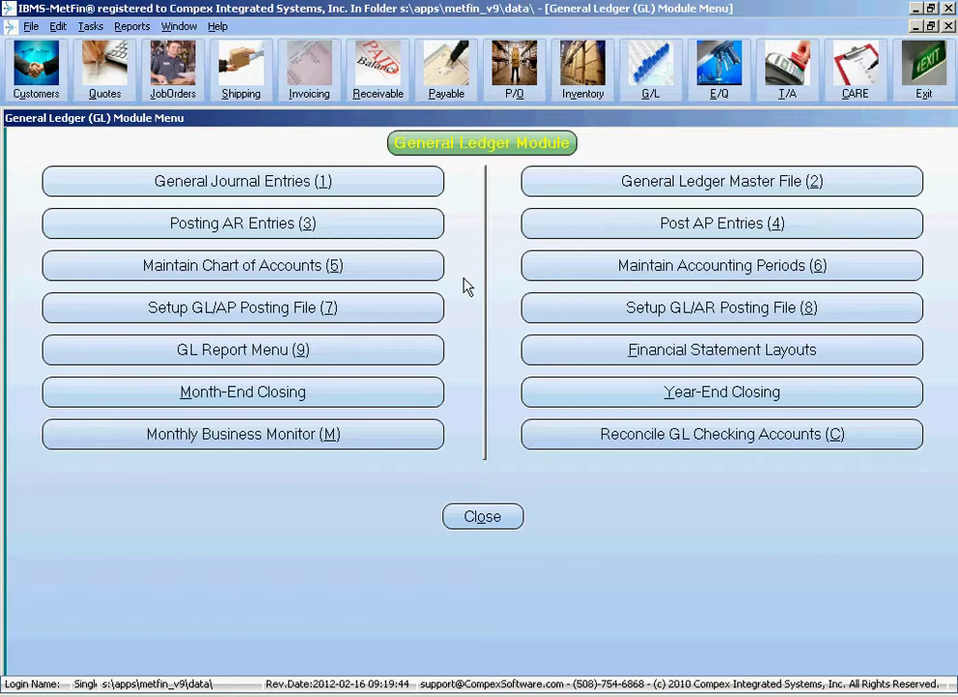
- Open the chart of accounts for maintenance and look through its asset, liability, equity, income and expense accounts
click(414, 267)
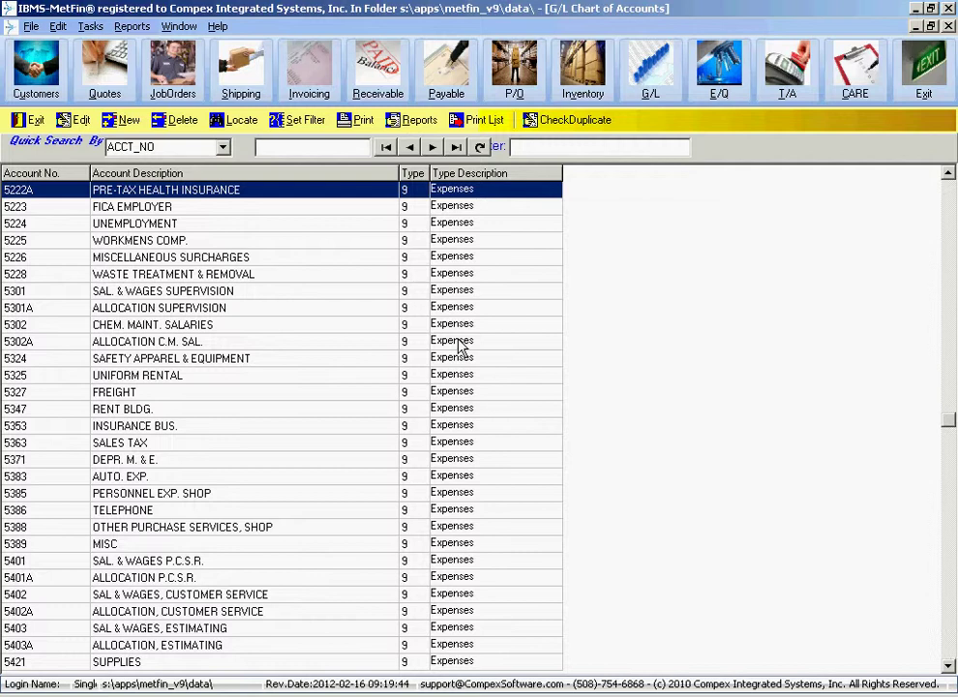
scroll(460, 346, down, 8)
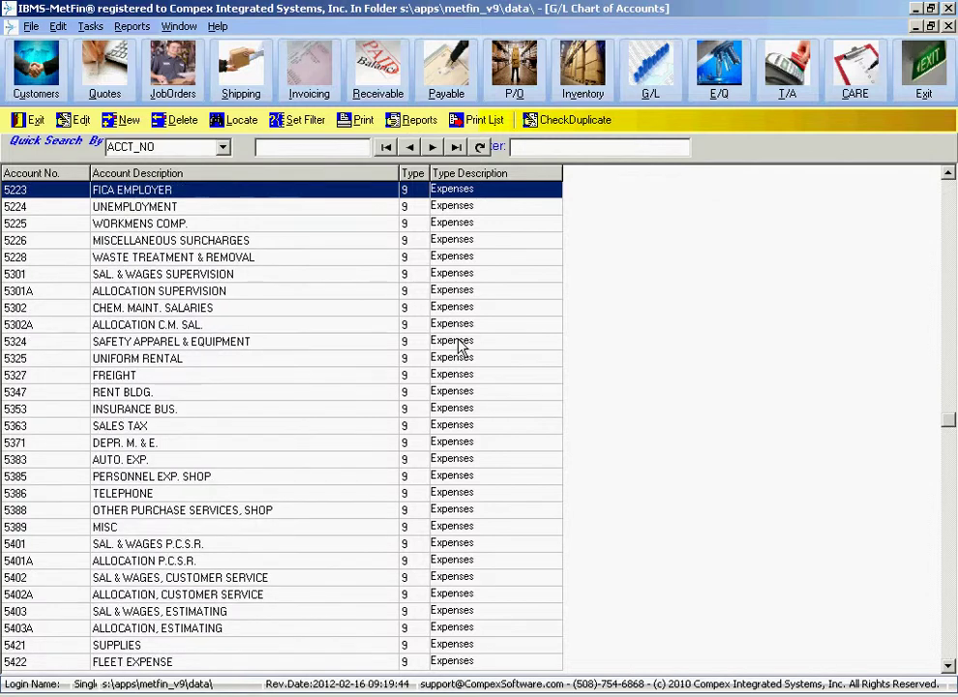
scroll(461, 346, up, 15)
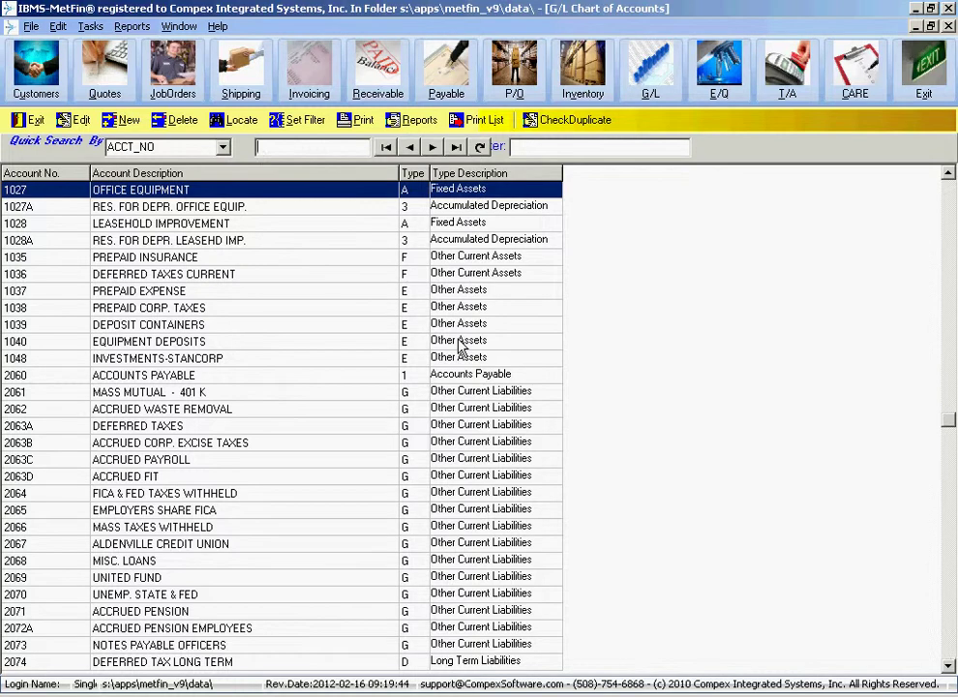
scroll(460, 346, up, 3)
scroll(460, 347, up, 7)
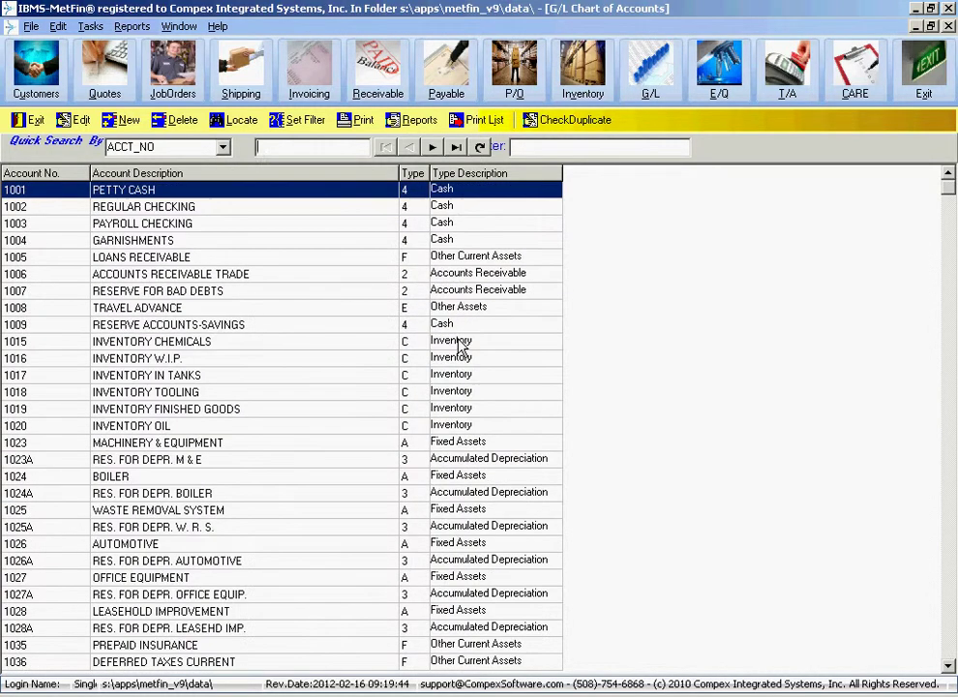
scroll(461, 346, down, 20)
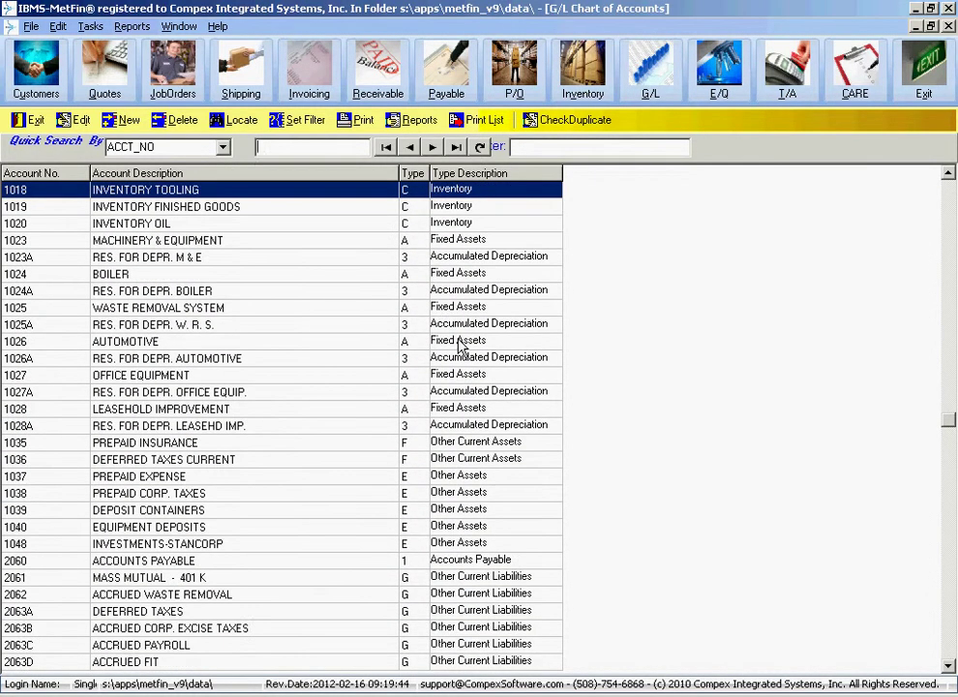
scroll(461, 346, down, 2)
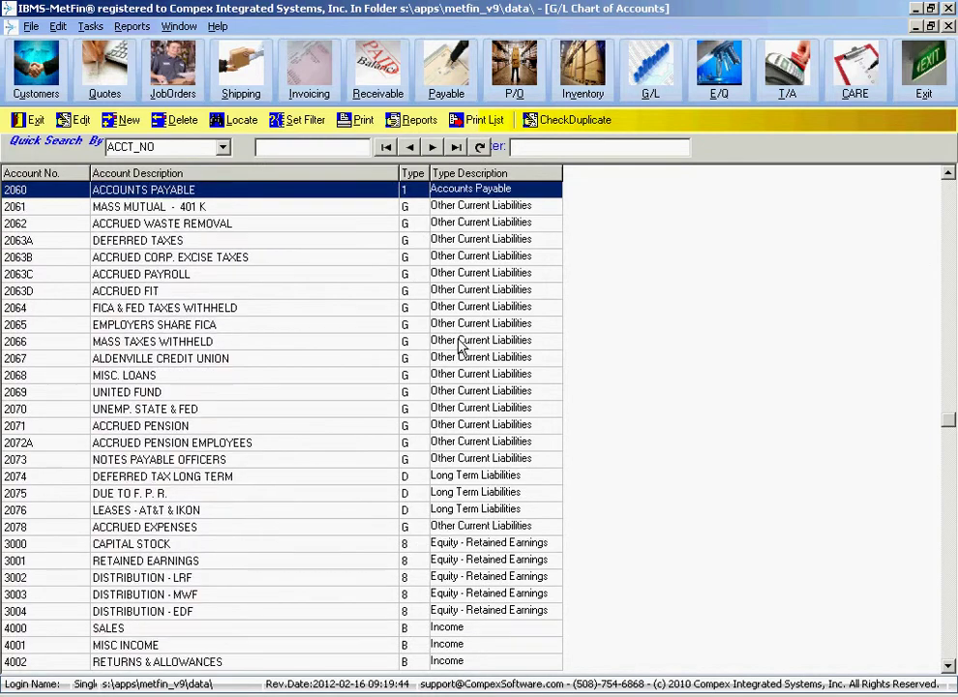
scroll(461, 347, down, 13)
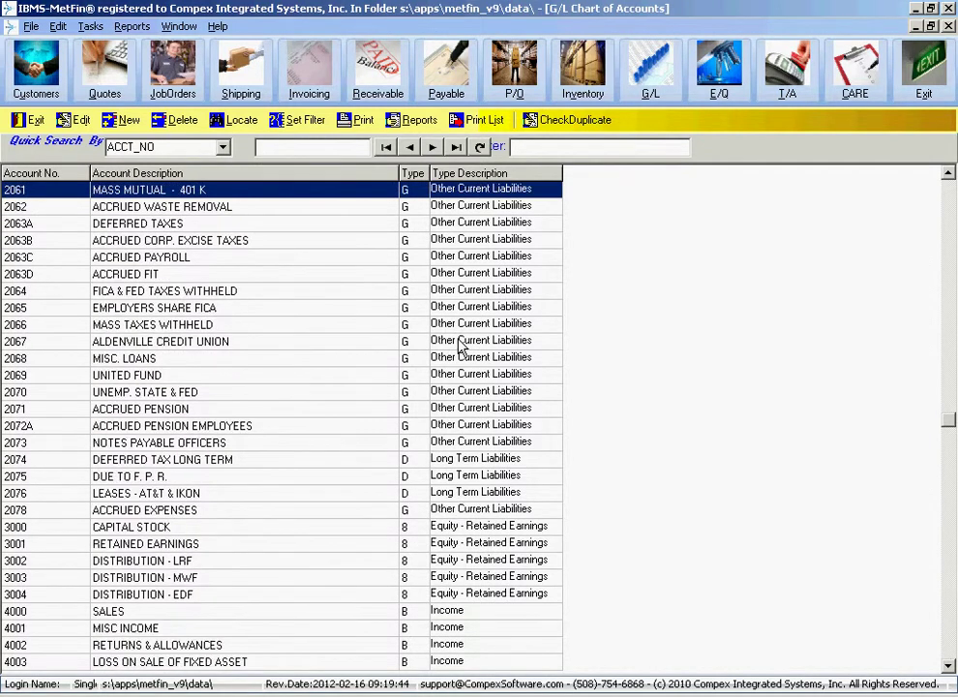
scroll(460, 346, down, 14)
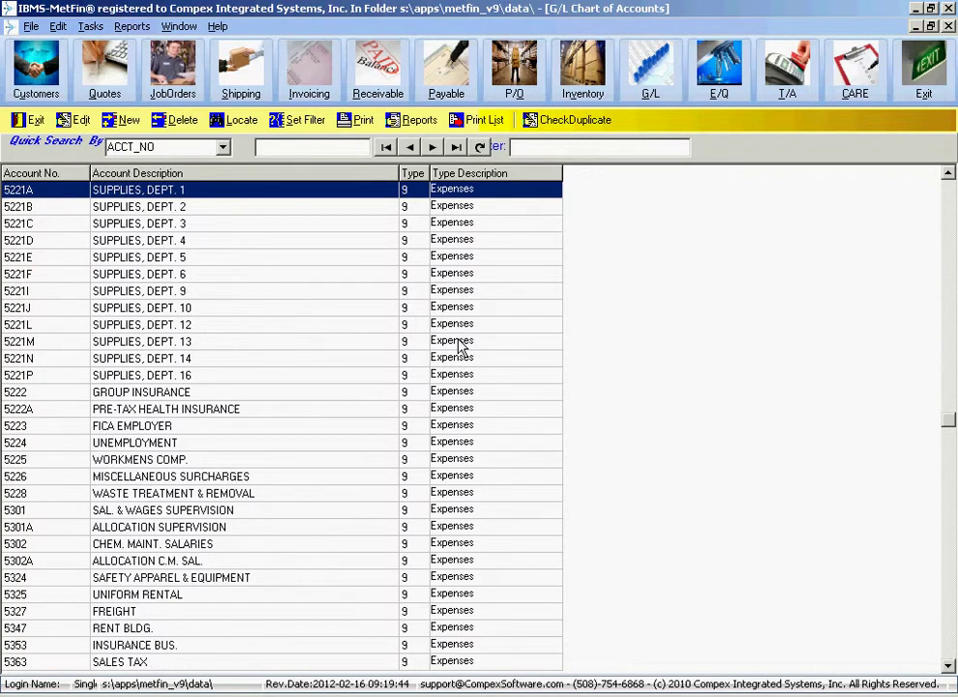
scroll(460, 347, down, 13)
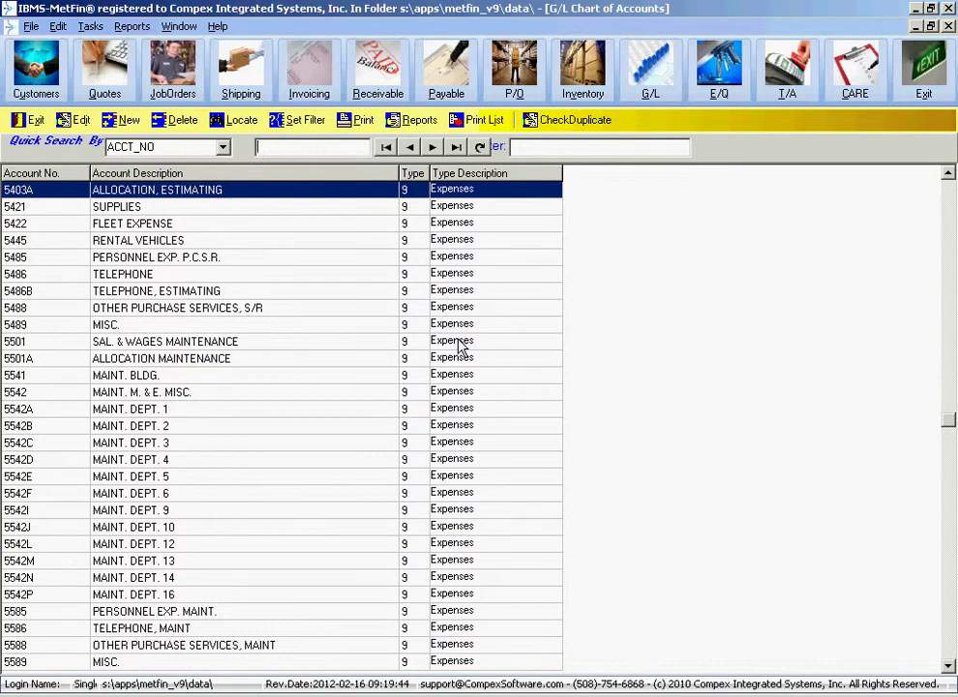
scroll(461, 346, down, 13)
scroll(461, 346, down, 6)
scroll(460, 346, up, 20)
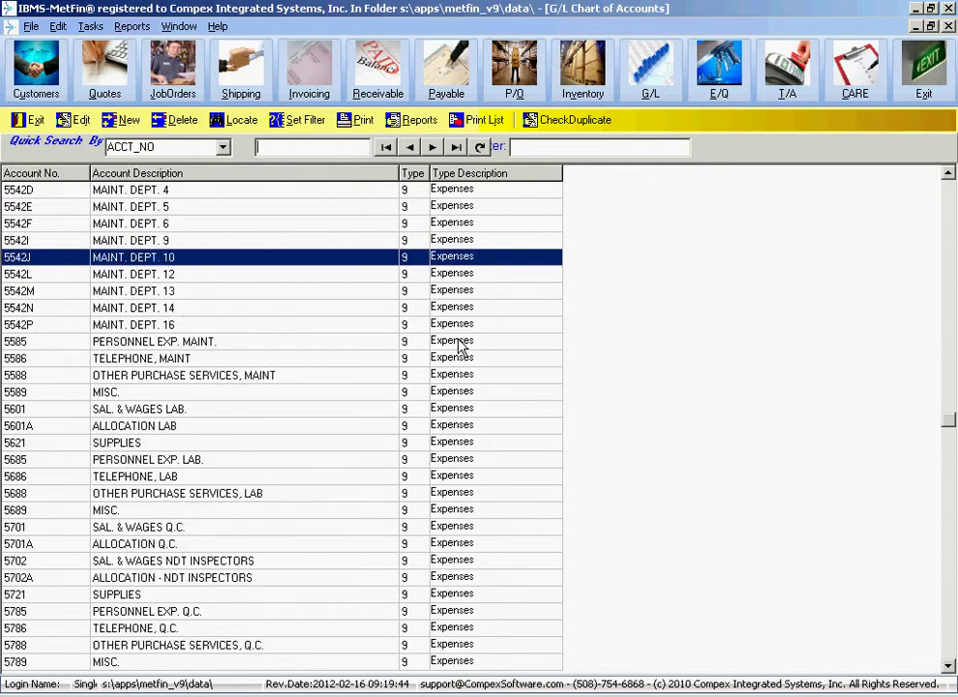
scroll(460, 347, up, 20)
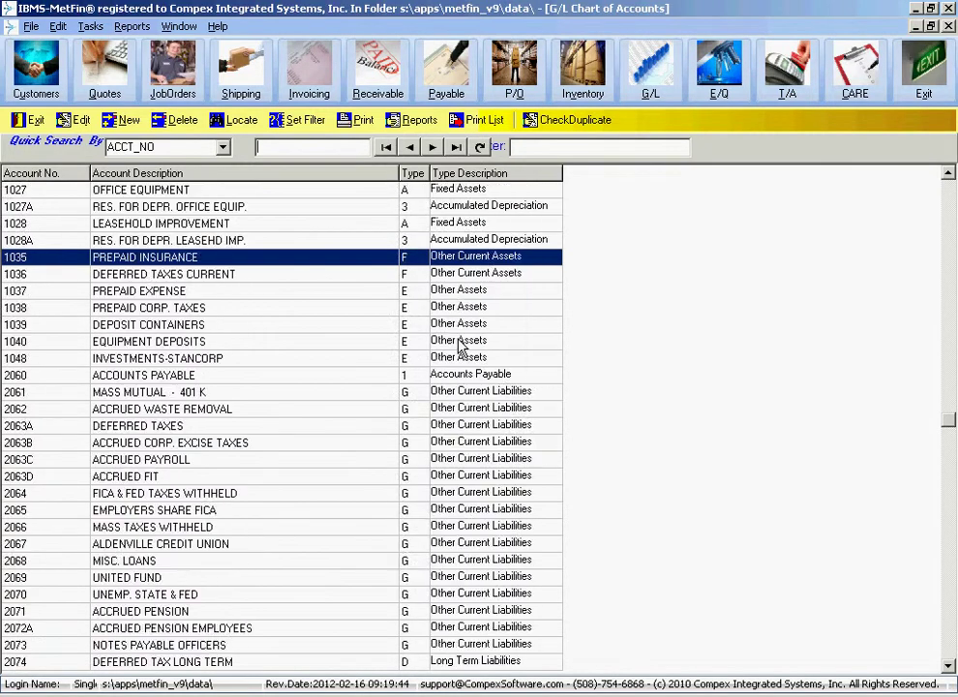
scroll(460, 346, up, 8)
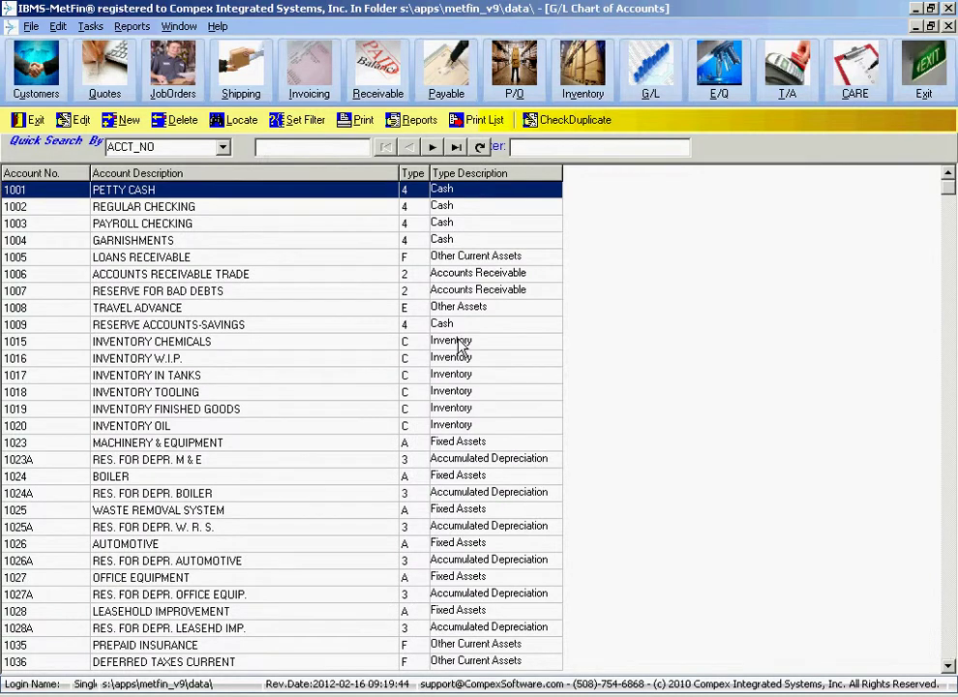
click(275, 392)
scroll(275, 395, down, 5)
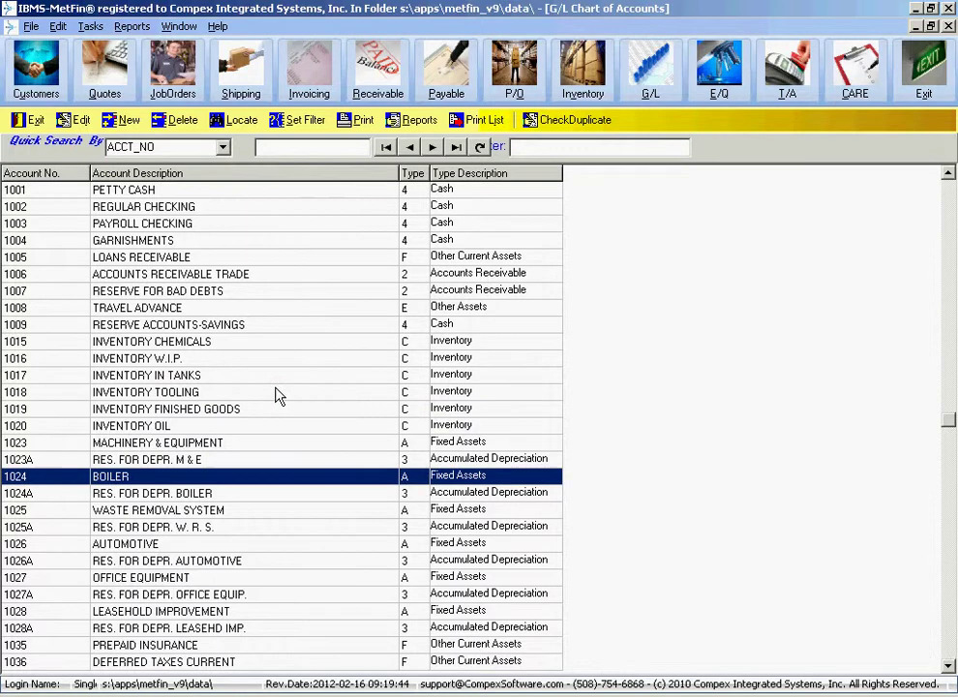
- Create a new ledger account numbered 5390 with the description INTERNET-WEBSITE SERVICES
click(117, 127)
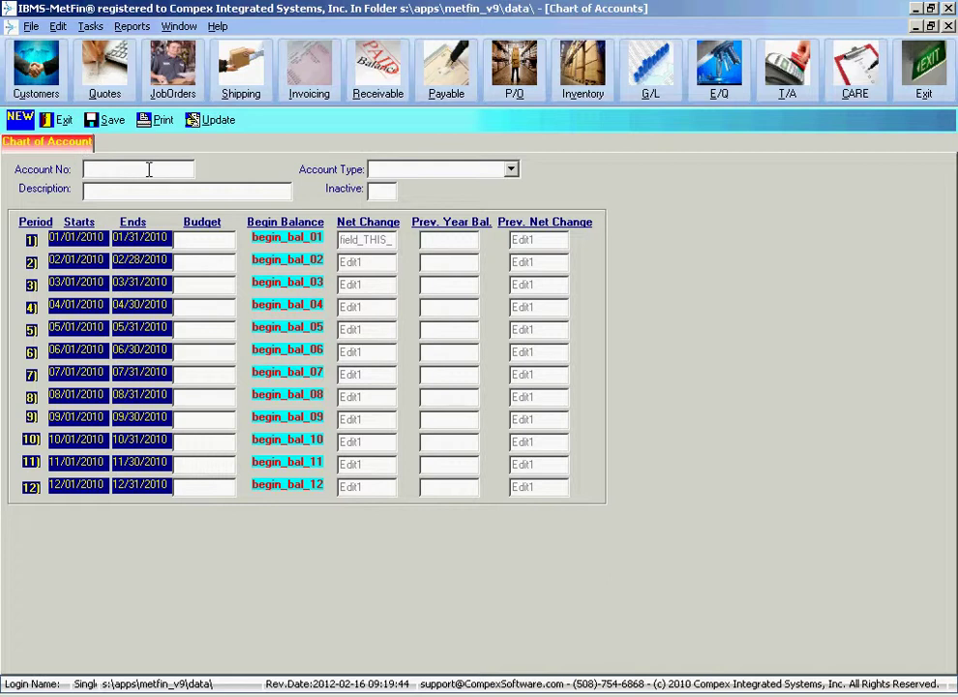
text(5390)
key(Tab)
text(INTERNET_WEBSITE)
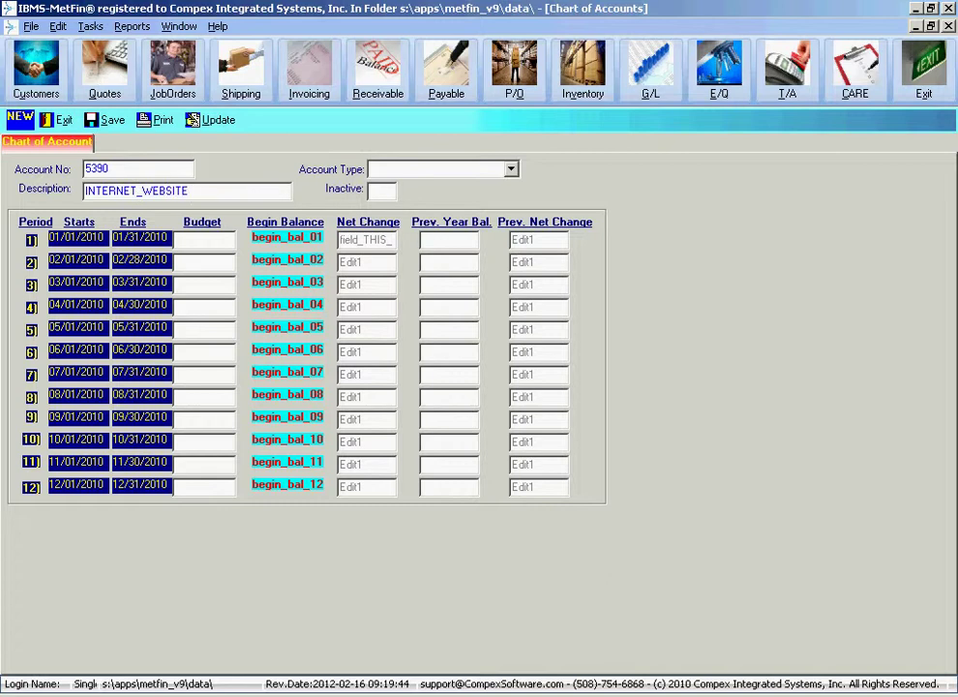
text( SERVICES)
key(Left)
key(Left)
key(Left)
key(Left)
key(Left)
key(Left)
key(Left)
key(Left)
key(Left)
key(Left)
key(Left)
key(Left)
key(Left)
key(Left)
key(Left)
key(Left)
key(Left)
key(Delete)
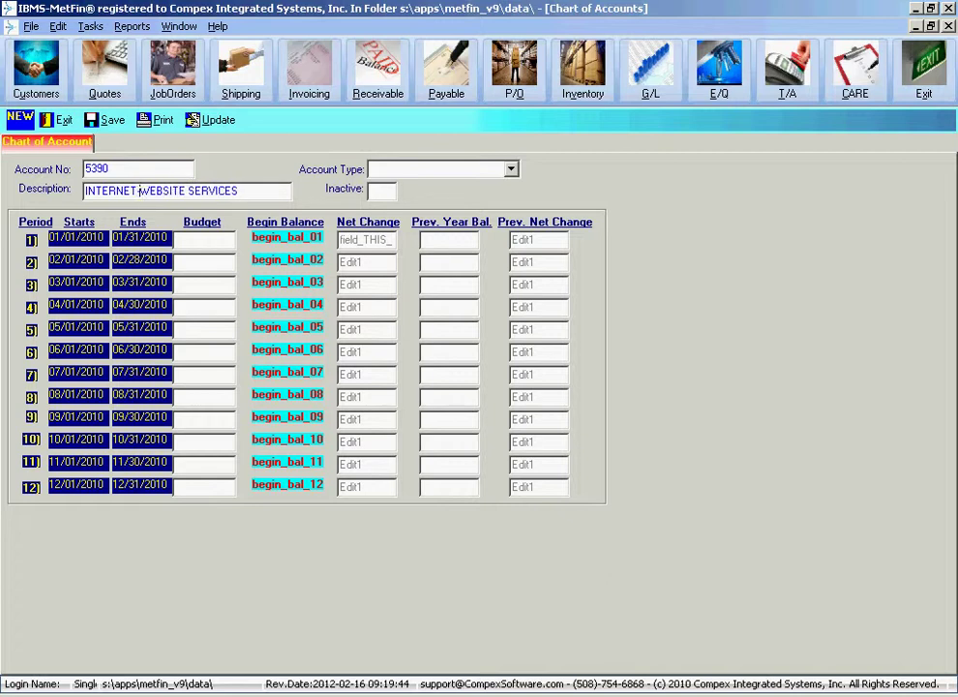
- Set the new account's type to 9 - Expenses and its Inactive flag to N
click(513, 171)
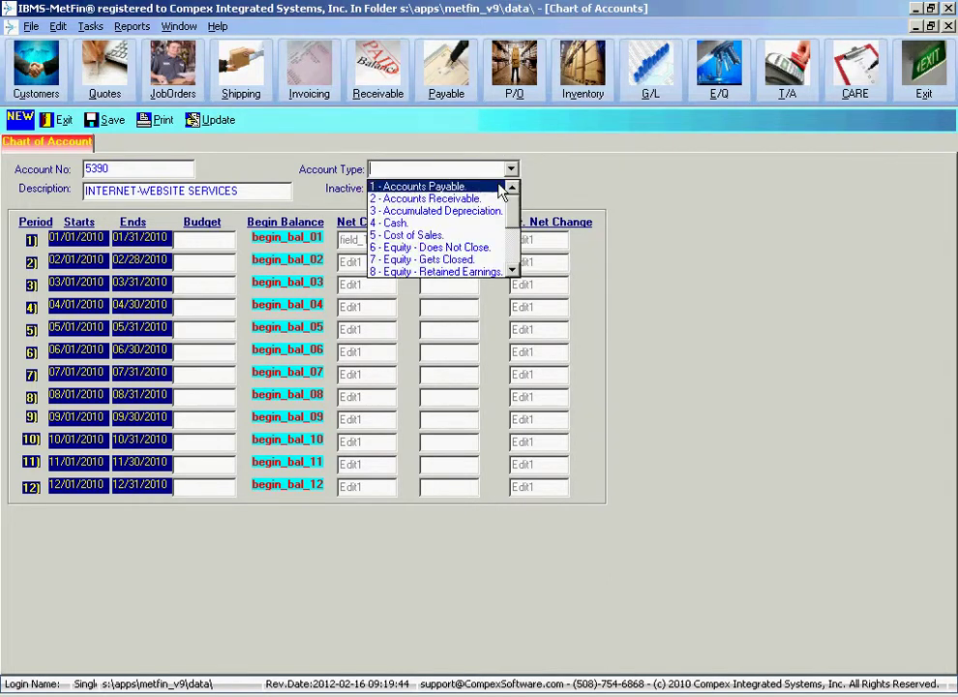
scroll(511, 208, down, 2)
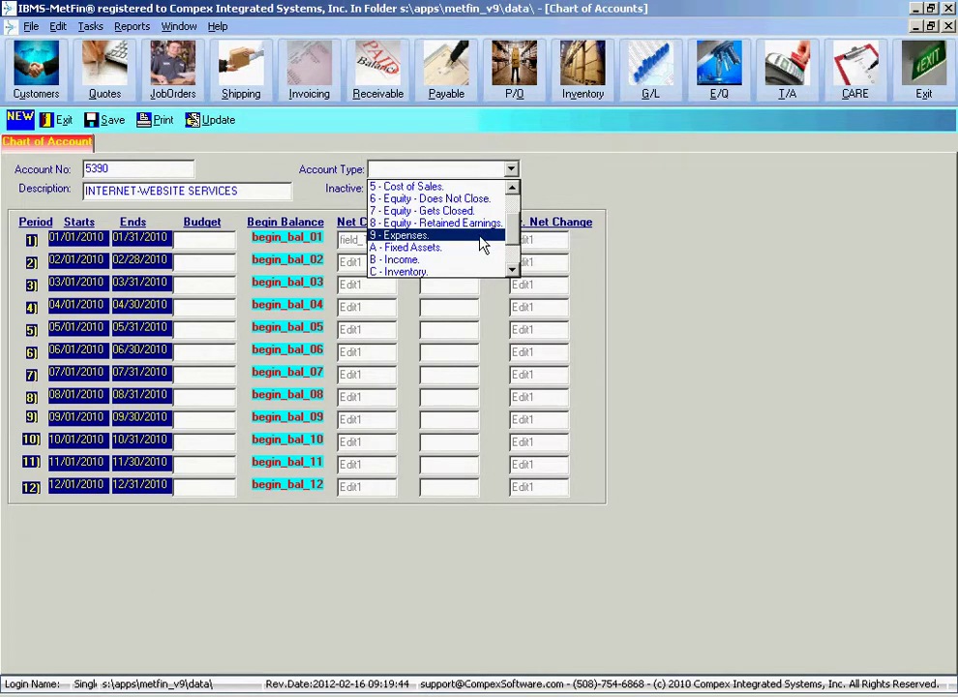
click(474, 236)
click(388, 191)
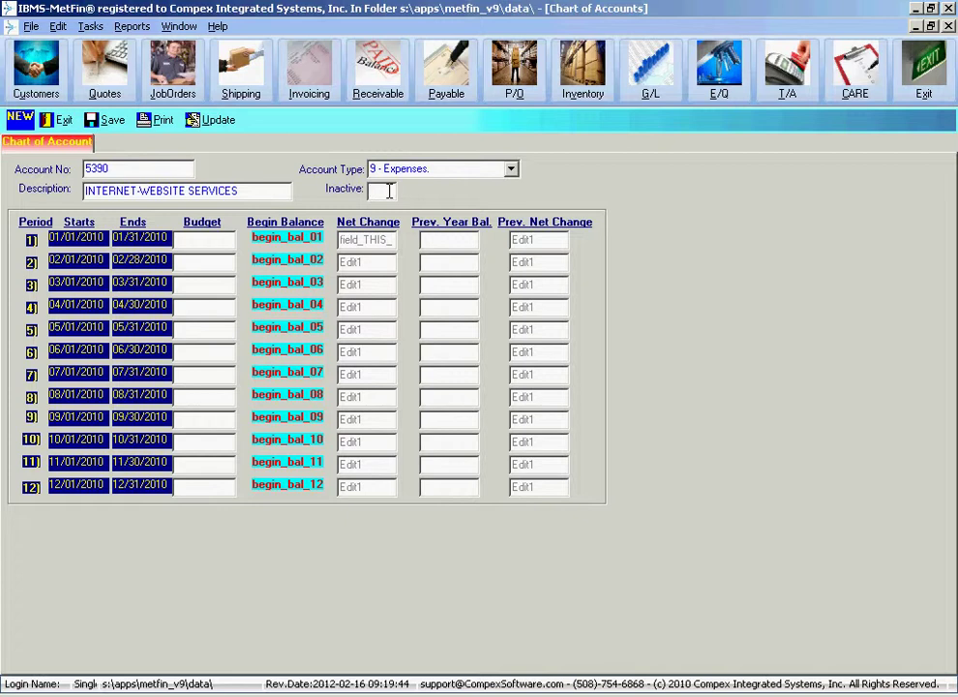
text(N)
key(BackSpace)
text(Y)
key(BackSpace)
text(N)
- Enter a budget of 200 for each of the twelve accounting periods of account 5390
click(211, 237)
text(200)
key(Tab)
text(200)
key(Tab)
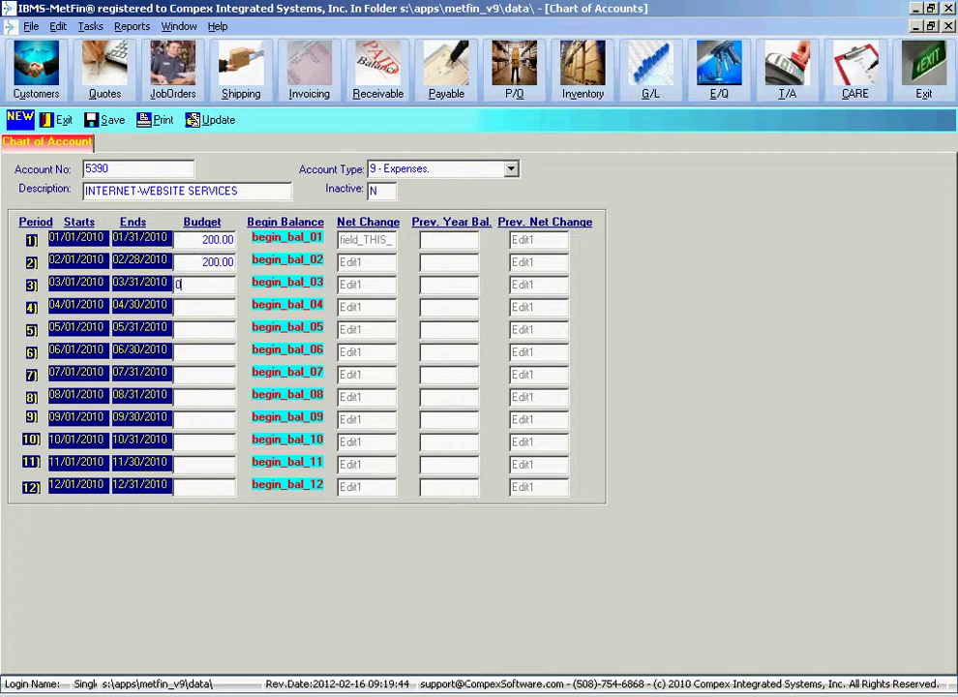
text(200)
key(Tab)
text(200)
key(Tab)
text(0)
key(Tab)
text(200)
key(Tab)
text(200)
key(Tab)
text(200)
key(Tab)
text(200)
key(Tab)
text(200)
key(Tab)
text(200)
key(Tab)
text(200)
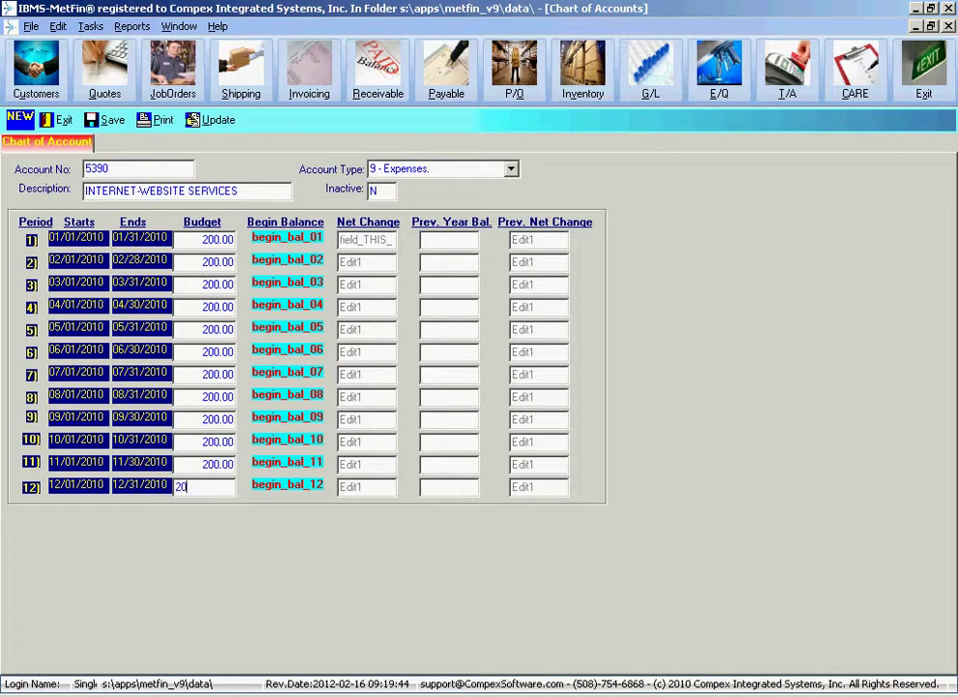
click(221, 244)
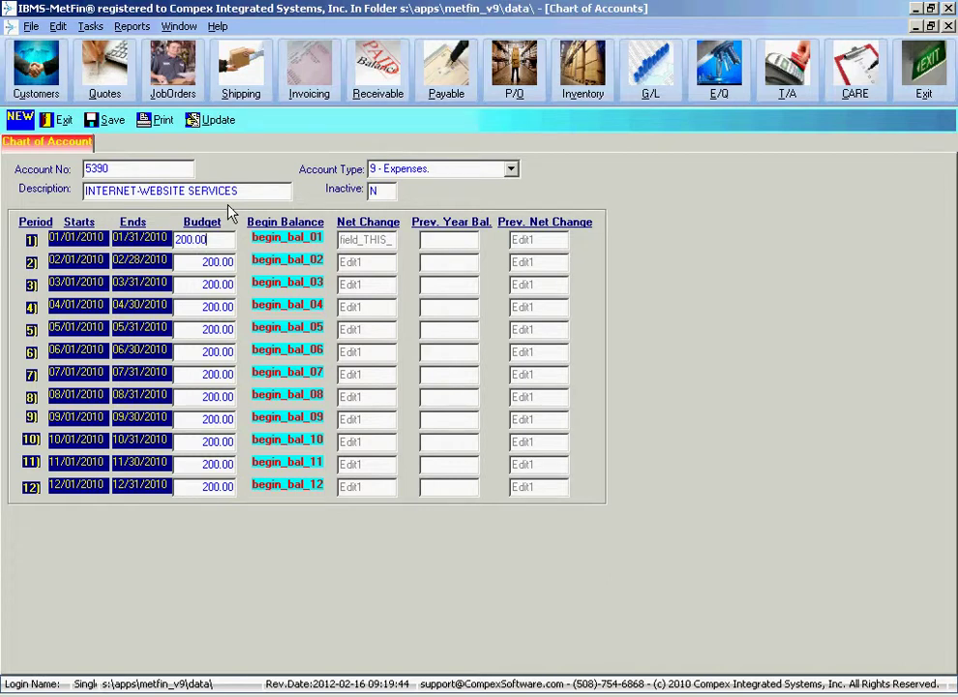
click(223, 261)
click(221, 328)
click(221, 375)
click(221, 419)
click(224, 463)
click(220, 486)
click(204, 352)
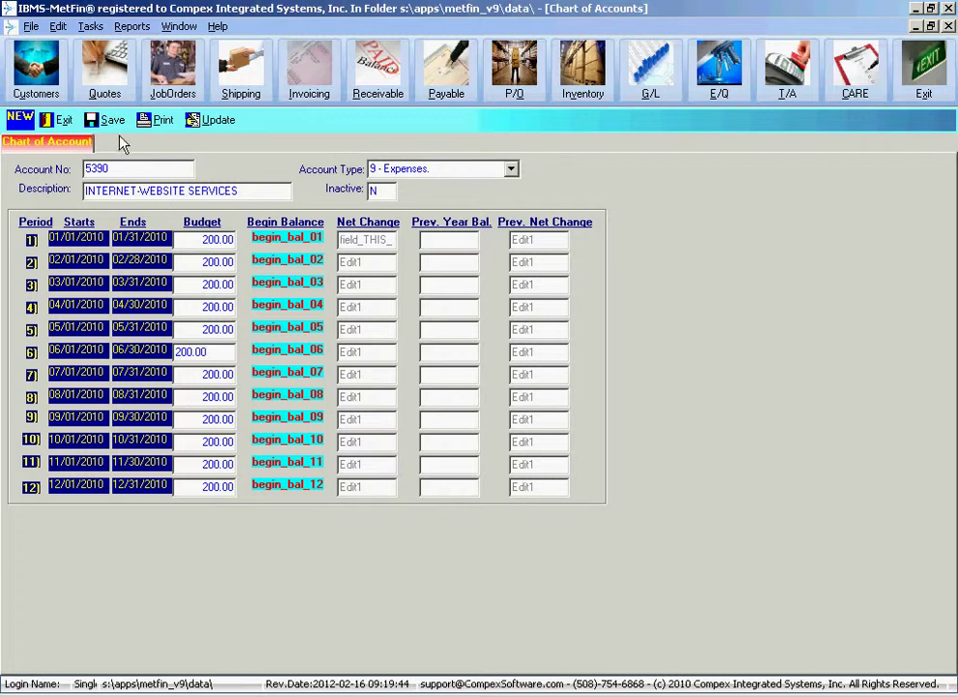
- Save the INTERNET-WEBSITE SERVICES account and select it in the chart of accounts
click(97, 122)
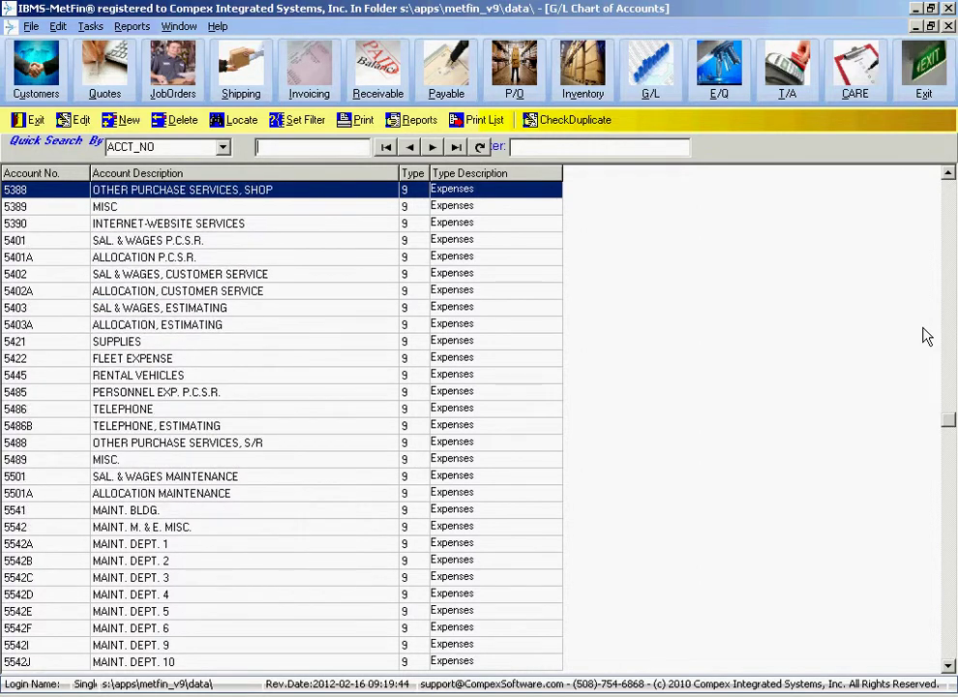
click(214, 225)
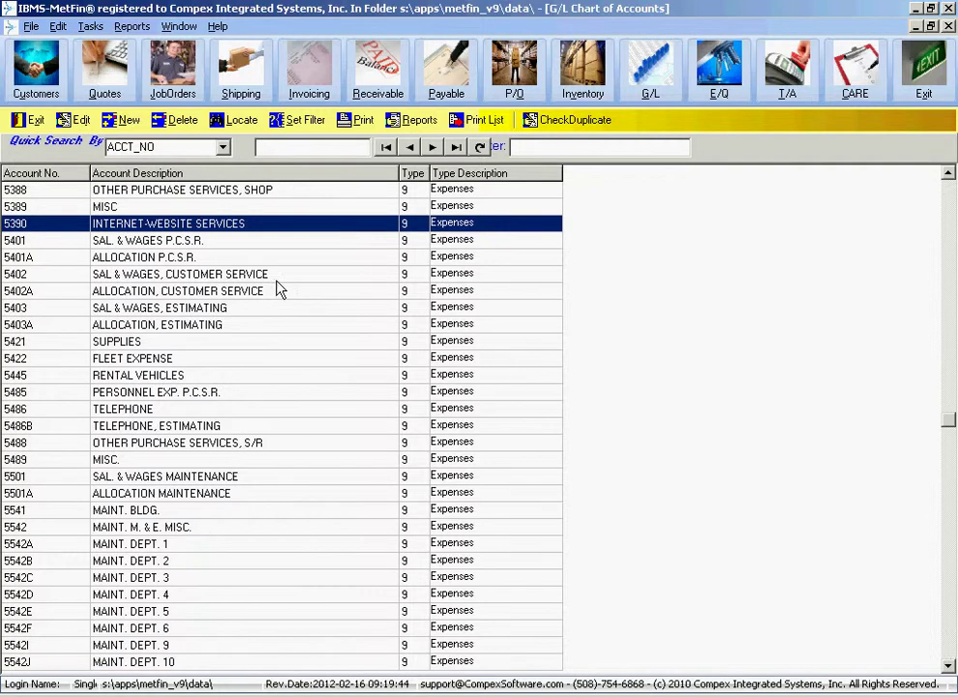
- Examine the income accounts in the 4000 range of the chart of accounts
key(Page_Up)
key(Page_Up)
key(Page_Up)
key(Page_Up)
key(Page_Down)
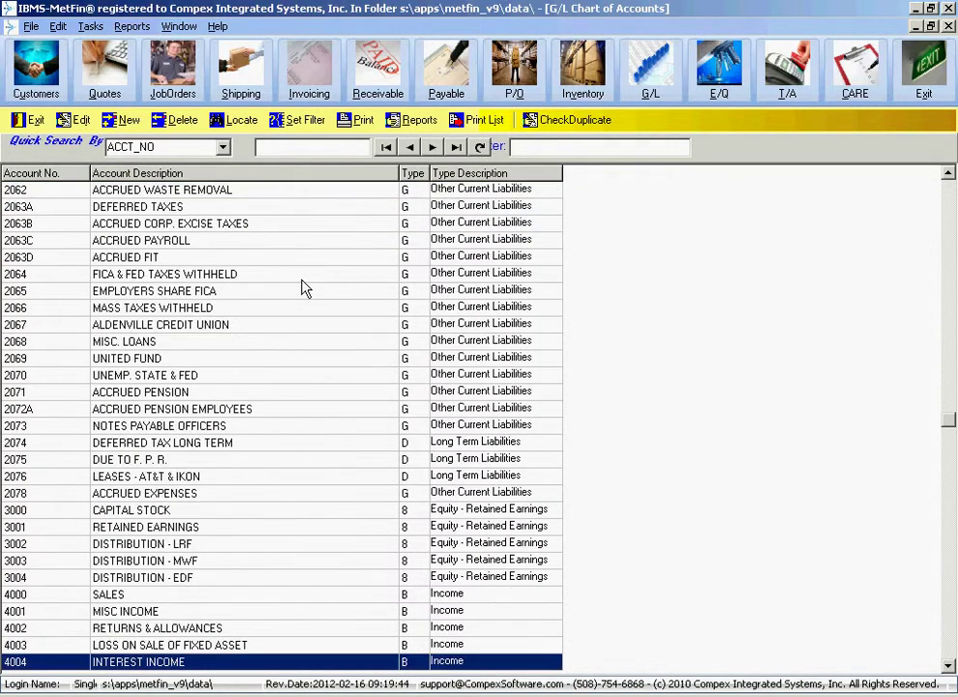
key(Down)
key(Down)
key(Down)
key(Down)
key(Down)
key(Down)
key(Down)
key(Down)
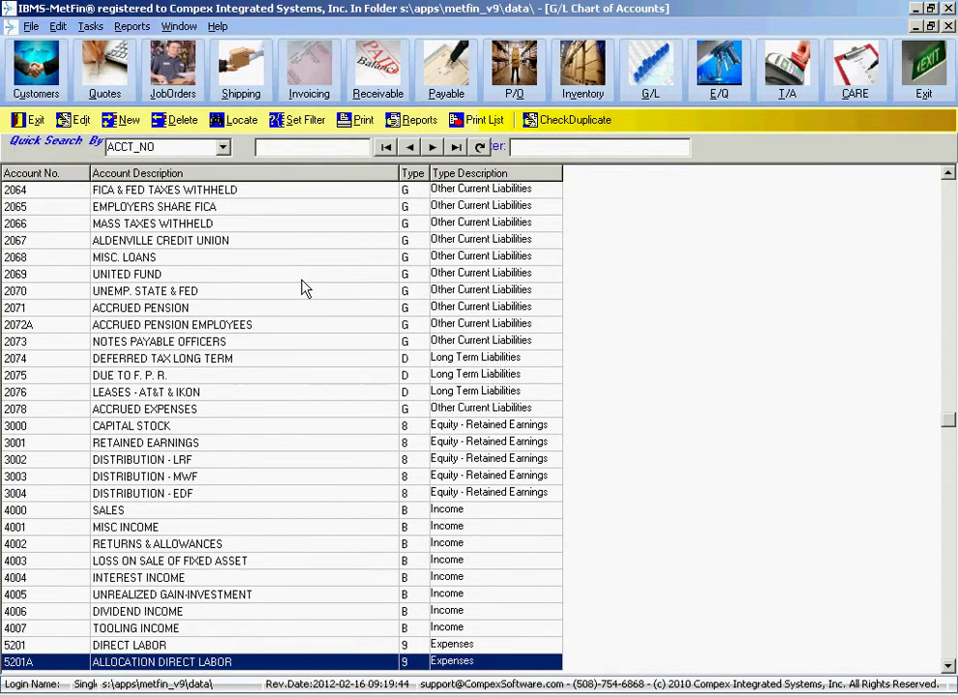
key(Up)
key(Up)
key(Up)
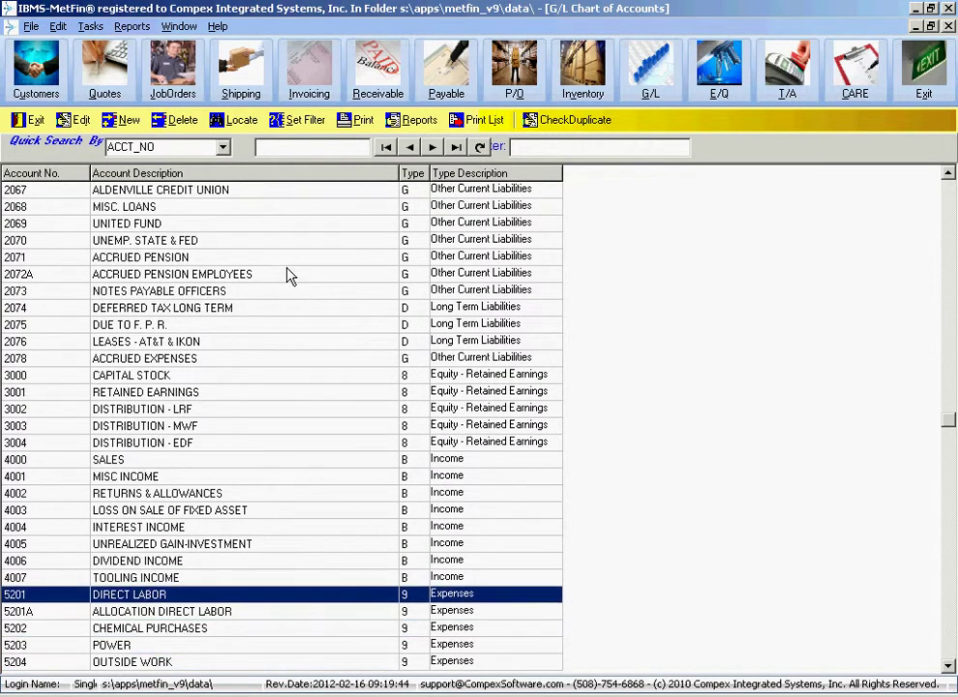
- Create a new ledger account numbered 4009 with the description SALES - DEPT 15
click(120, 120)
click(153, 170)
text(4009)
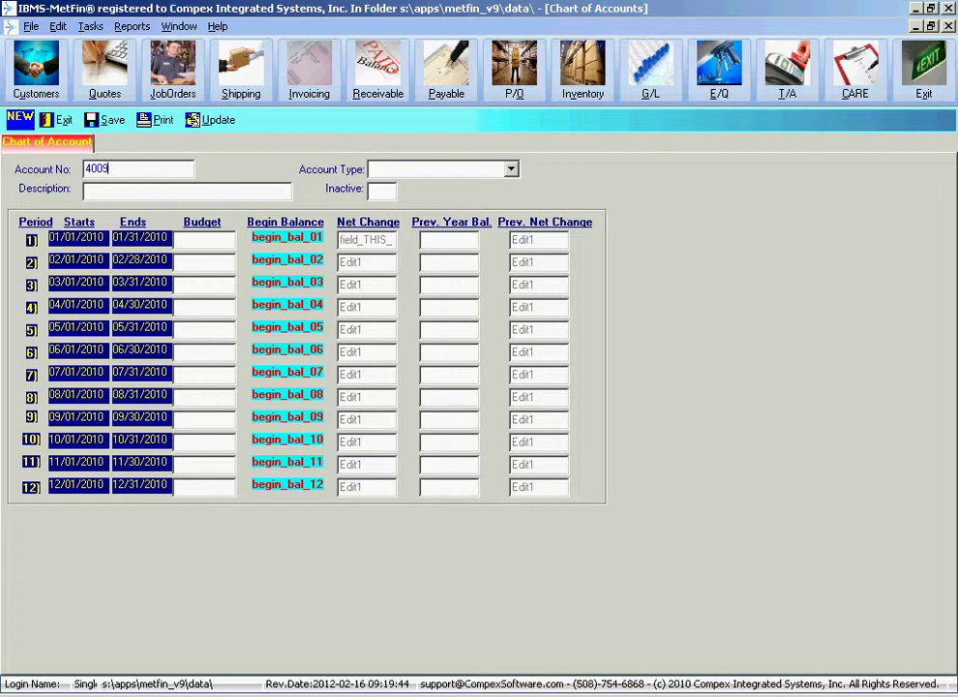
key(Tab)
text(SALES - DEPT 15)
key(Tab)
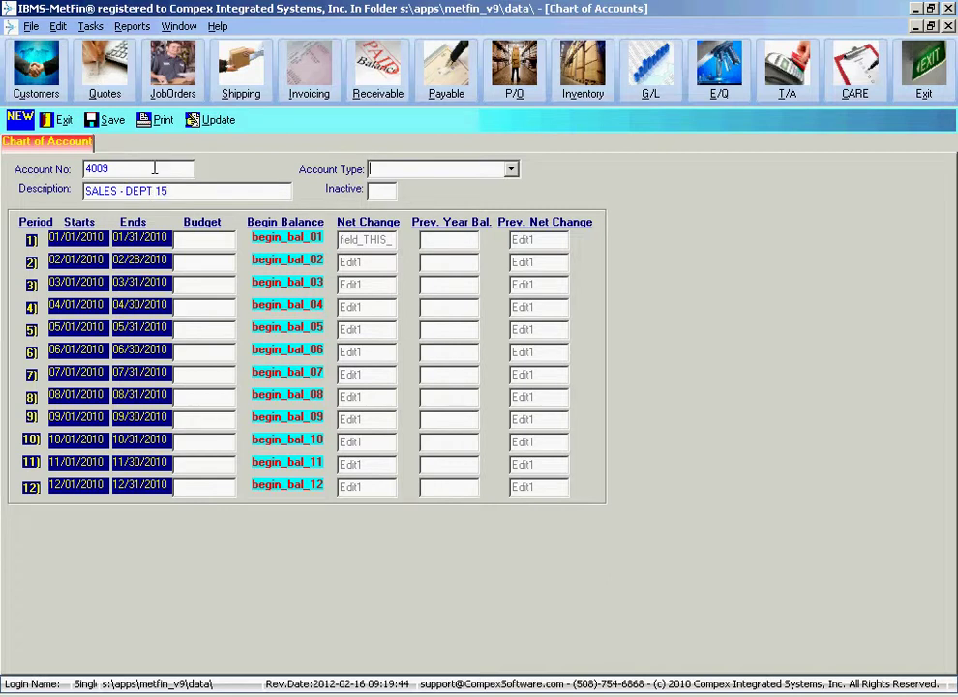
- Set the sales account's type to B - Income and its Inactive flag to N
click(513, 170)
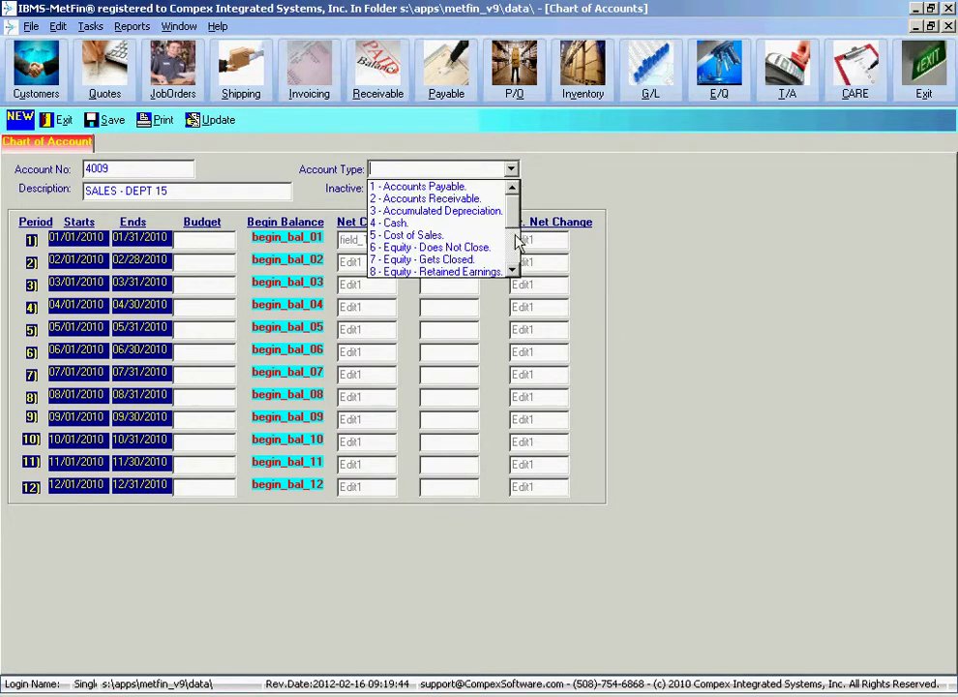
click(513, 274)
scroll(514, 274, down, 2)
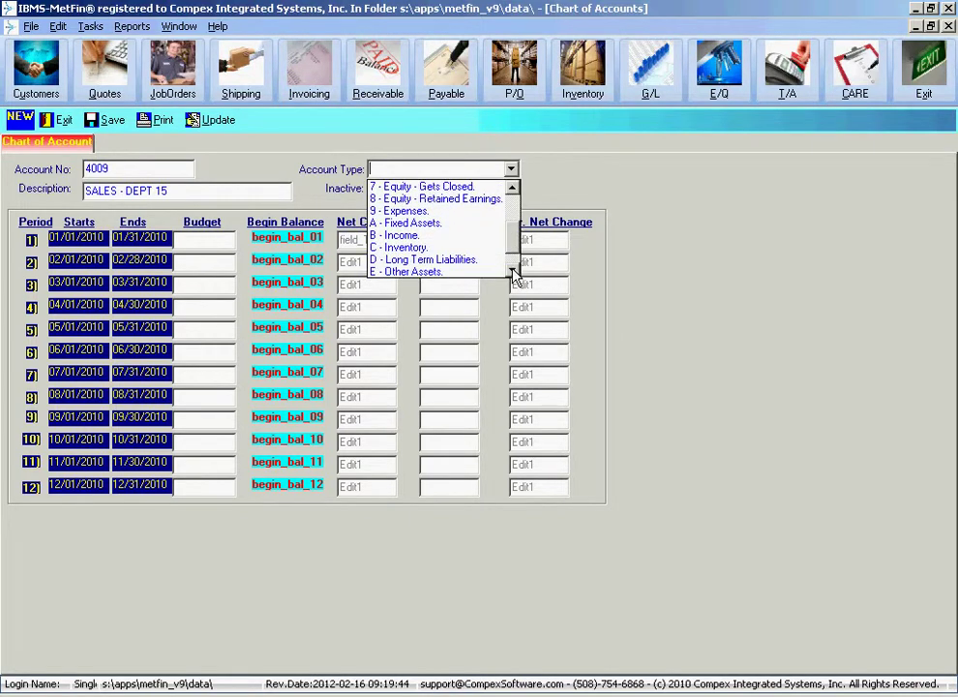
click(436, 238)
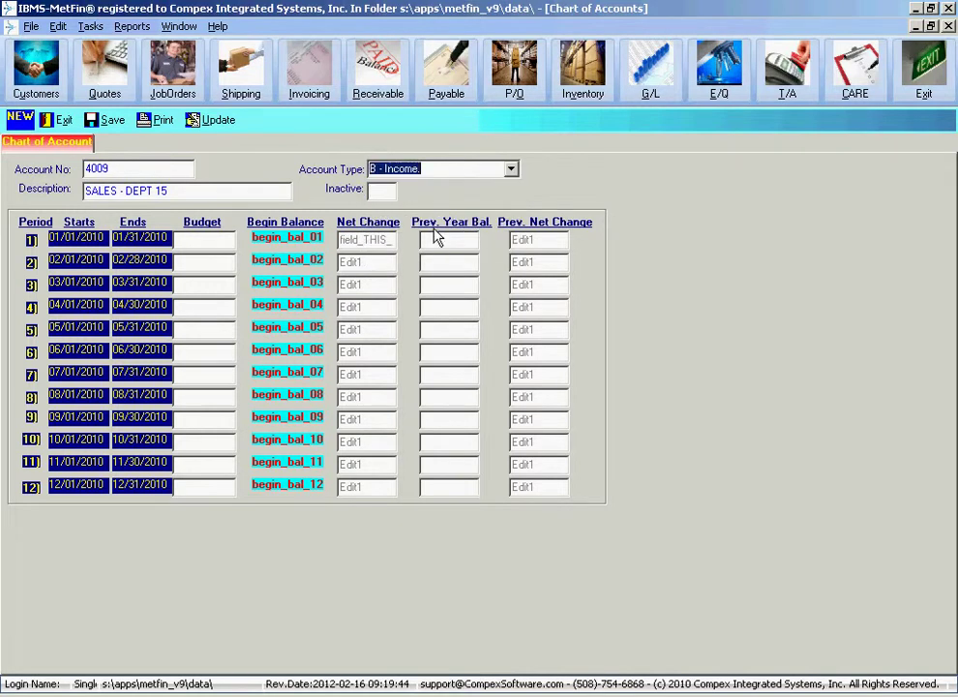
click(384, 195)
text(N)
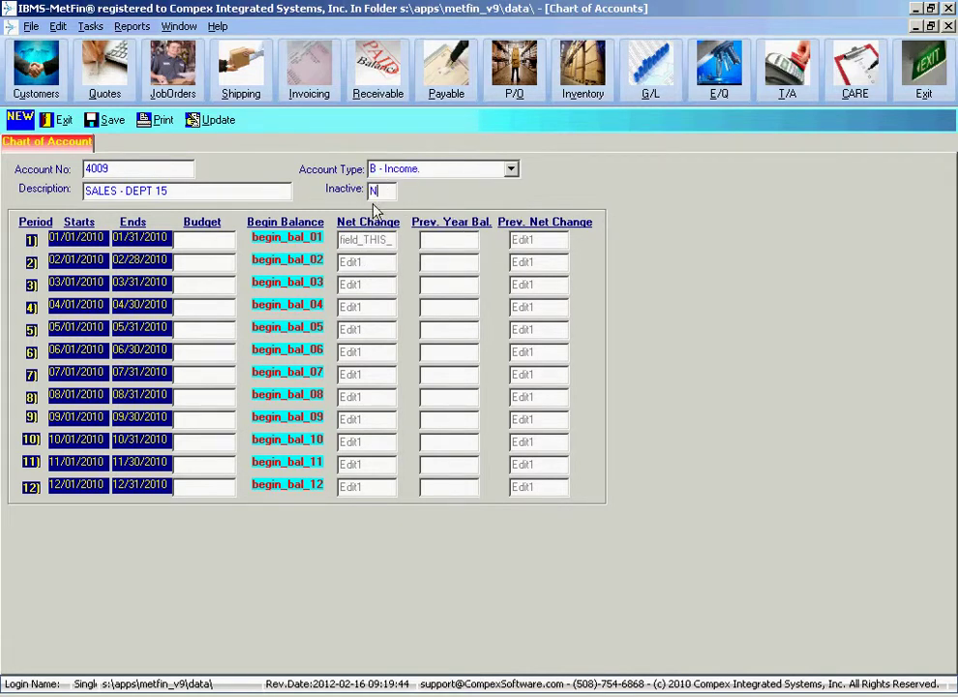
- Set the SALES - DEPT 15 account's monthly budget to 100000 for all twelve periods of 2010
click(223, 246)
text(100000)
drag(208, 240, 176, 239)
key(ctrl+c)
key(Down)
key(Tab)
key(ctrl+v)
key(Tab)
key(ctrl+v)
key(Tab)
key(ctrl+v)
key(Tab)
key(ctrl+v)
key(Tab)
key(ctrl+v)
key(Tab)
key(ctrl+v)
key(Tab)
key(ctrl+v)
key(Tab)
key(ctrl+v)
key(Tab)
key(ctrl+v)
key(Tab)
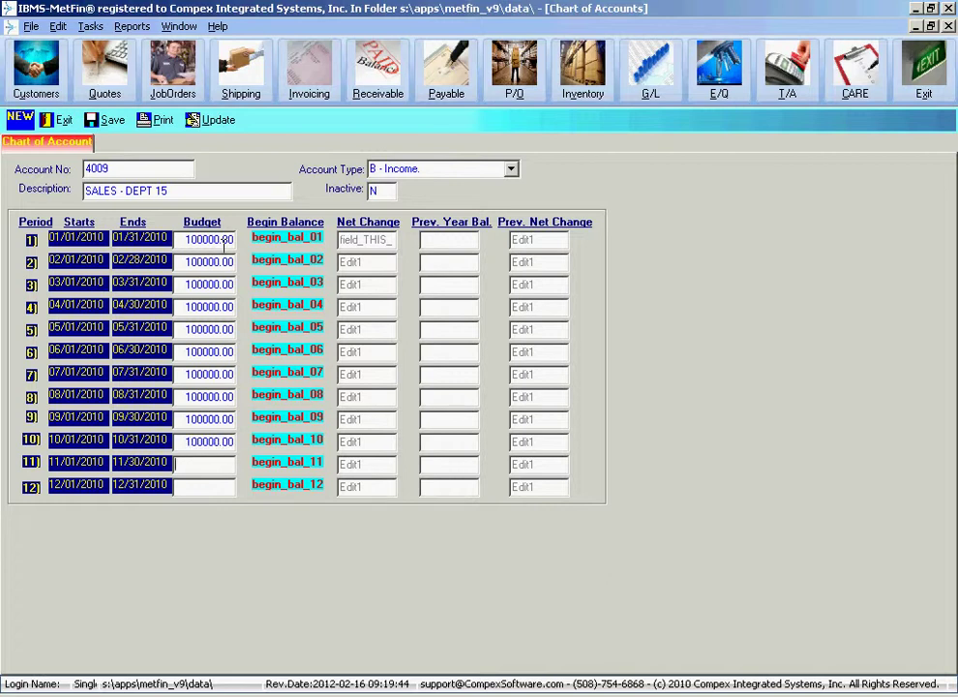
key(ctrl+v)
key(Tab)
key(ctrl+v)
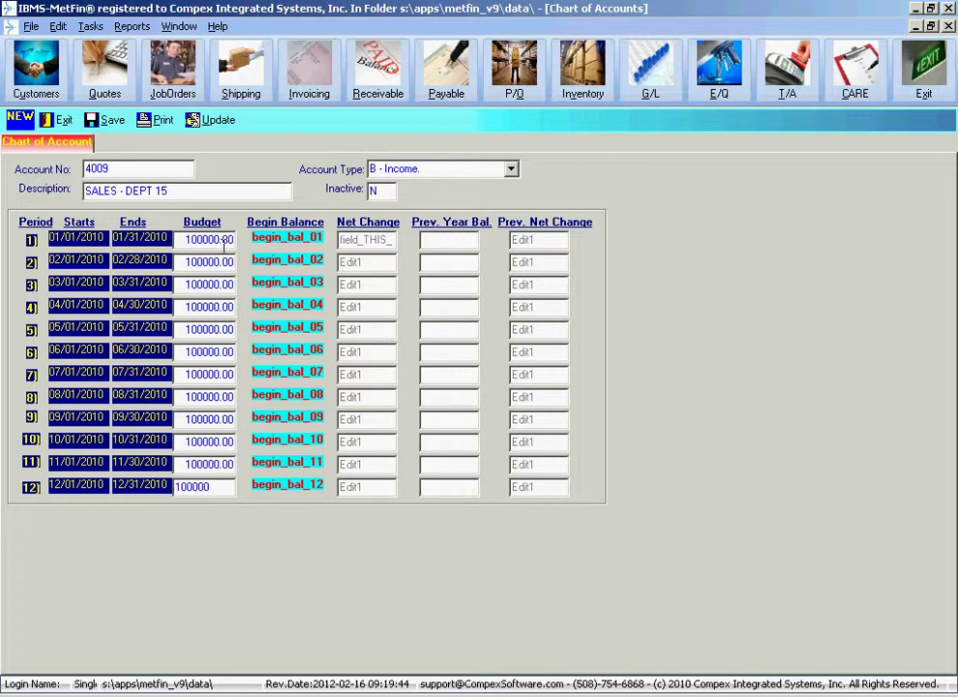
click(202, 239)
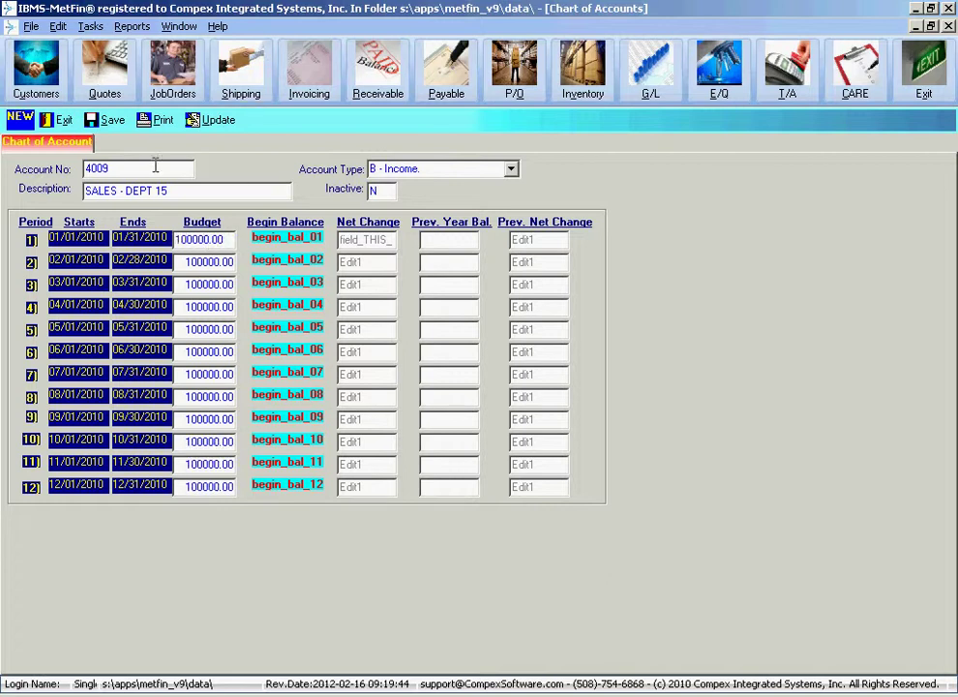
- Save the SALES - DEPT 15 account and select it among the income accounts in the chart of accounts
click(111, 122)
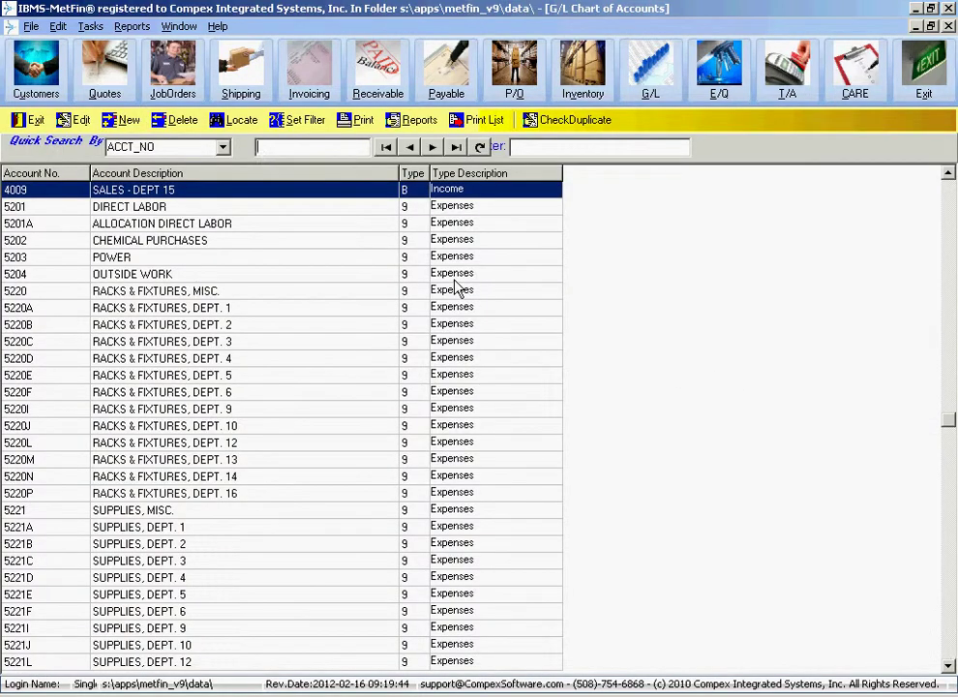
key(Up)
key(Up)
key(Up)
key(Up)
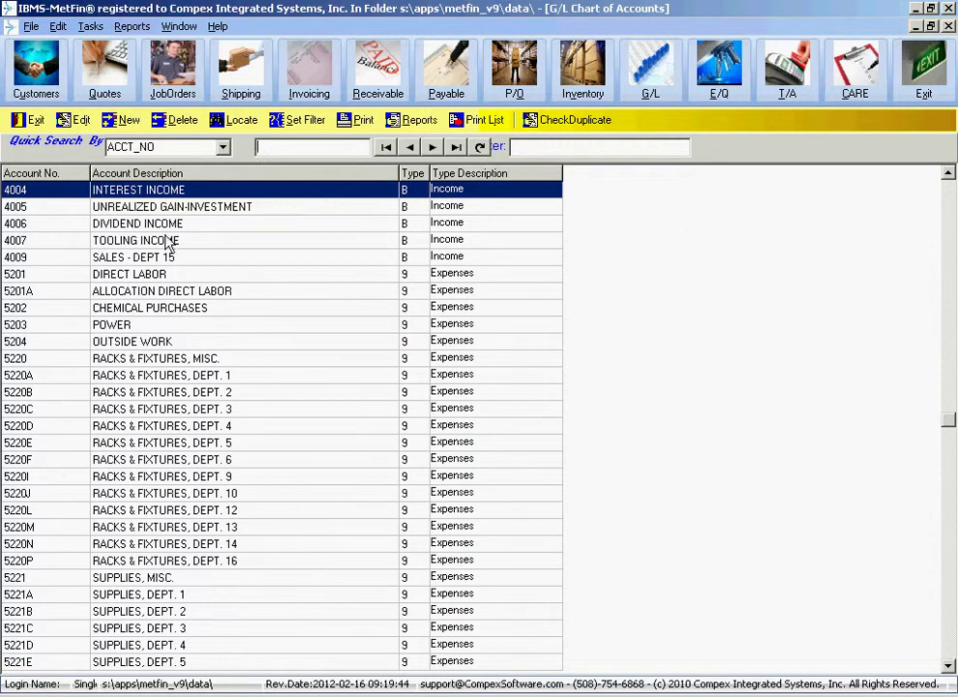
click(54, 259)
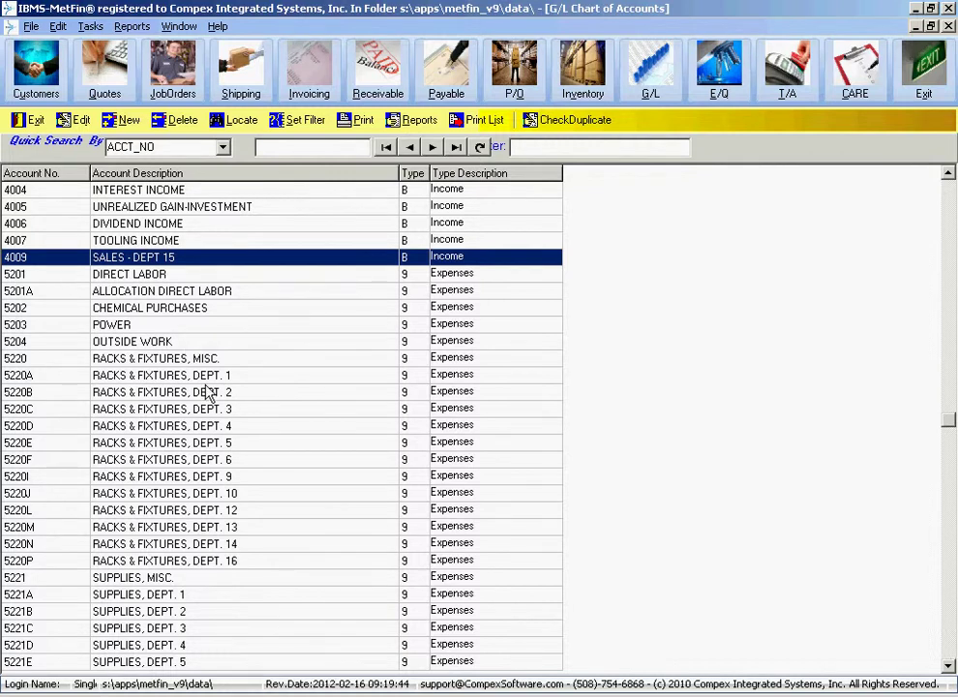
- Examine the asset accounts in the chart of accounts, from PETTY CASH through to ACCOUNTS PAYABLE, and their type descriptions
key(Page_Up)
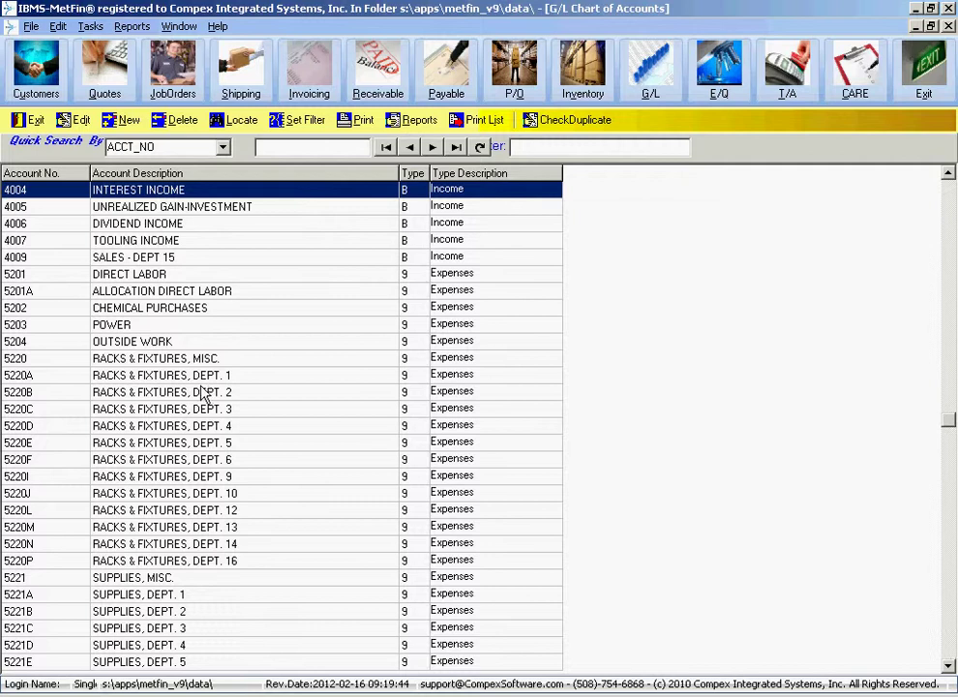
click(163, 426)
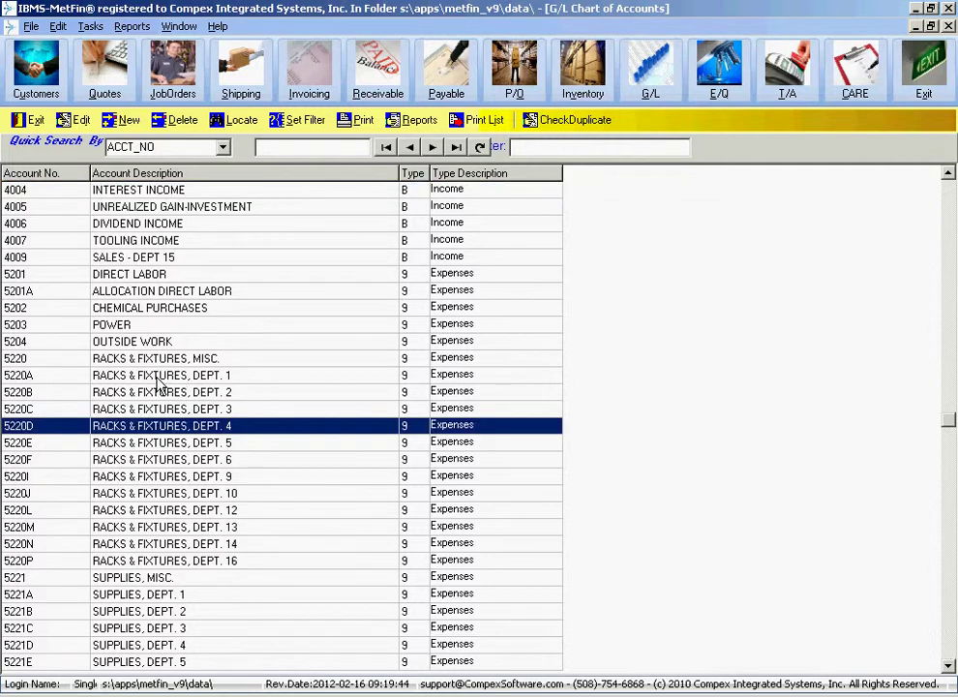
click(160, 375)
click(162, 365)
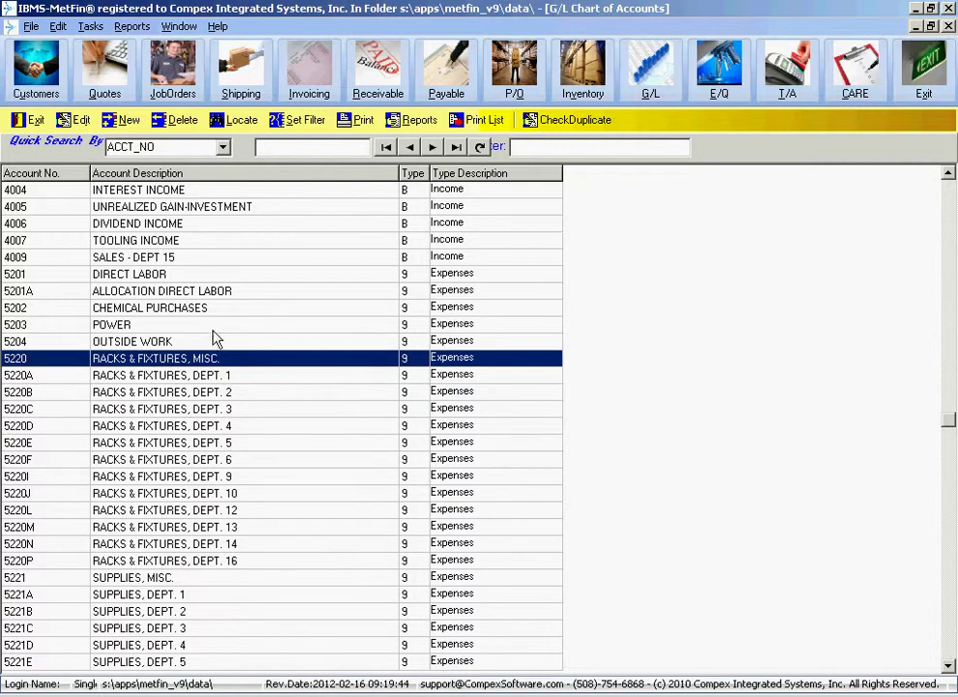
key(Page_Up)
key(Page_Up)
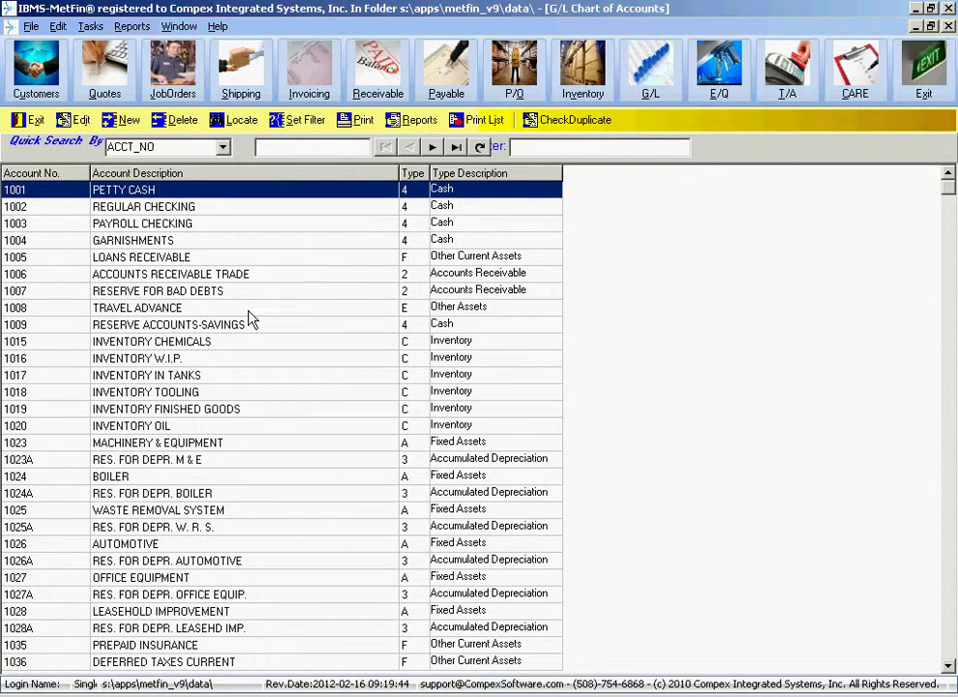
key(Down)
key(Down)
key(Down)
key(Down)
key(Down)
key(Down)
key(Down)
key(Down)
key(Down)
key(Down)
key(Down)
key(Down)
key(Down)
key(Down)
key(Down)
key(Down)
key(Down)
key(Down)
key(Down)
key(Down)
key(Down)
key(Down)
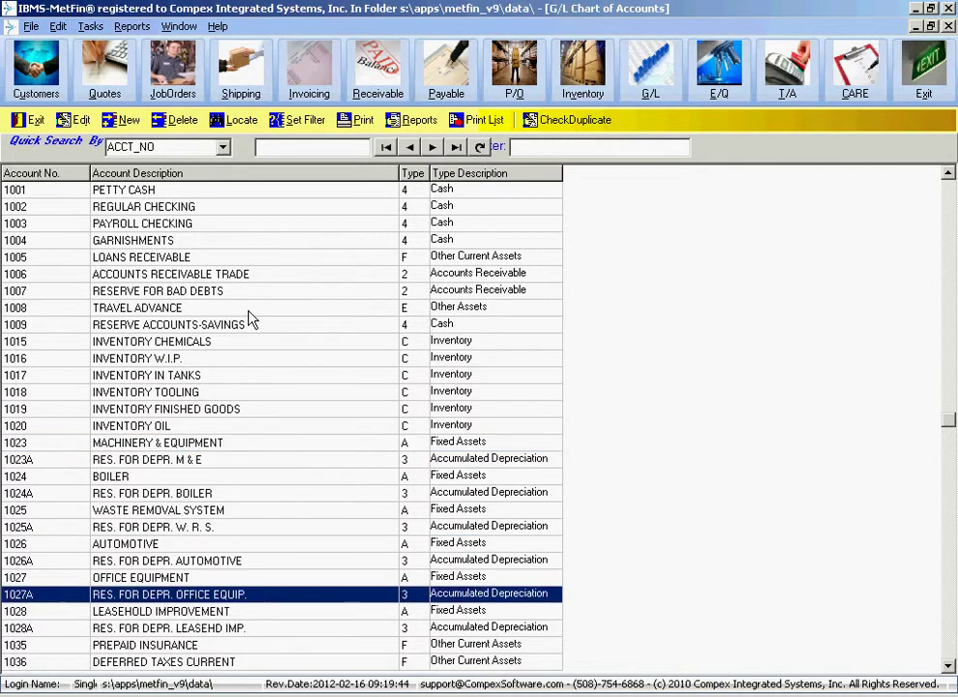
key(Down)
key(Down)
key(Down)
key(Down)
key(Down)
key(Down)
key(Down)
key(Down)
key(Down)
key(Down)
key(Down)
key(Down)
key(Down)
key(Down)
key(Down)
key(Down)
key(Down)
key(Down)
key(Down)
key(Down)
key(Up)
key(Up)
key(Up)
key(Up)
key(Up)
key(Up)
key(Up)
key(Up)
key(Up)
key(Up)
key(Up)
key(Up)
key(Up)
key(Up)
key(Up)
key(Up)
key(Up)
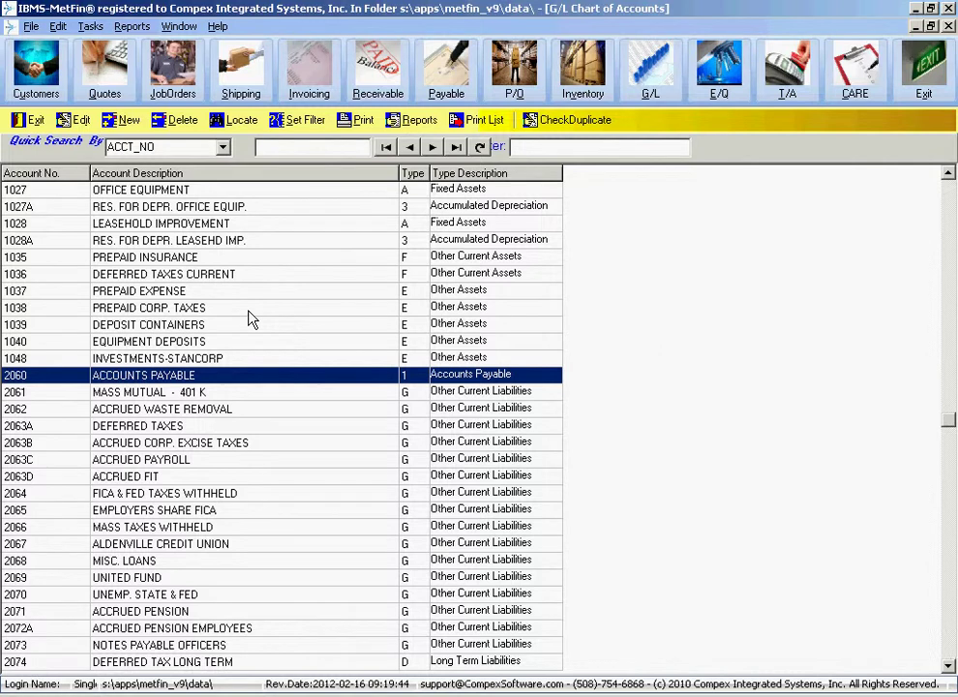
- Examine the liability accounts in the 2000 range and the equity accounts in the 3000 range, including RETAINED EARNINGS
key(Down)
key(Down)
key(Down)
key(Down)
key(Down)
key(Down)
key(Down)
key(Down)
key(Down)
key(Down)
key(Down)
key(Down)
key(Down)
key(Down)
key(Down)
key(Down)
key(Down)
key(Down)
key(Down)
key(Down)
key(Down)
key(Down)
key(Down)
key(Down)
key(Down)
key(Down)
key(Down)
key(Down)
key(Down)
key(Down)
key(Down)
key(Down)
key(Down)
key(Down)
key(Up)
key(Up)
key(Up)
key(Up)
key(Up)
key(Up)
key(Up)
key(Up)
key(Up)
key(Up)
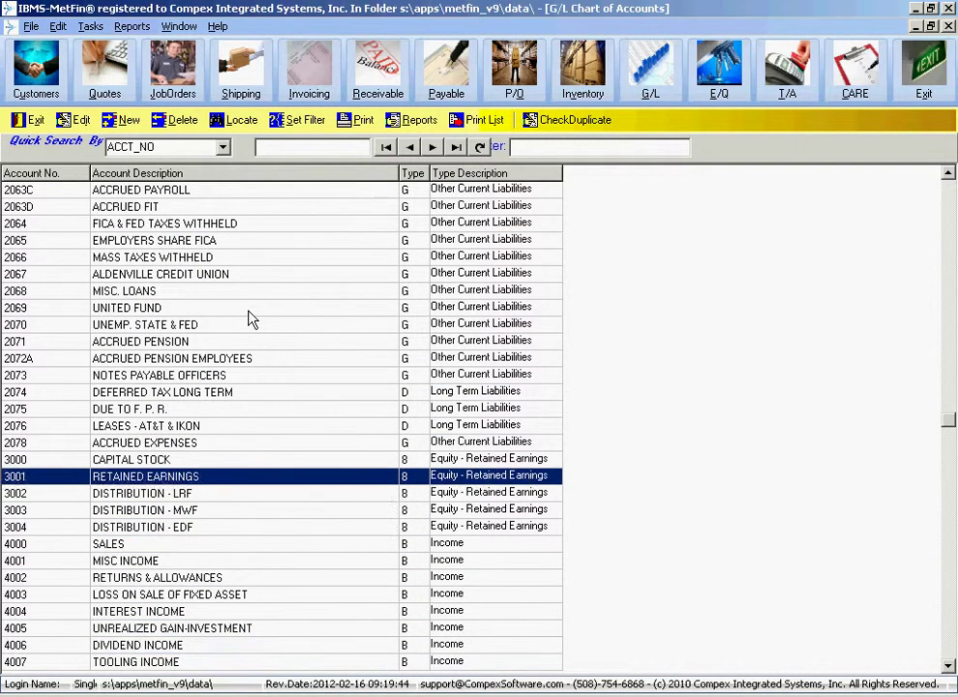
key(Up)
key(Up)
key(Up)
key(Up)
key(Up)
key(Down)
key(Down)
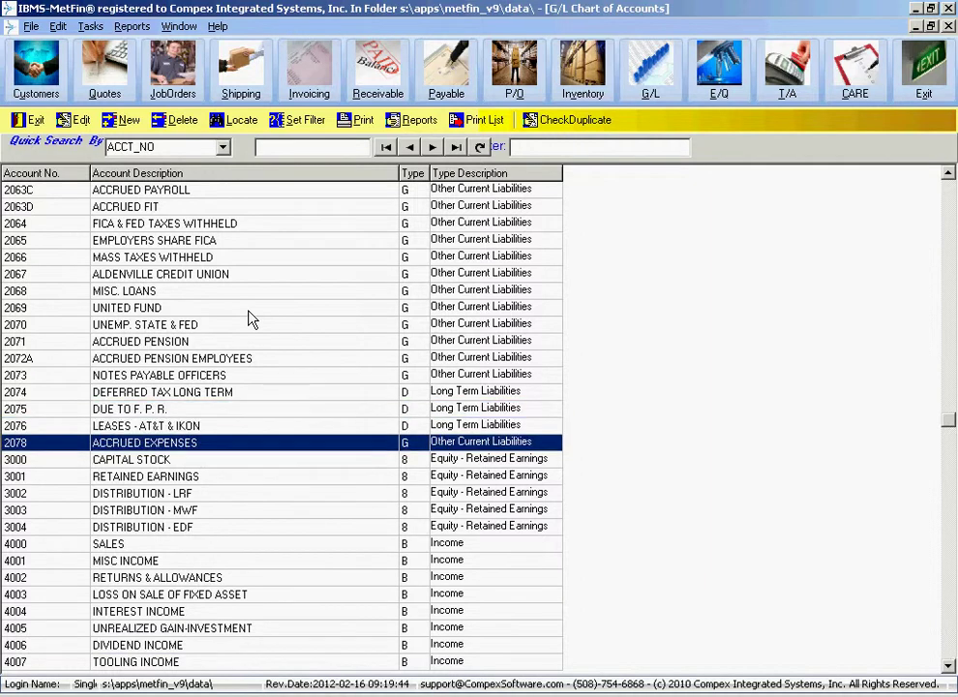
key(Down)
key(Down)
key(Down)
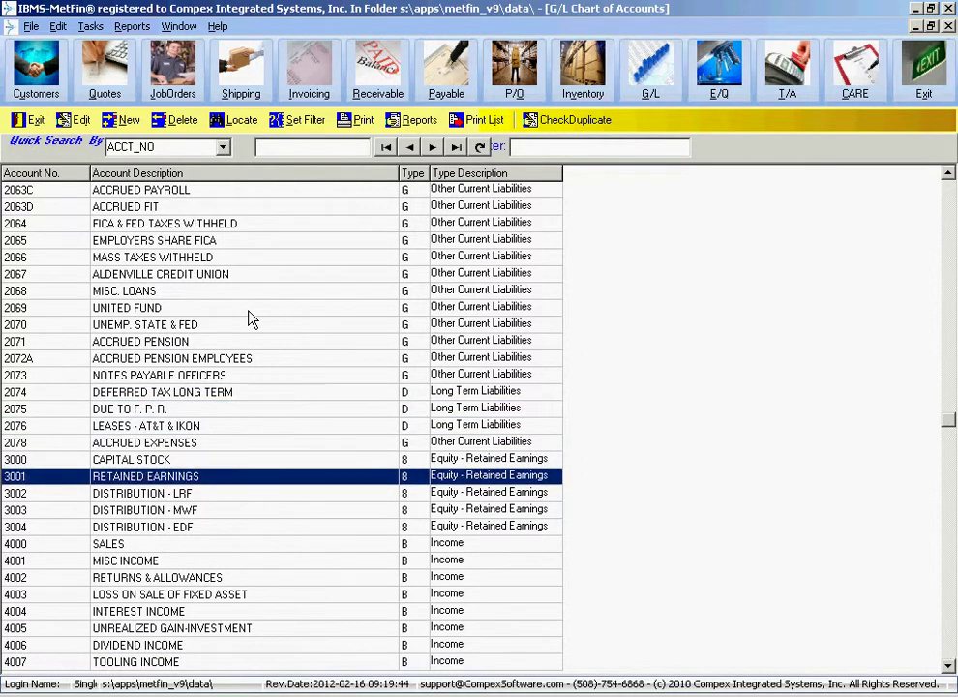
- Examine the income accounts in the 4000 range, from SALES through SALES - DEPT 15, and their type descriptions
key(Up)
key(Down)
key(Down)
key(Down)
key(Down)
key(Down)
key(Down)
key(Down)
key(Down)
key(Down)
key(Down)
key(Down)
key(Down)
key(Down)
key(Down)
key(Down)
key(Down)
key(Down)
key(Down)
key(Down)
key(Down)
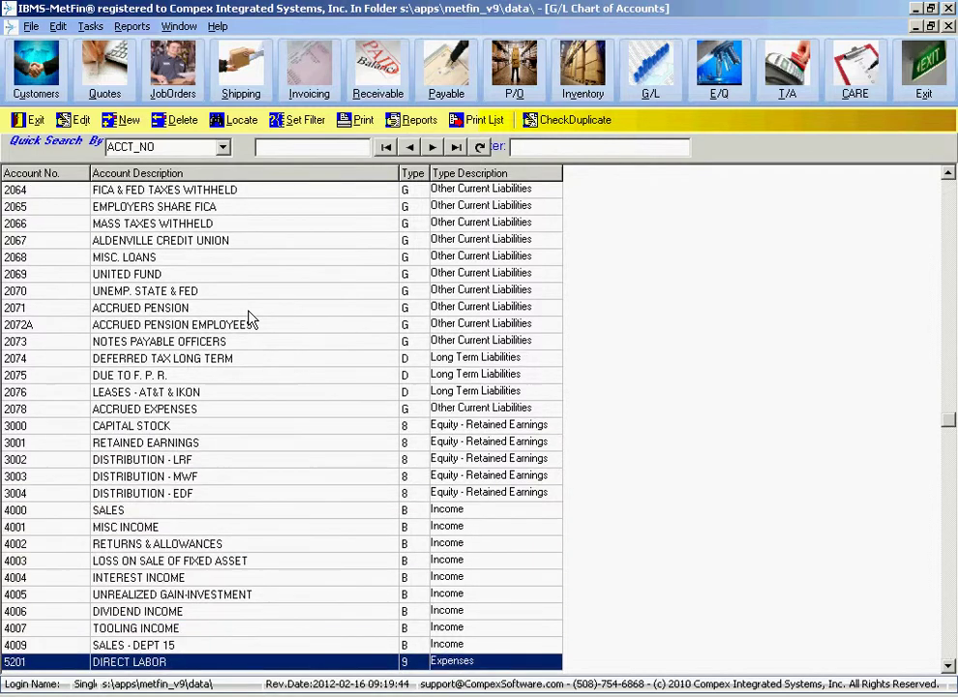
key(Up)
key(Up)
key(Up)
key(Up)
key(Up)
key(Up)
key(Up)
key(Up)
key(Up)
key(Up)
key(Up)
key(Up)
key(Up)
key(Up)
key(Up)
key(Up)
key(Up)
key(Up)
key(Up)
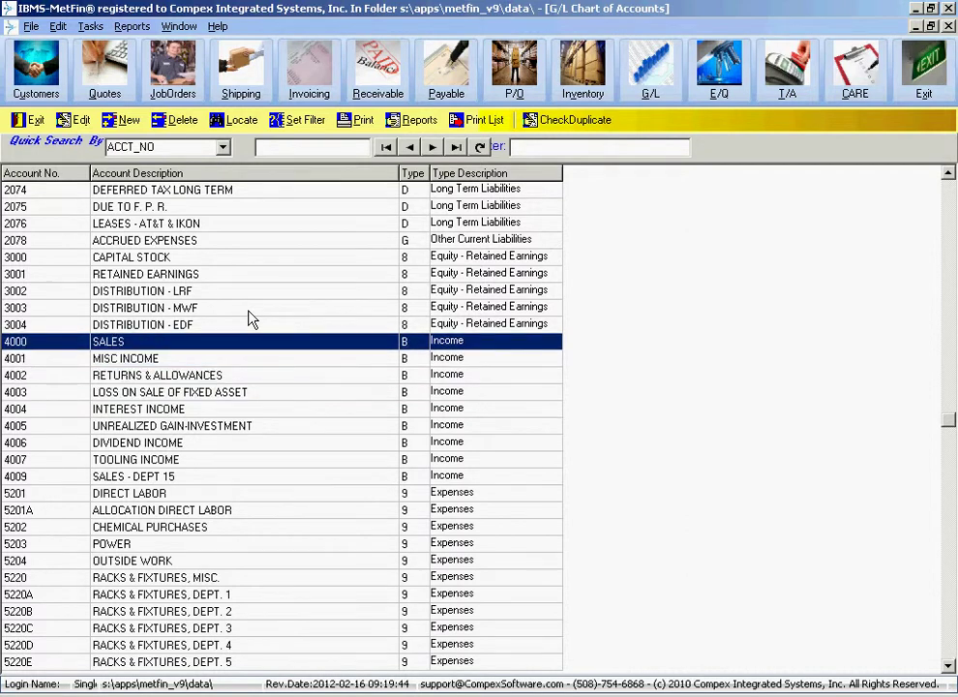
- Examine the expense accounts in the 5000 range, from DIRECT LABOR through DEPR. M. & E., and their type descriptions
key(Down)
key(Down)
key(Down)
key(Down)
key(Down)
key(Down)
key(Down)
key(Down)
key(Down)
key(Down)
key(Down)
key(Down)
key(Down)
key(Down)
key(Down)
key(Down)
key(Down)
key(Down)
key(Down)
key(Down)
key(Down)
key(Down)
key(Down)
key(Down)
key(Down)
key(Down)
key(Down)
key(Down)
key(Down)
key(Down)
key(Down)
key(Down)
key(Down)
key(Down)
key(Down)
key(Down)
key(Down)
key(Down)
key(Down)
key(Down)
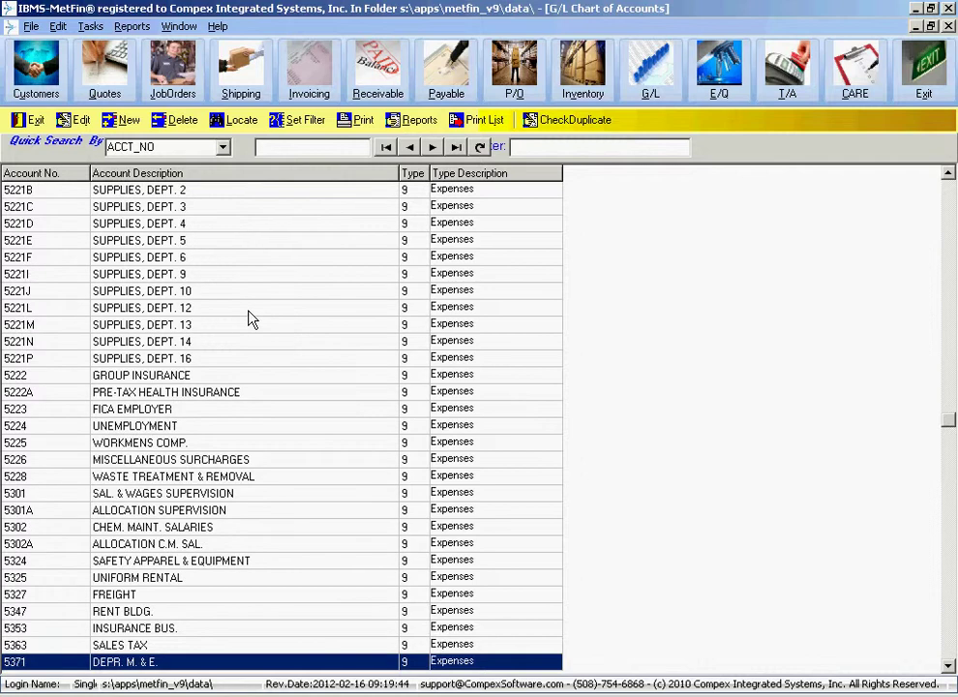
- Review the supplies and racks and fixtures expense accounts back to DIRECT LABOR, where the income accounts give way to expenses
key(Up)
key(Up)
key(Up)
key(Up)
key(Up)
key(Up)
key(Up)
key(Up)
key(Up)
key(Up)
key(Up)
key(Up)
key(Up)
key(Up)
key(Up)
key(Up)
key(Up)
key(Up)
key(Up)
key(Up)
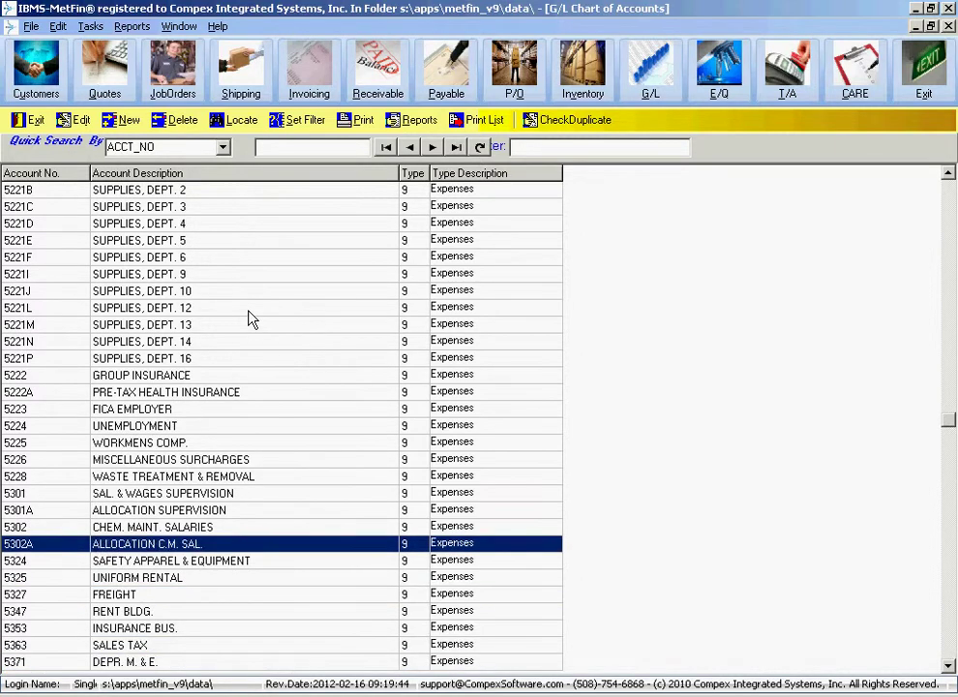
key(Up)
key(Up)
key(Up)
key(Up)
key(Up)
key(Up)
key(Up)
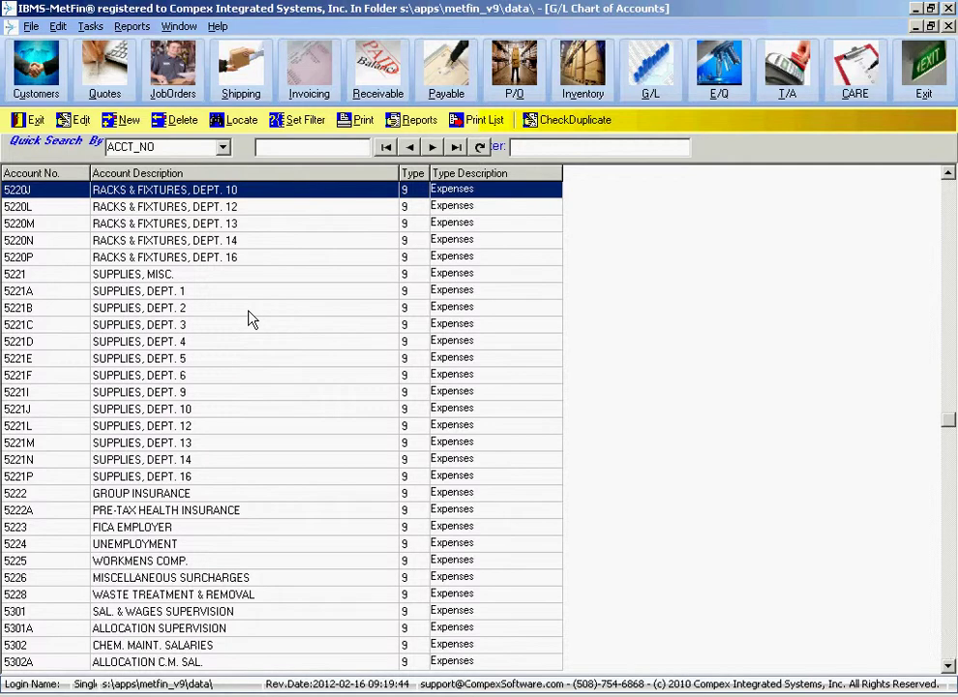
key(Up)
key(Up)
key(Up)
key(Up)
key(Up)
key(Up)
key(Up)
key(Up)
key(Up)
key(Up)
key(Up)
key(Up)
key(Up)
key(Up)
key(Up)
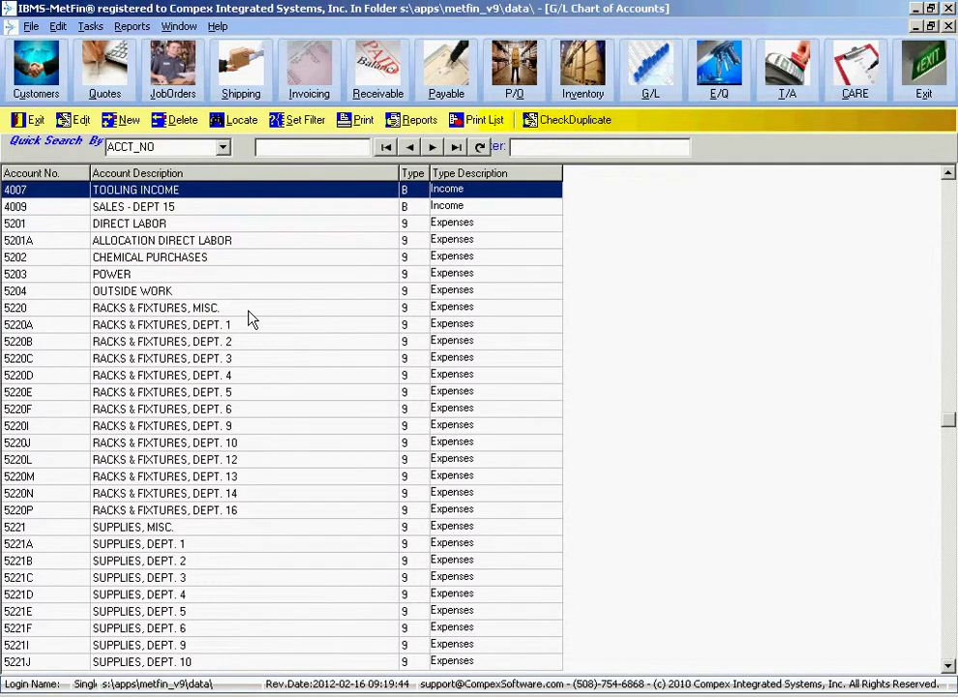
key(Down)
key(Down)
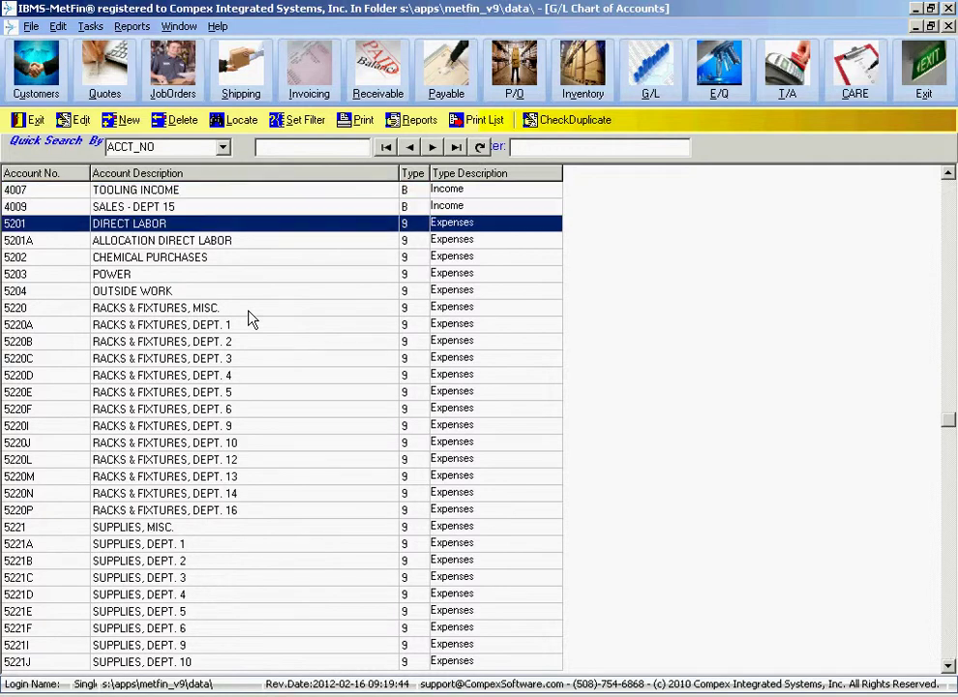
- Compare the account types across the liability, equity, income and expense ranges, from ACCRUED PENSION EMPLOYEES through RACKS & FIXTURES, DEPT. 12
key(Up)
key(Up)
key(Up)
key(Up)
key(Up)
key(Up)
key(Up)
key(Up)
key(Up)
key(Up)
key(Up)
key(Up)
key(Up)
key(Up)
key(Up)
key(Up)
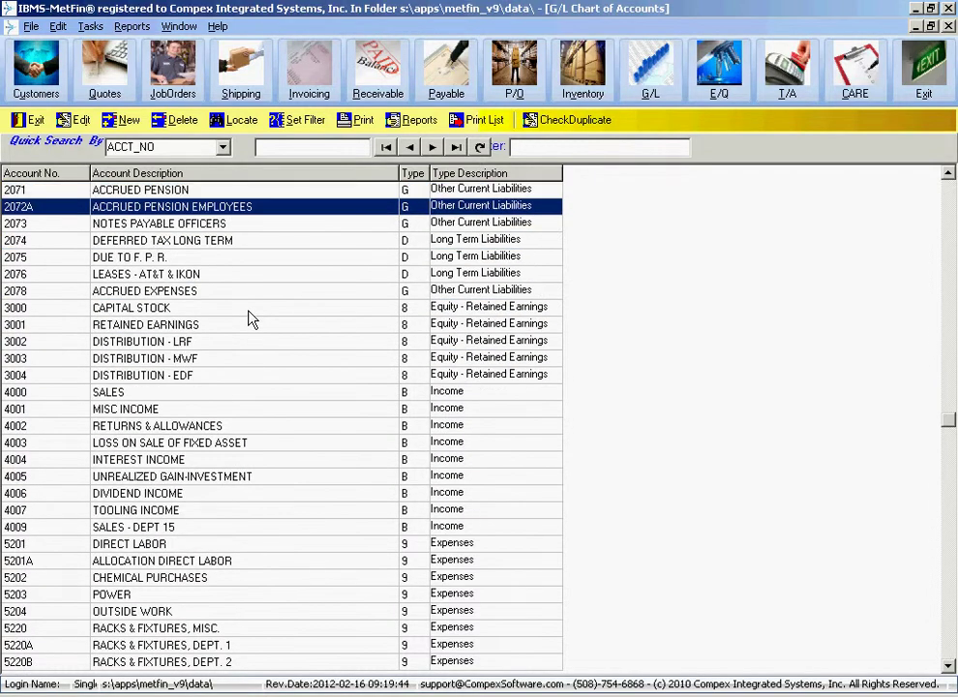
key(Down)
key(Down)
key(Down)
key(Down)
key(Down)
key(Down)
key(Down)
key(Down)
key(Down)
key(Down)
key(Down)
key(Down)
key(Down)
key(Down)
key(Down)
key(Down)
key(Down)
key(Down)
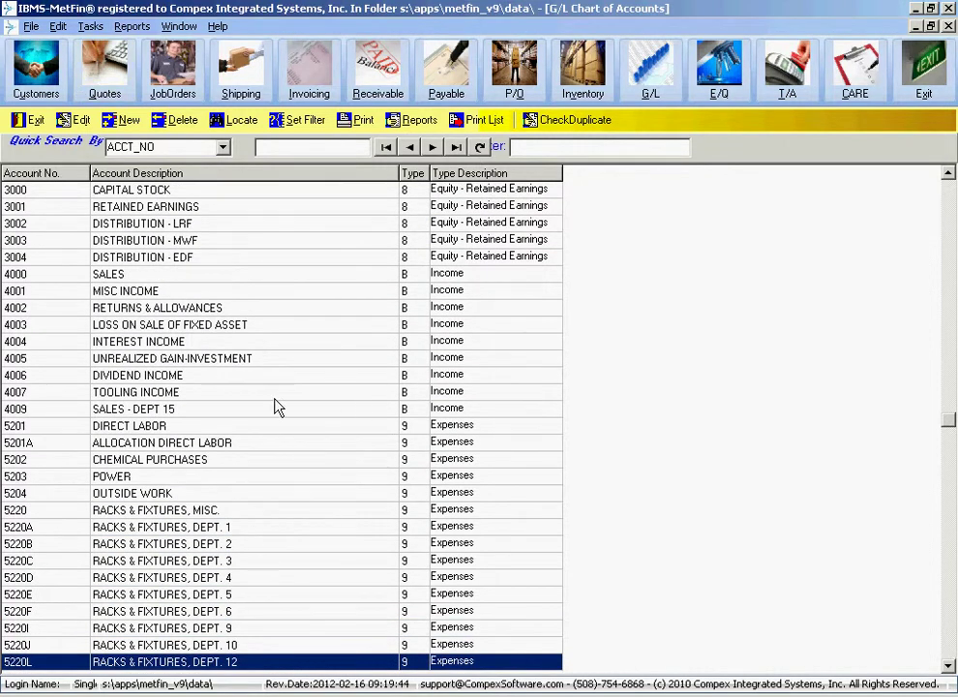
- Examine the expense and income accounts from RACKS & FIXTURES, DEPT. 12 back up to MISC INCOME and their type descriptions
key(Up)
key(Up)
key(Up)
key(Up)
key(Up)
key(Up)
key(Up)
key(Up)
key(Up)
key(Up)
key(Up)
key(Up)
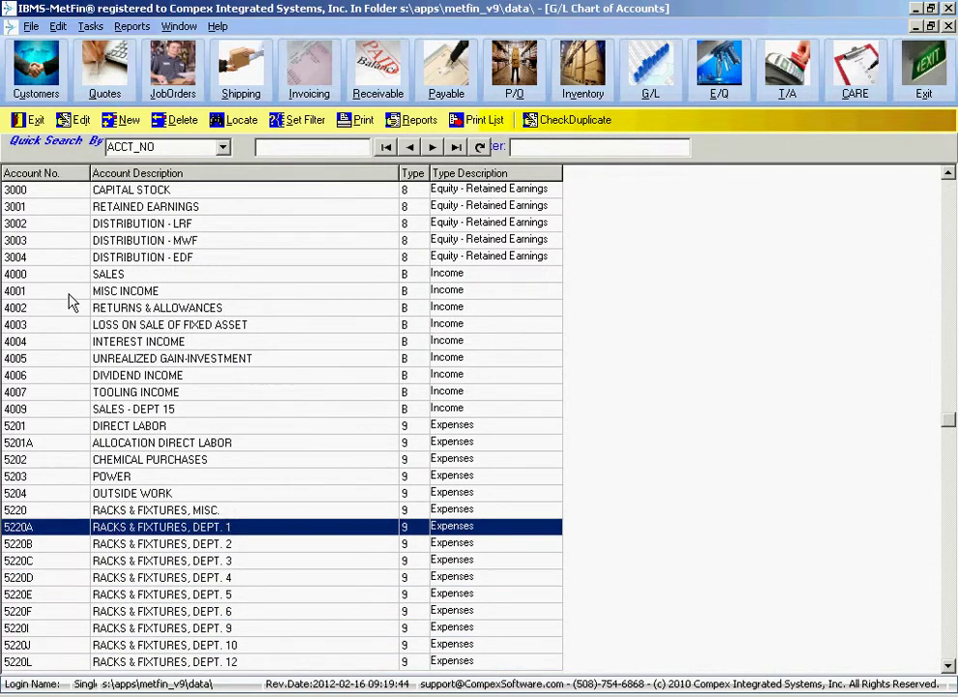
key(Up)
key(Up)
key(Up)
key(Up)
key(Up)
key(Up)
key(Up)
key(Up)
key(Up)
key(Up)
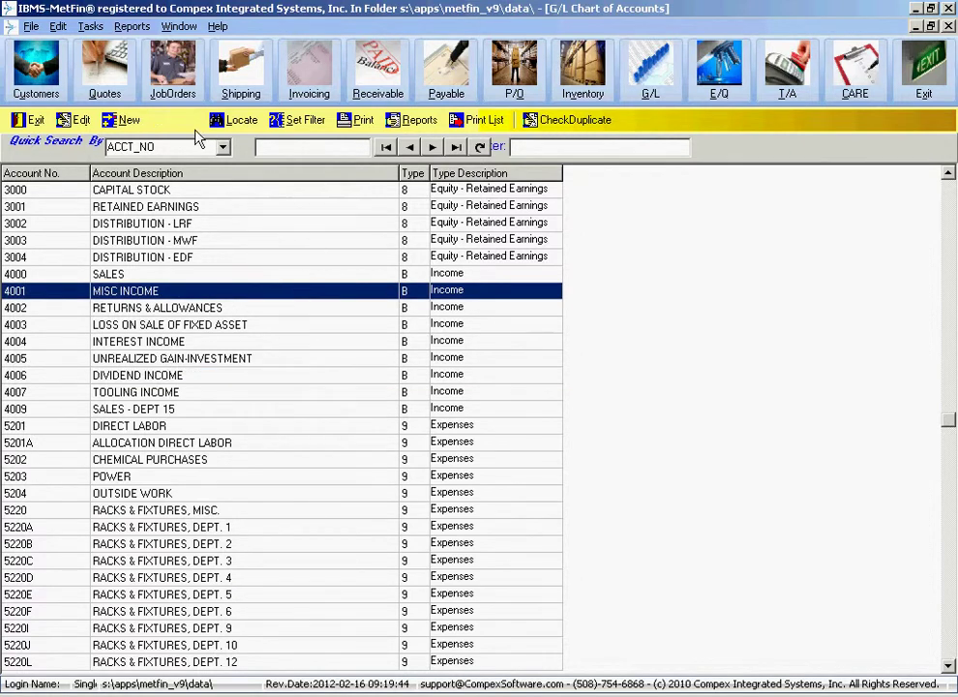
- Leave the chart of accounts and start a new accounts payable voucher for the vendor DAVIES,COLLINS ,BURGESS
click(31, 120)
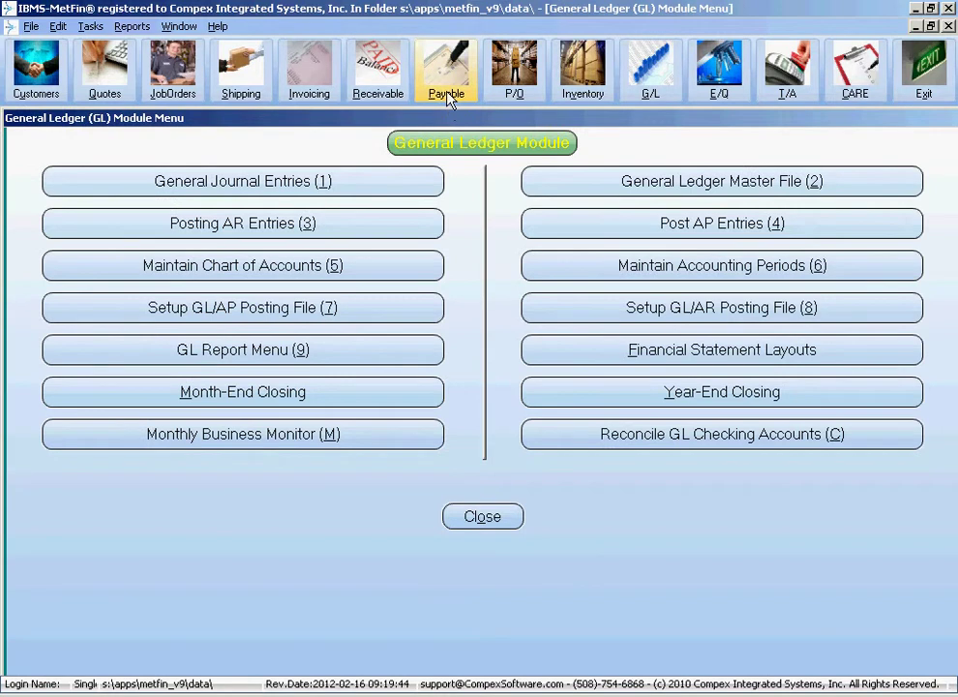
click(445, 96)
click(325, 187)
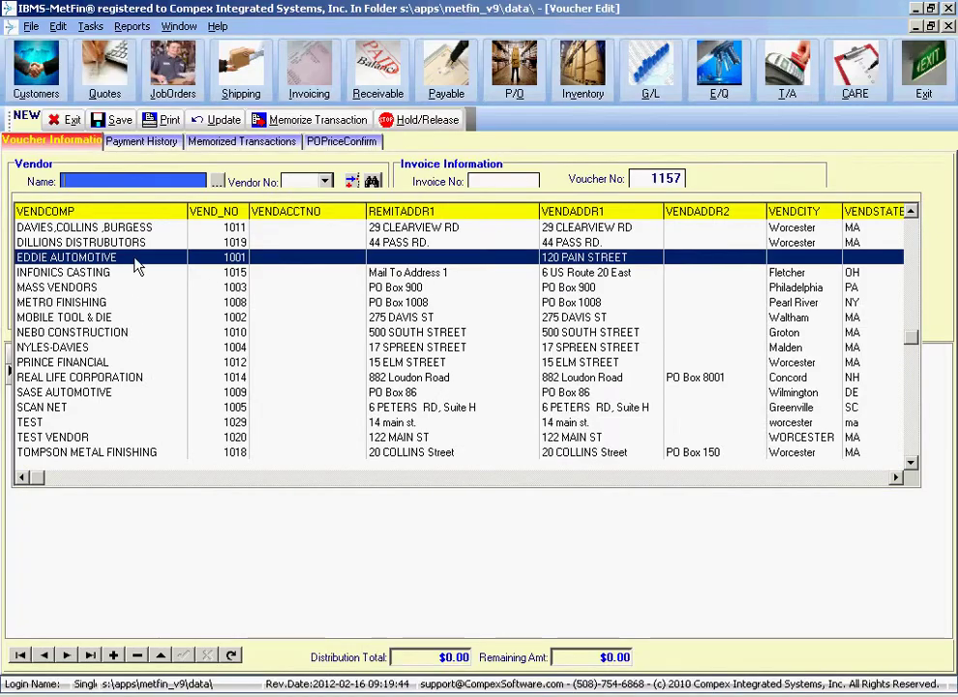
click(136, 229)
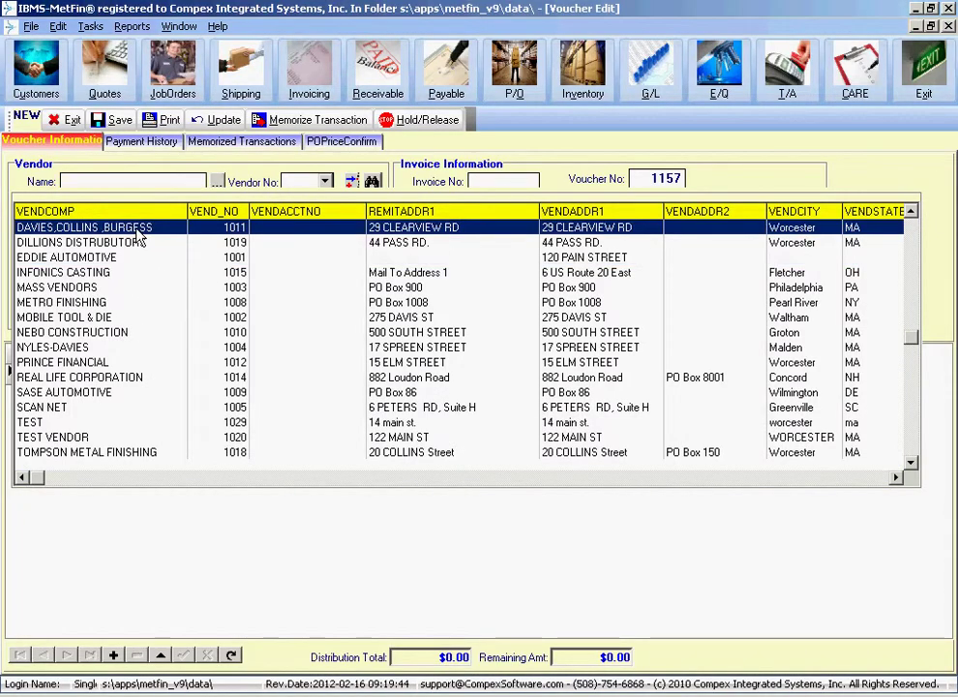
- Open the account list on the voucher's distribution line and examine the asset accounts through 1024A, RES. FOR DEPR. BOILER
click(144, 379)
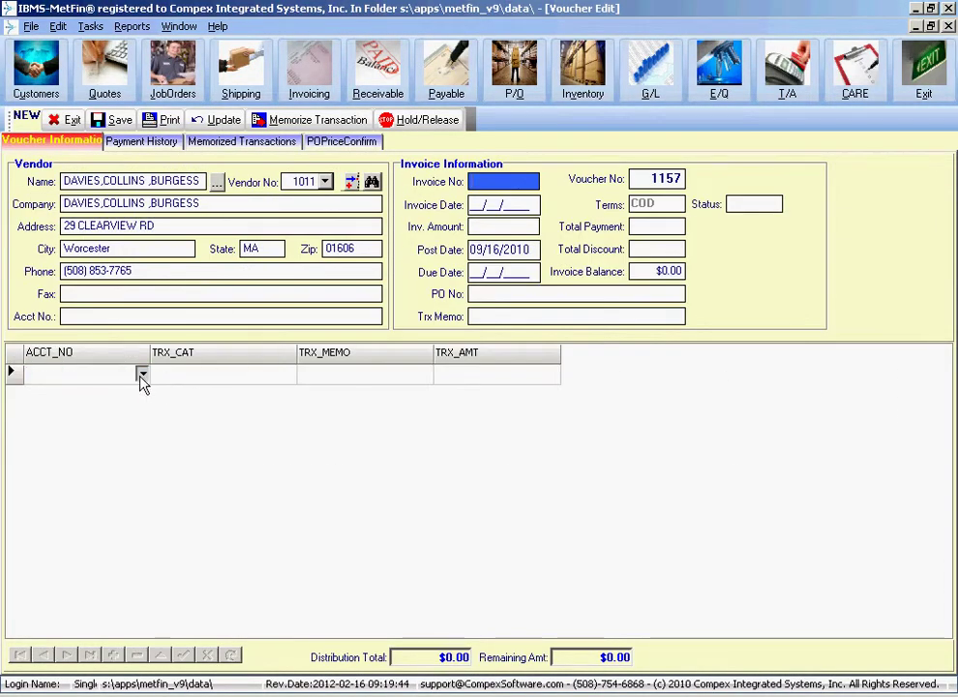
click(142, 373)
key(Down)
key(Down)
key(Down)
key(Down)
key(Down)
key(Down)
key(Down)
key(Down)
key(Down)
key(Down)
key(Down)
key(Down)
key(Down)
key(Down)
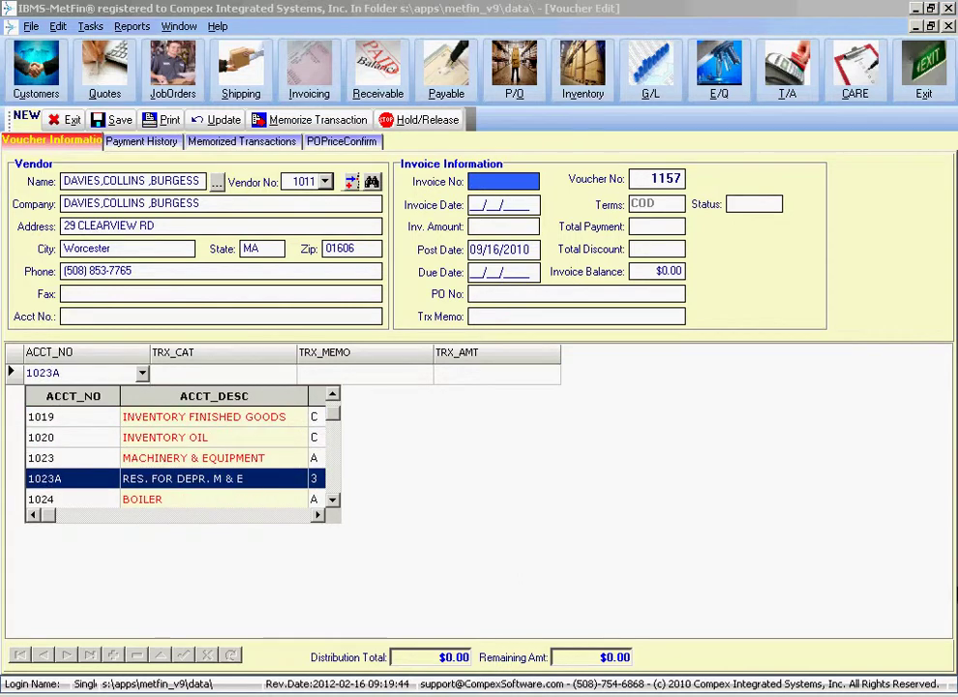
key(Down)
key(Down)
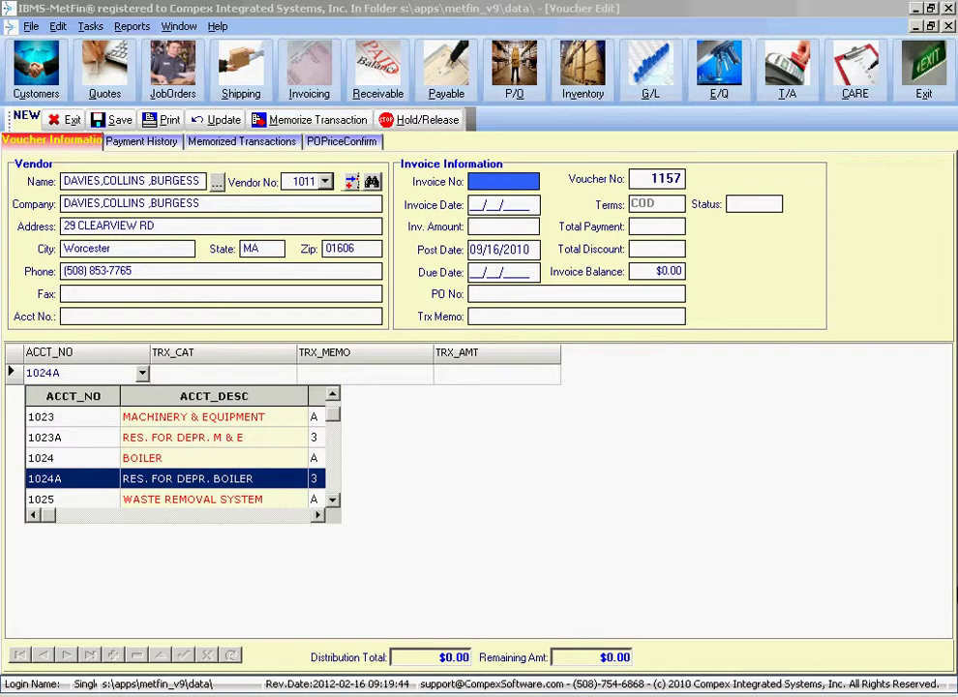
- Find account 5201 in the distribution line's account list and examine the expenses from DIRECT LABOR through RACKS & FIXTURES, DEPT. 2
text(5201)
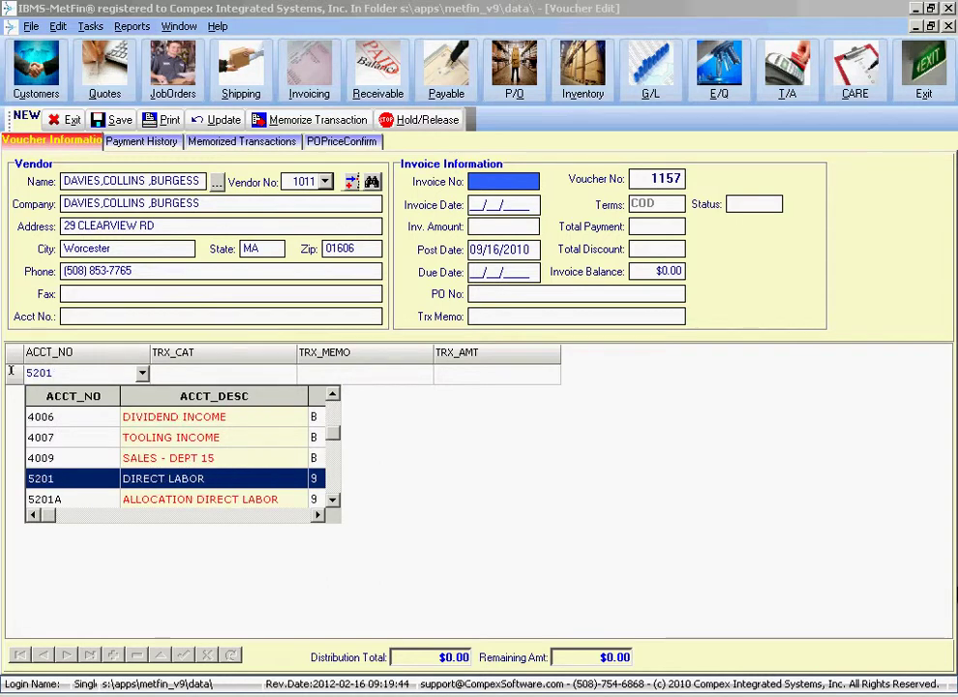
key(Down)
key(Down)
key(Down)
key(Down)
key(Down)
key(Down)
key(Down)
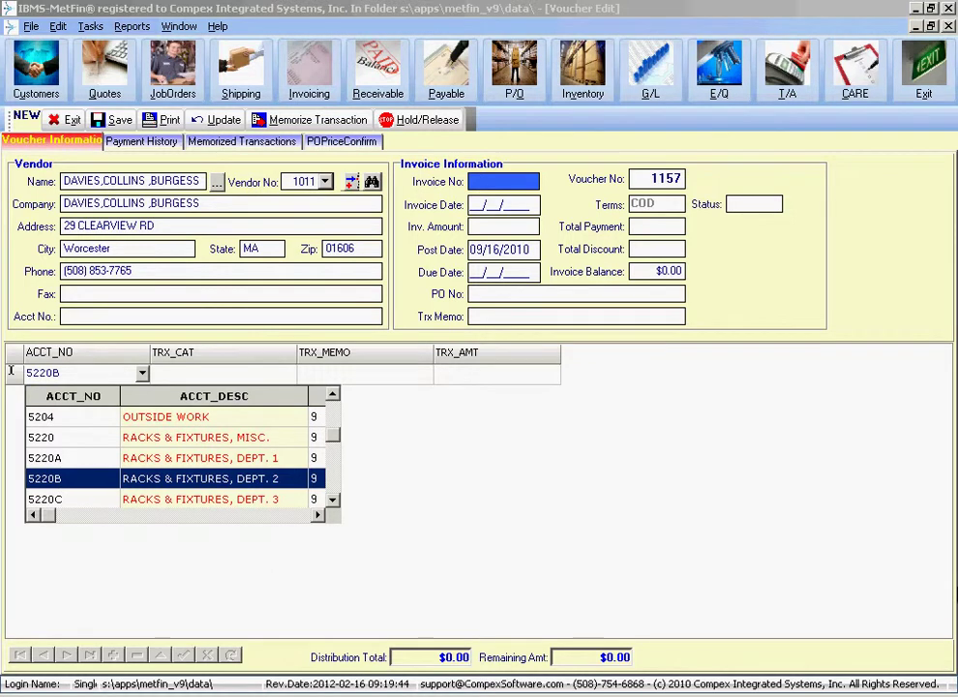
key(Up)
key(Up)
key(Up)
key(Up)
key(Up)
key(Up)
key(Up)
- Look up account 5301 and continue to 5390, INTERNET-WEBSITE SERVICES, assigning it to the voucher's distribution line
text(5301)
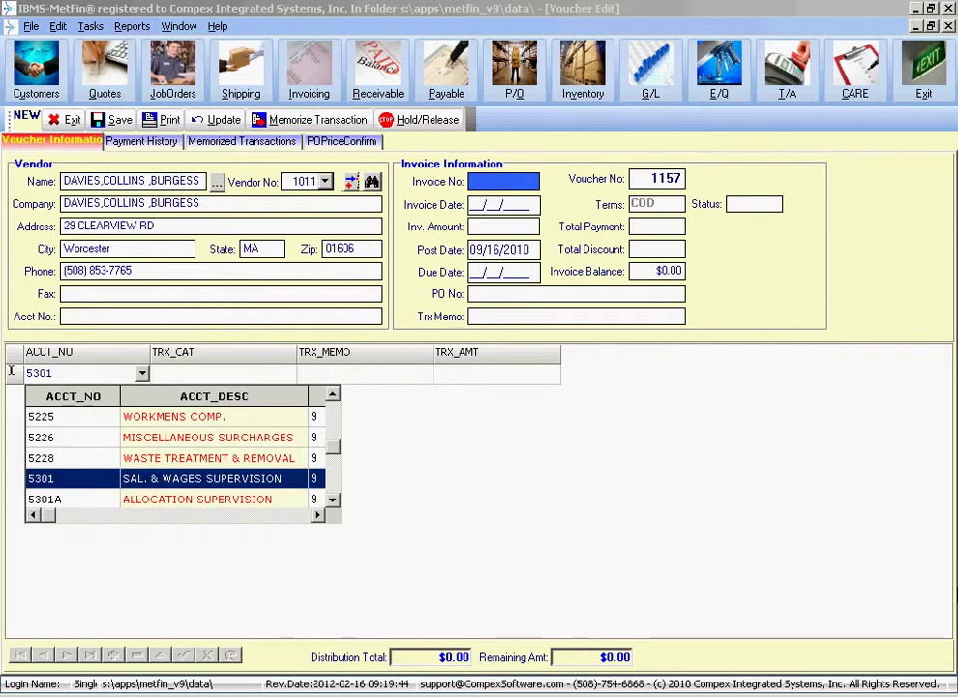
key(Down)
key(Down)
key(Down)
key(Down)
key(Down)
key(Down)
key(Down)
key(Down)
key(Down)
key(Down)
key(Down)
key(Down)
key(Down)
key(Down)
key(Down)
key(Down)
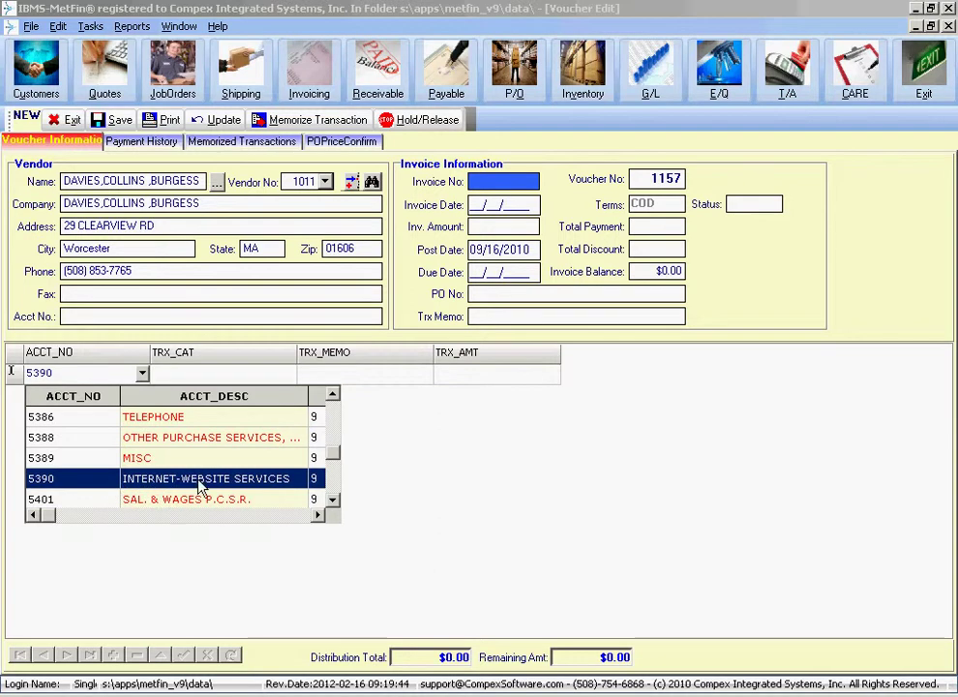
click(270, 489)
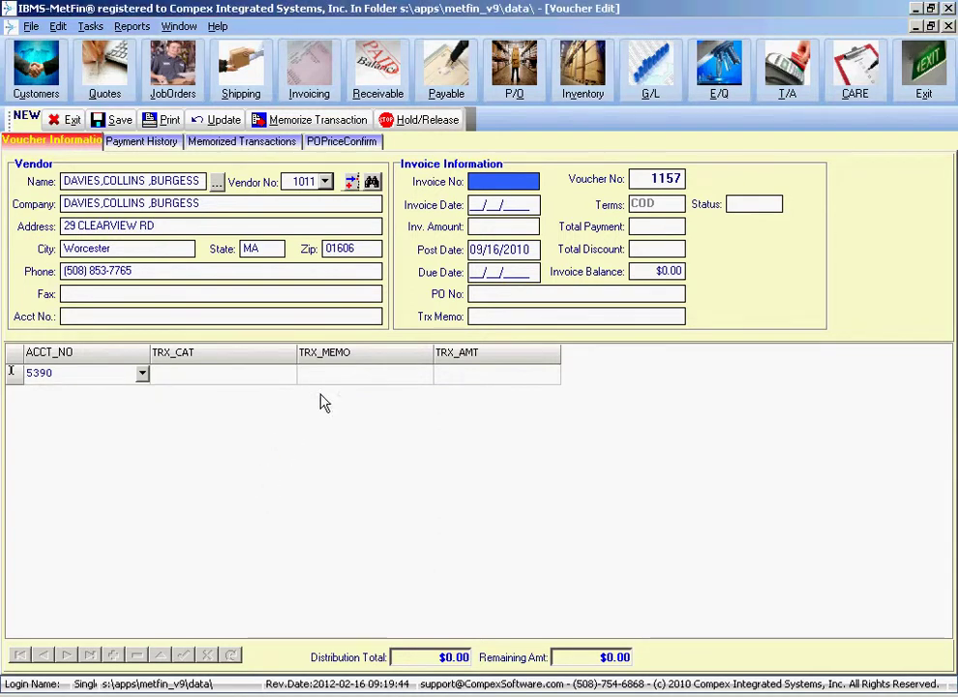
key(Tab)
- Change the voucher distribution line's account to 4009, SALES - DEPT 15
click(131, 380)
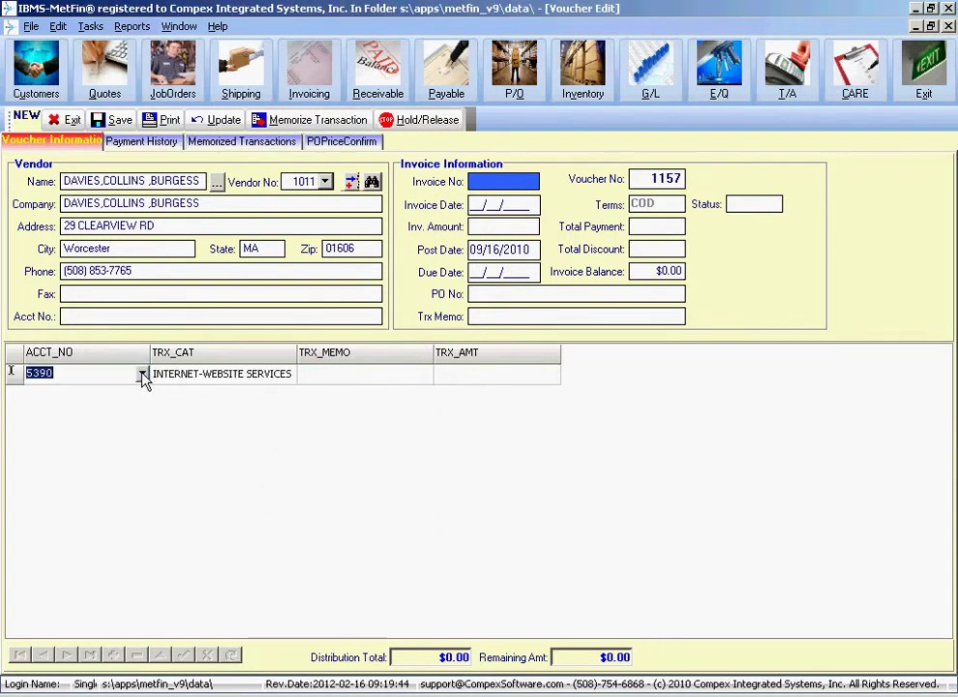
click(142, 373)
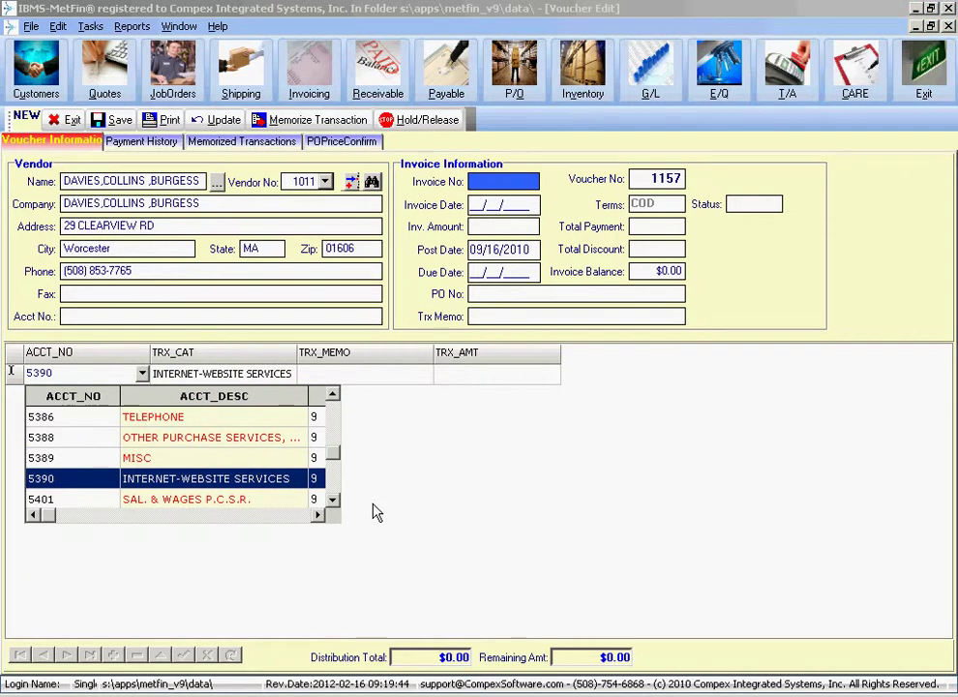
text(4009)
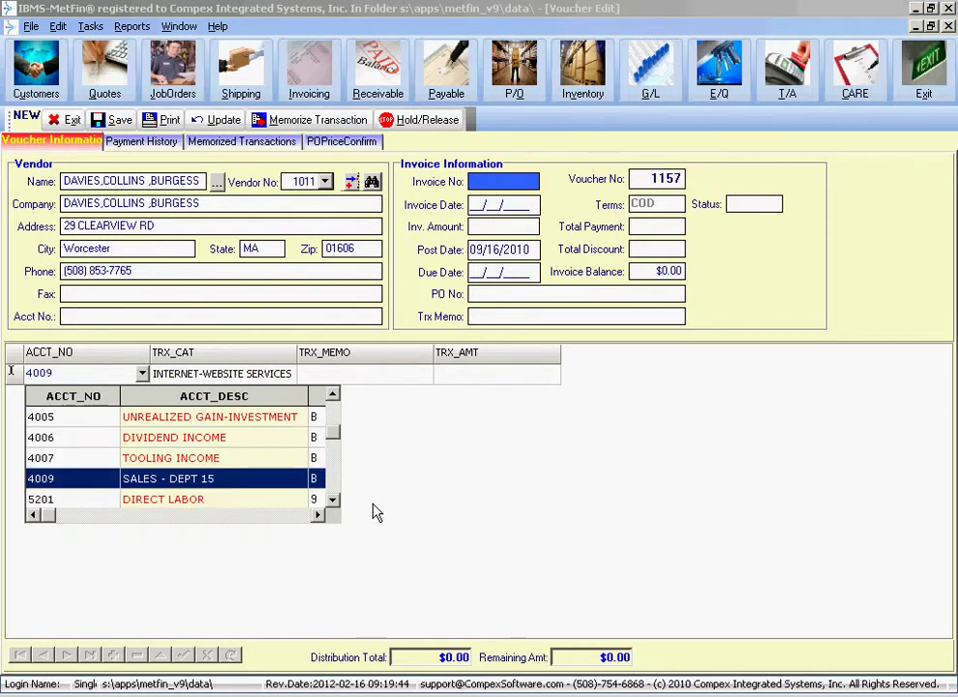
click(380, 377)
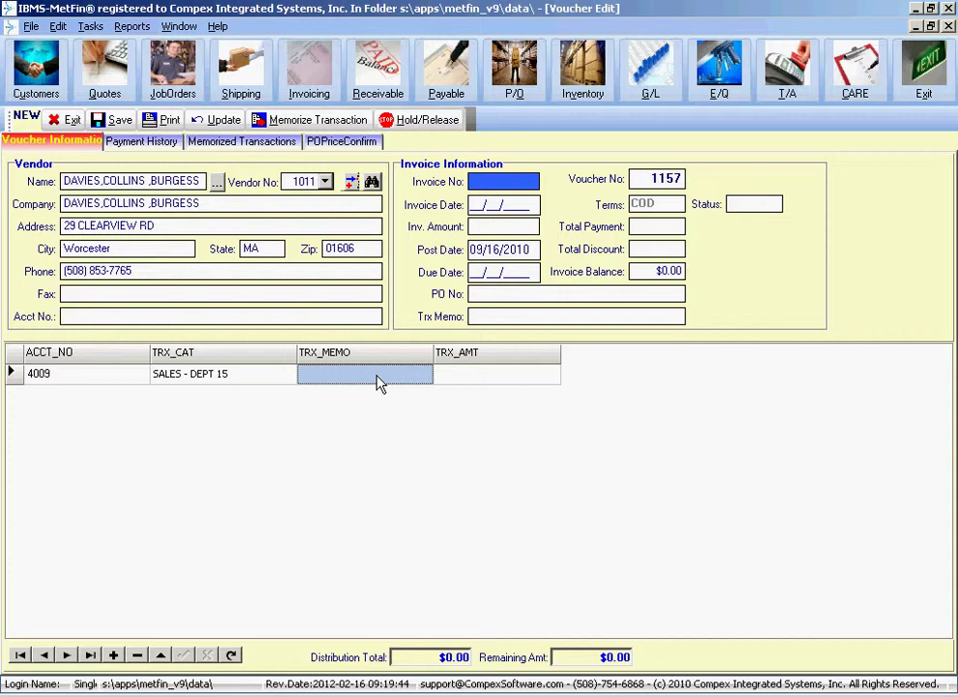
- Exit the new voucher without keeping it and return from Accounts Payable to the General Ledger module
click(68, 121)
click(503, 390)
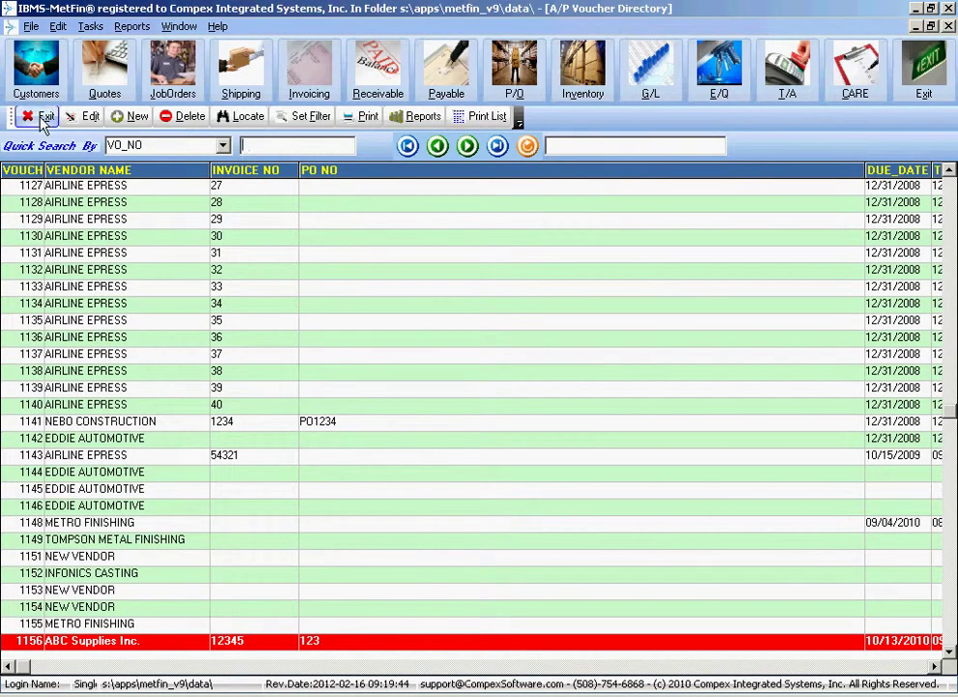
click(42, 123)
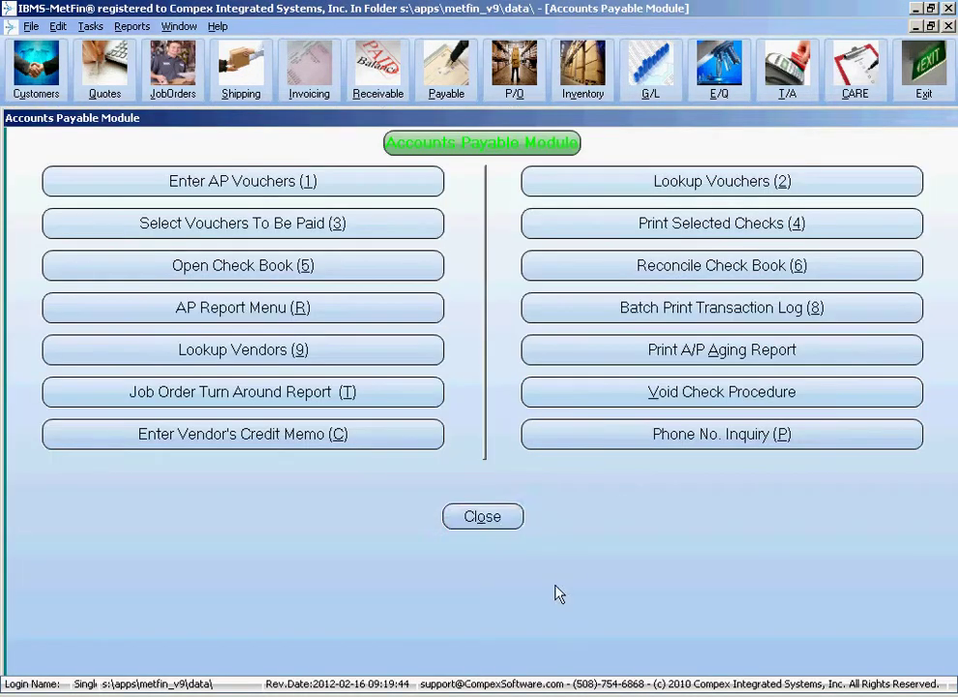
click(491, 520)
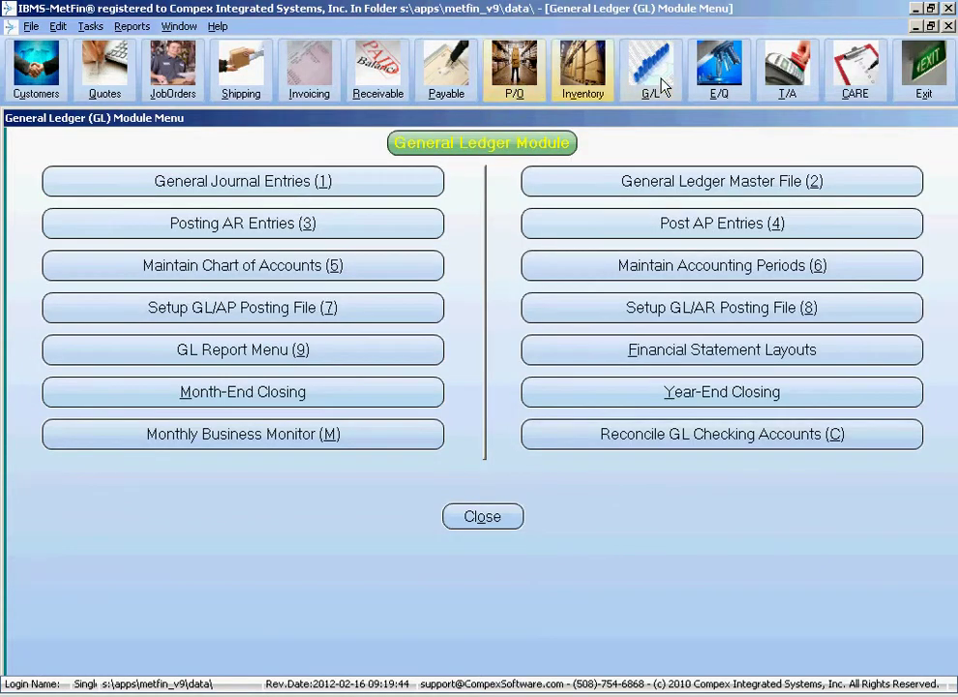
- Open the chart of accounts and search by account number for 5390
click(230, 270)
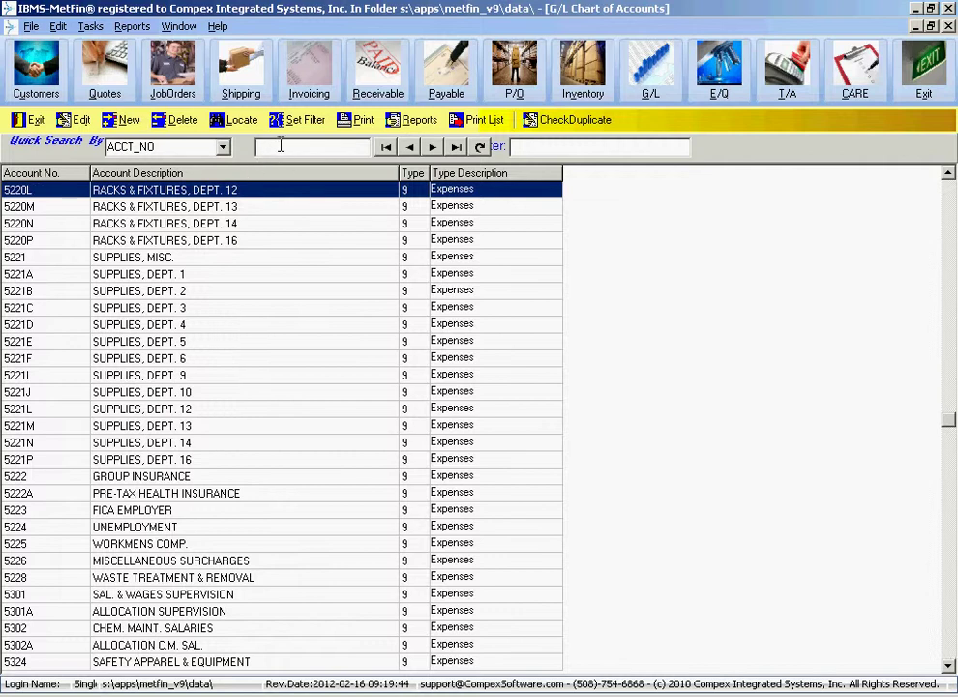
text(5)
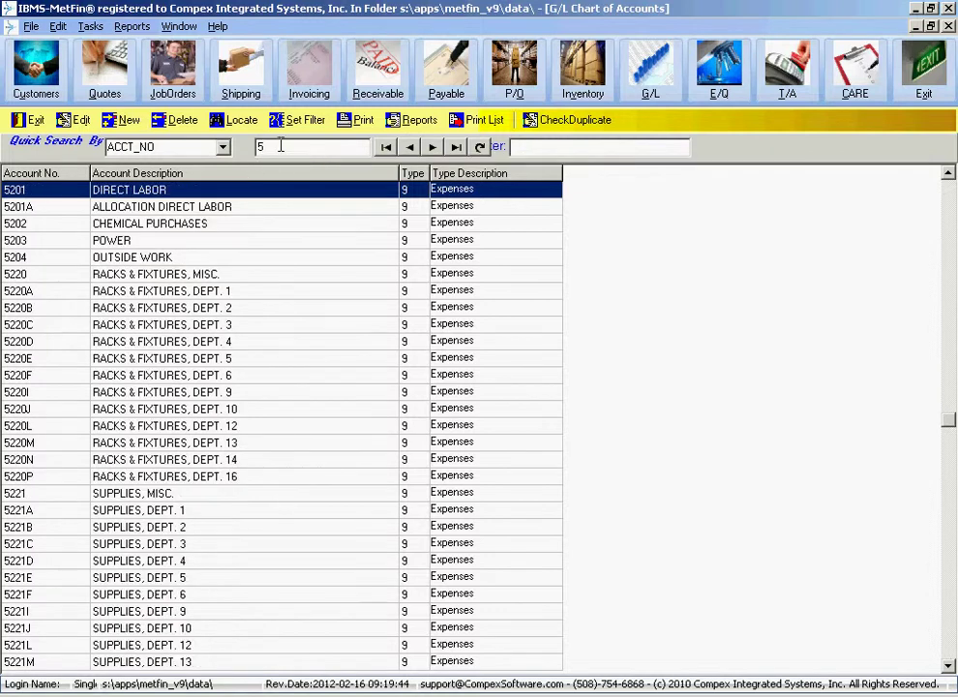
text(390)
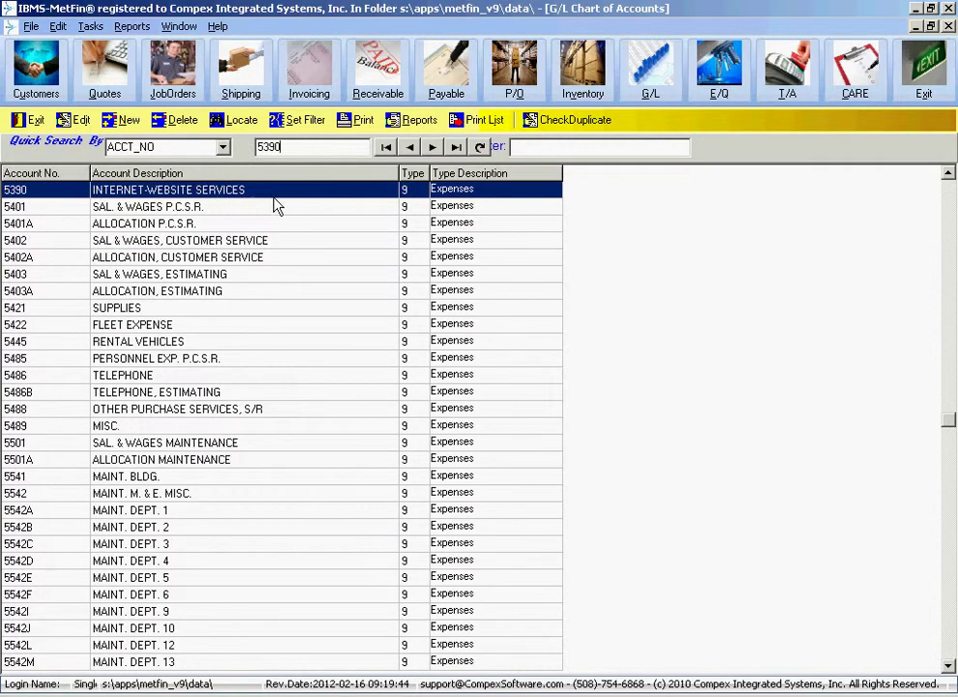
- Search the accounts by description for INTER and open the INTERNET-WEBSITE SERVICES account record
click(222, 147)
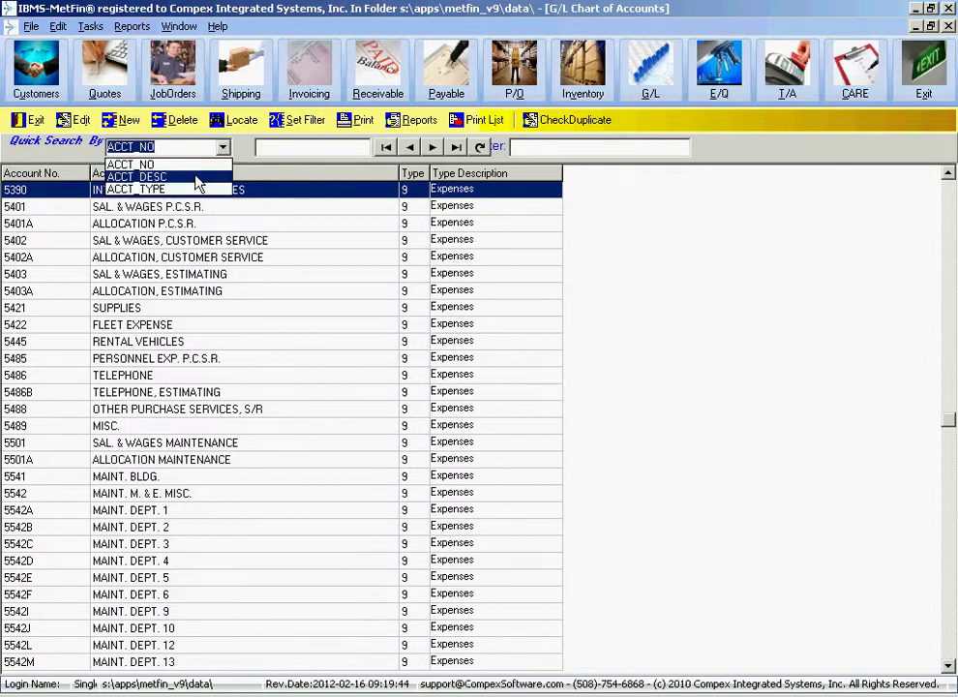
click(197, 183)
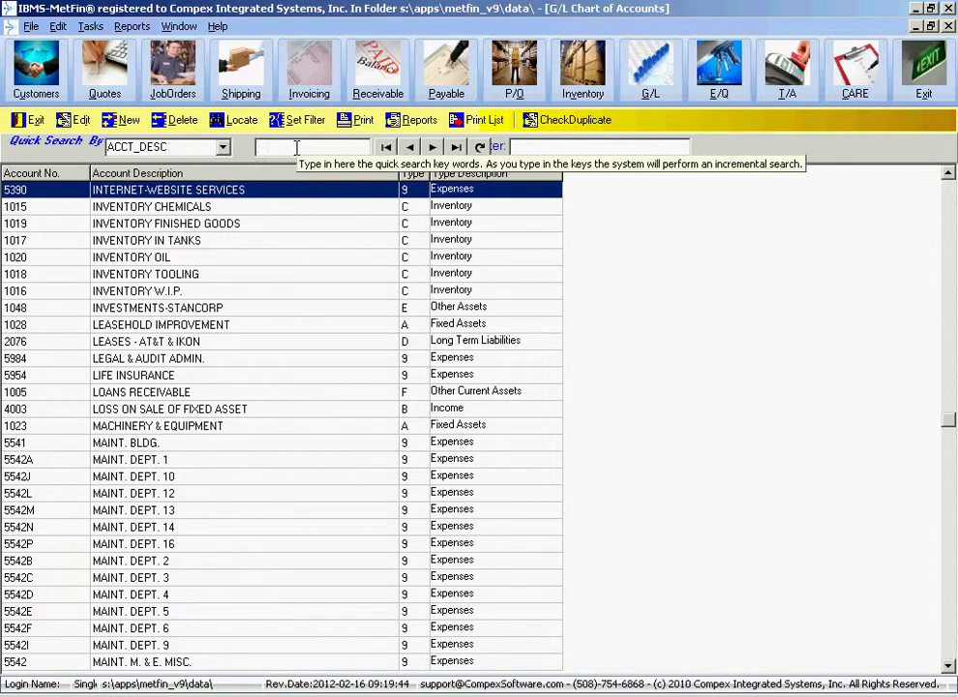
key(Up)
key(Up)
key(Up)
key(Up)
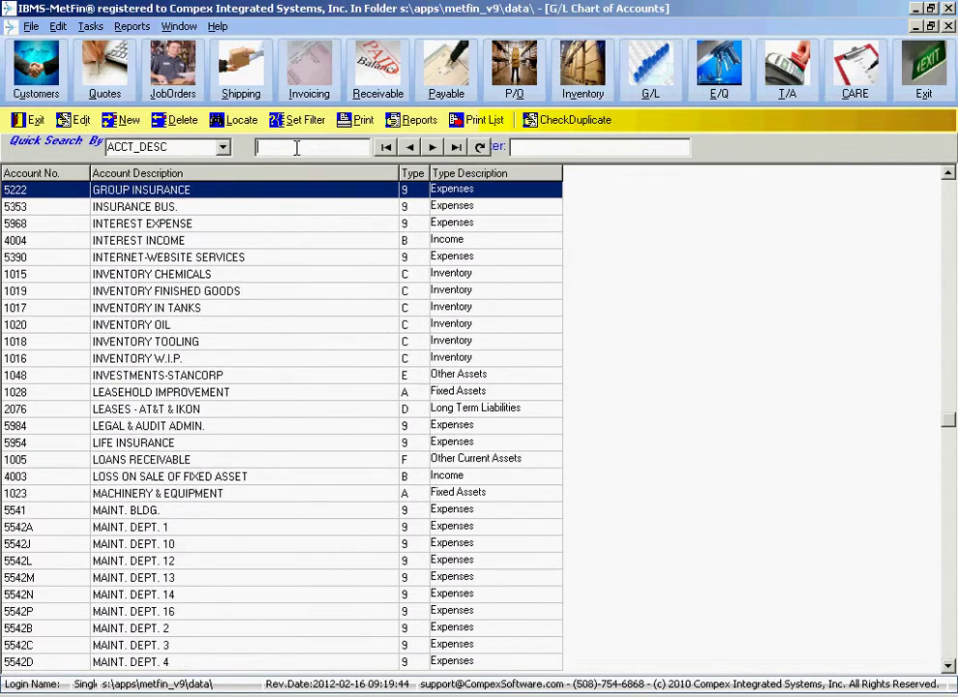
key(Down)
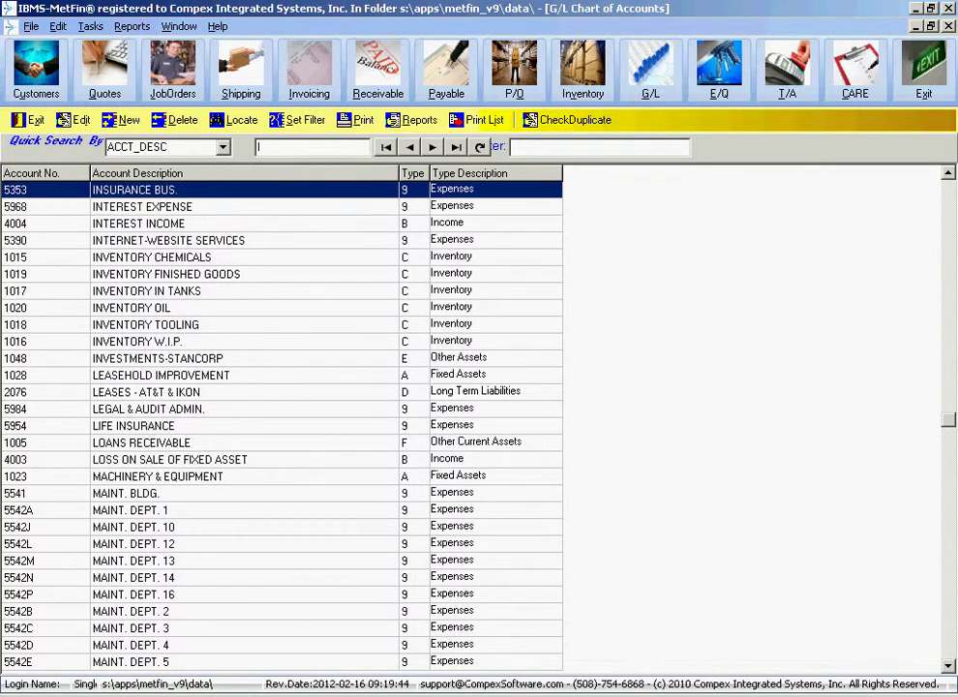
text(INTER)
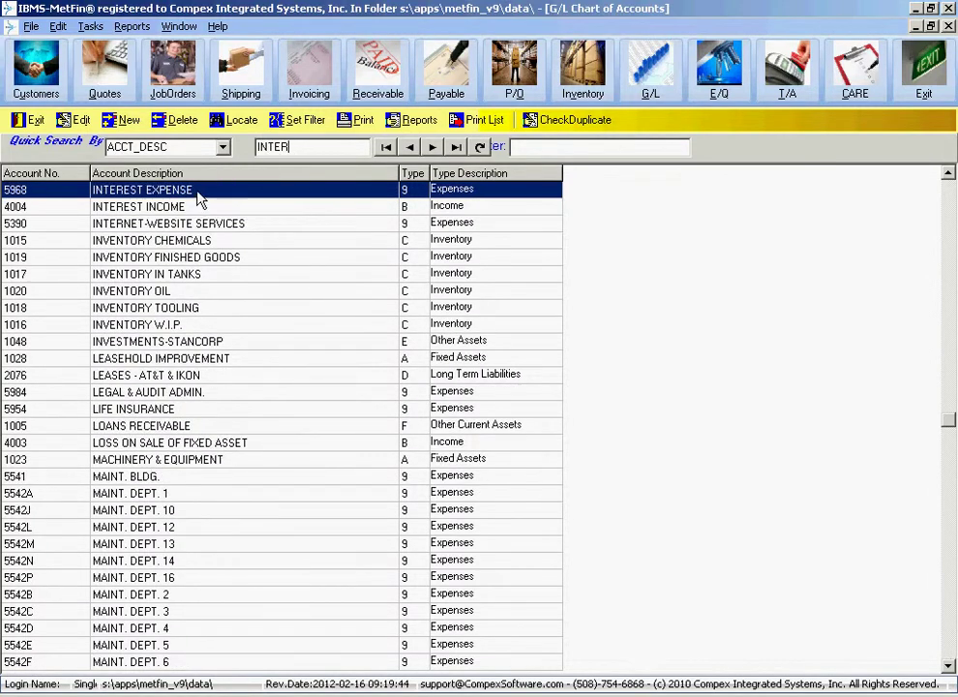
click(179, 225)
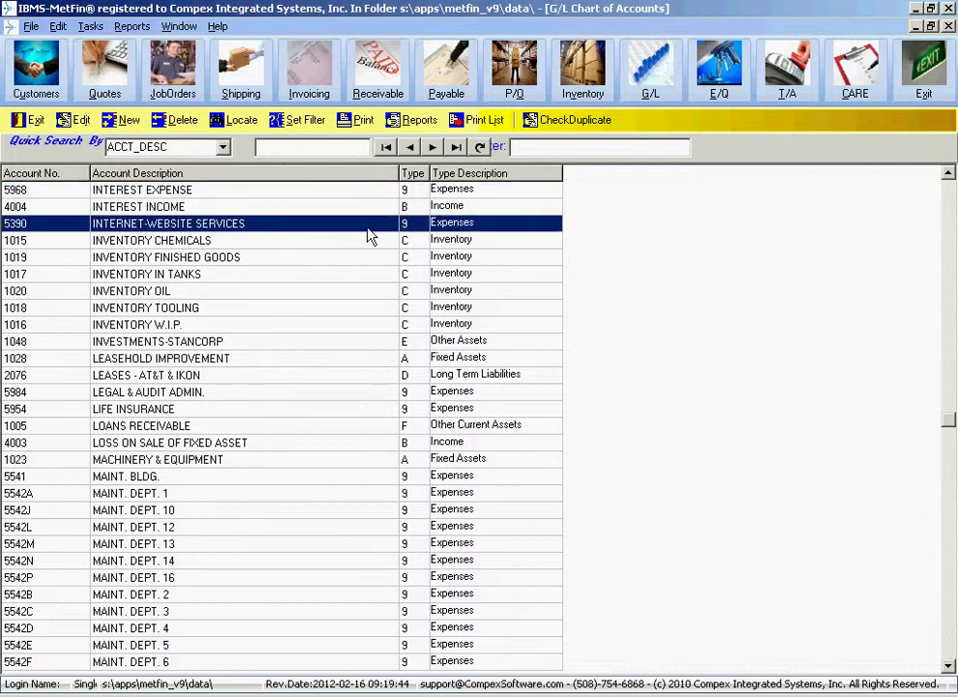
double_click(184, 230)
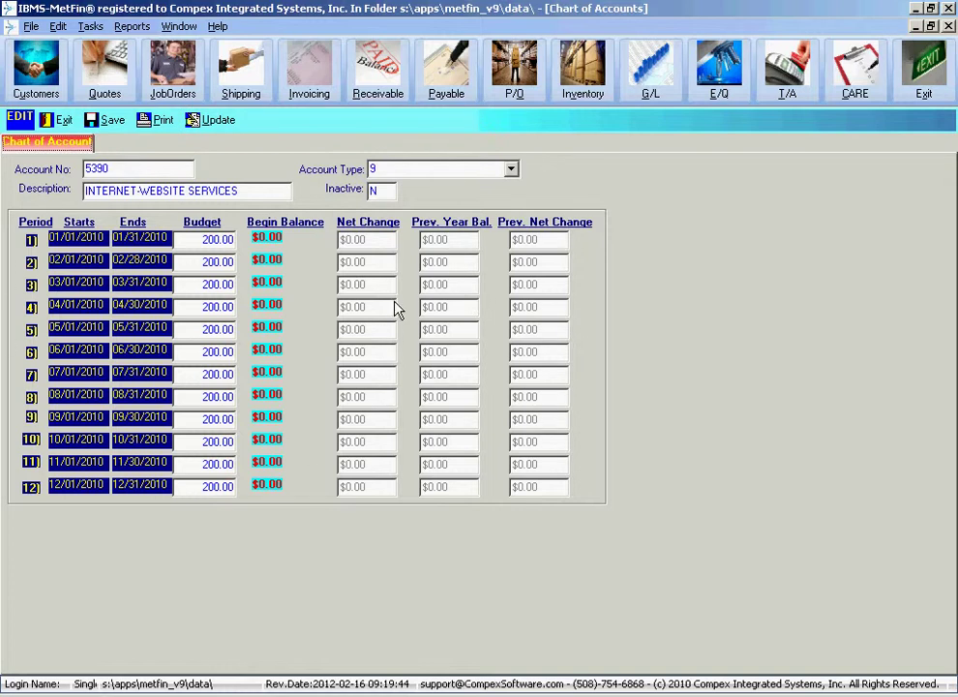
- Review the description, inactive flag and monthly budget fields of the INTERNET-WEBSITE SERVICES account
click(250, 190)
click(223, 283)
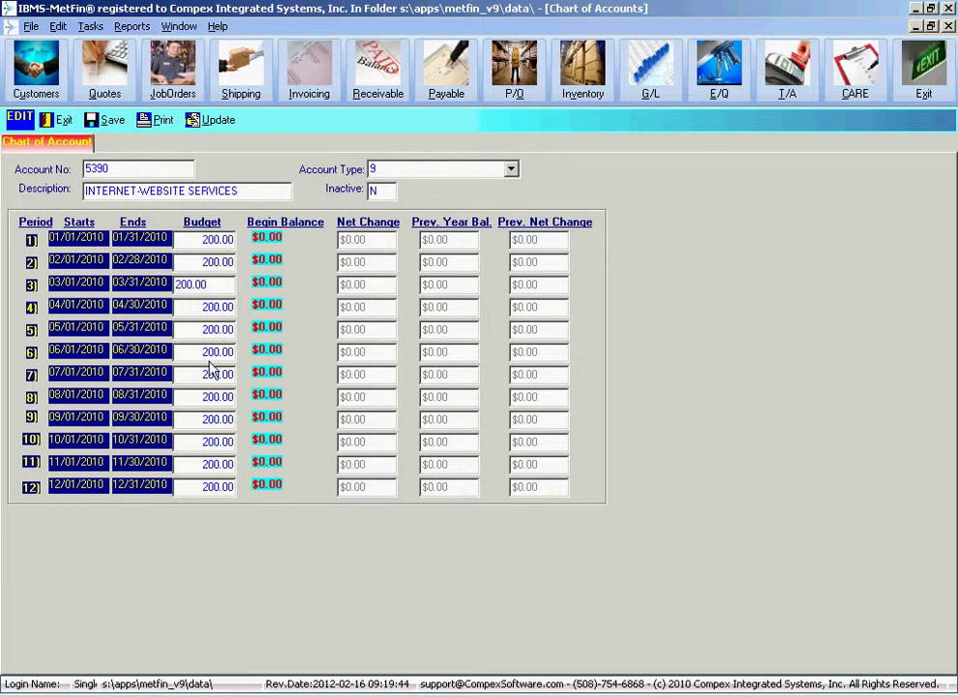
click(208, 397)
click(205, 441)
click(215, 306)
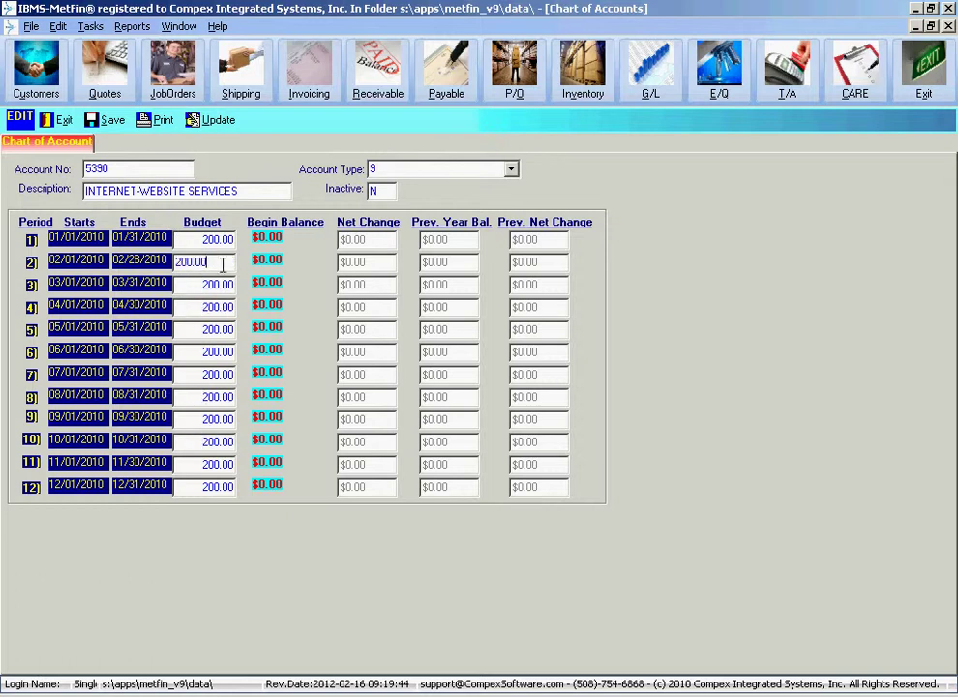
click(222, 240)
click(252, 188)
click(372, 190)
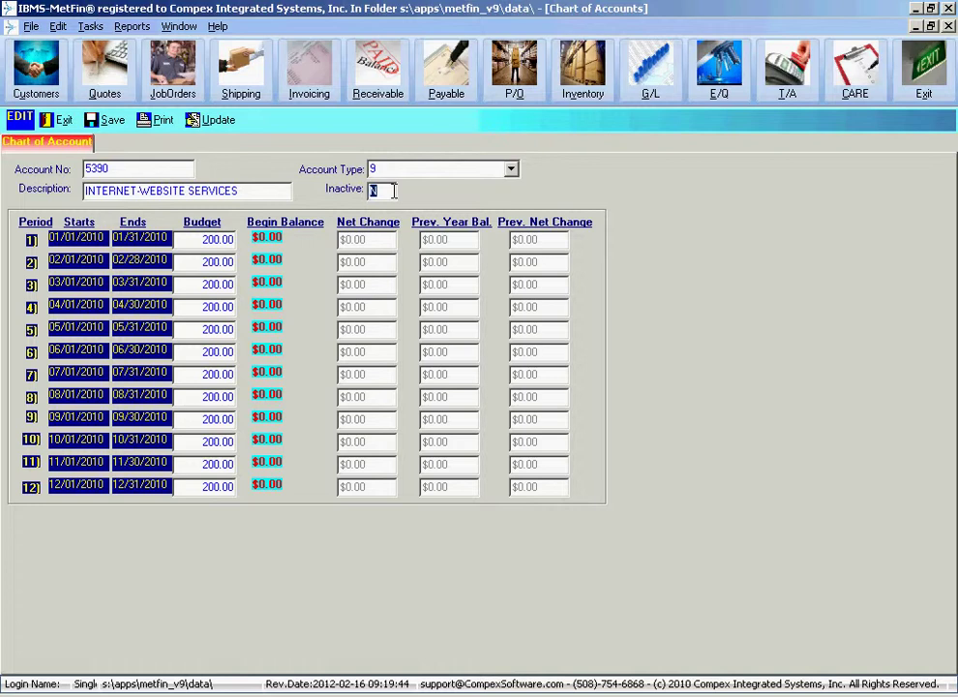
click(201, 240)
click(222, 262)
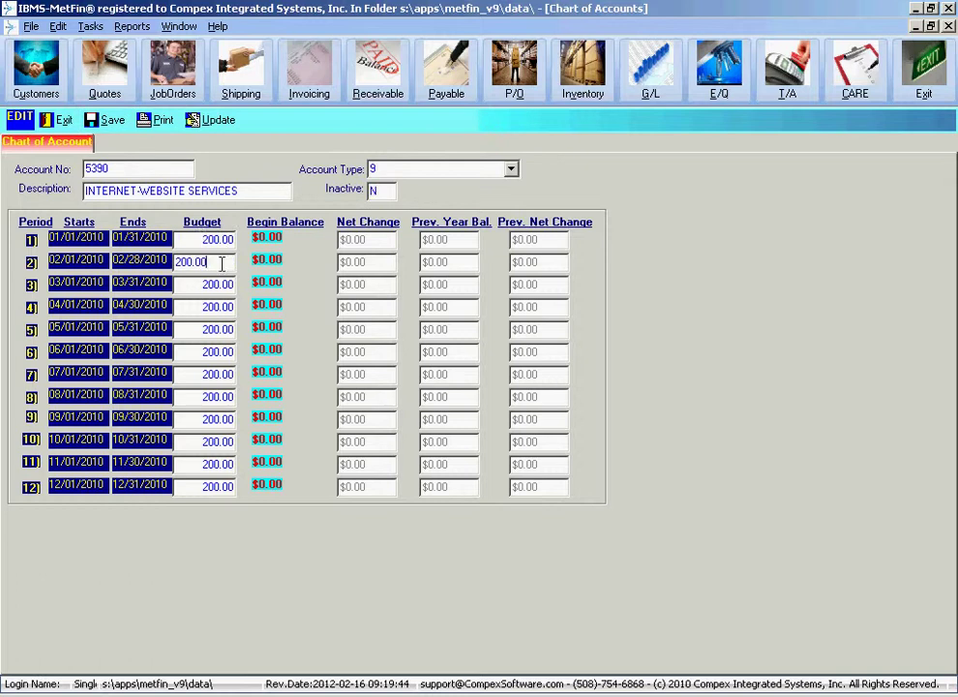
click(218, 284)
click(218, 308)
click(217, 330)
click(217, 352)
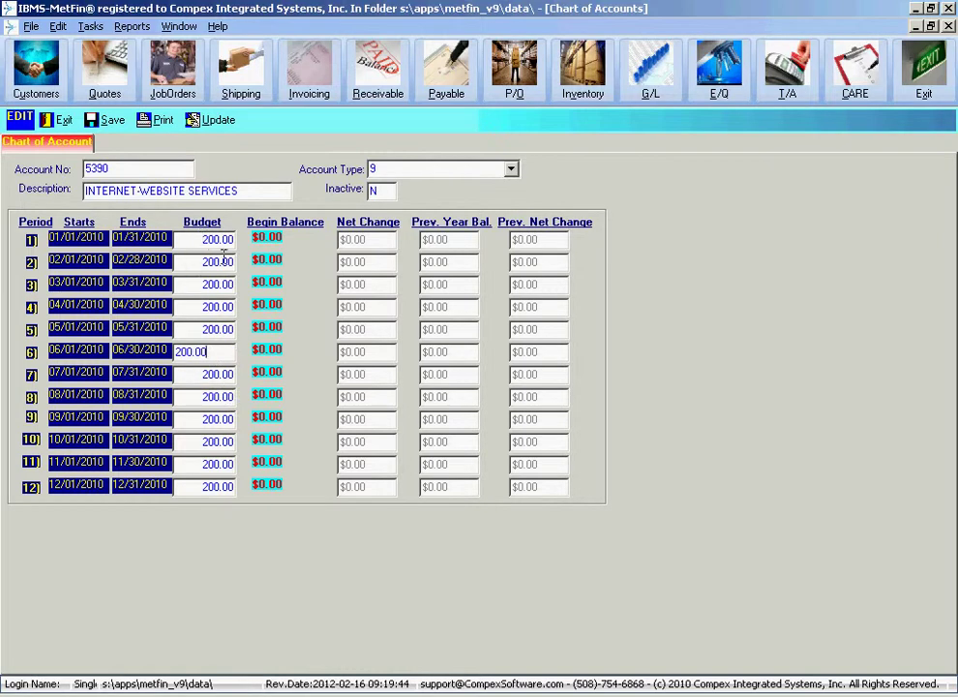
- Save the INTERNET-WEBSITE SERVICES account record and return to the chart of accounts list
click(115, 127)
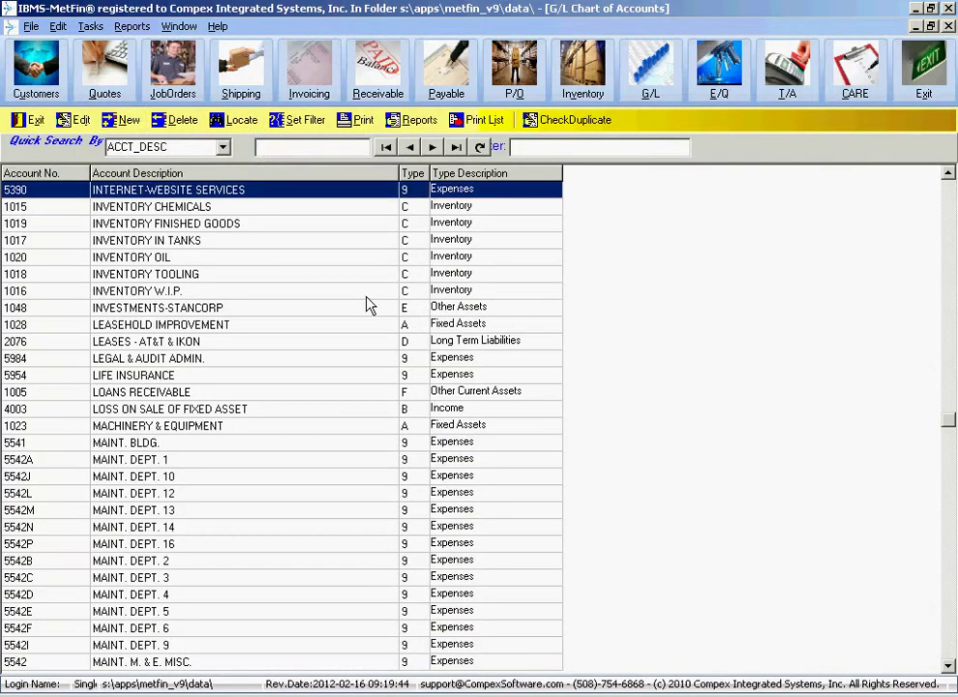
click(224, 258)
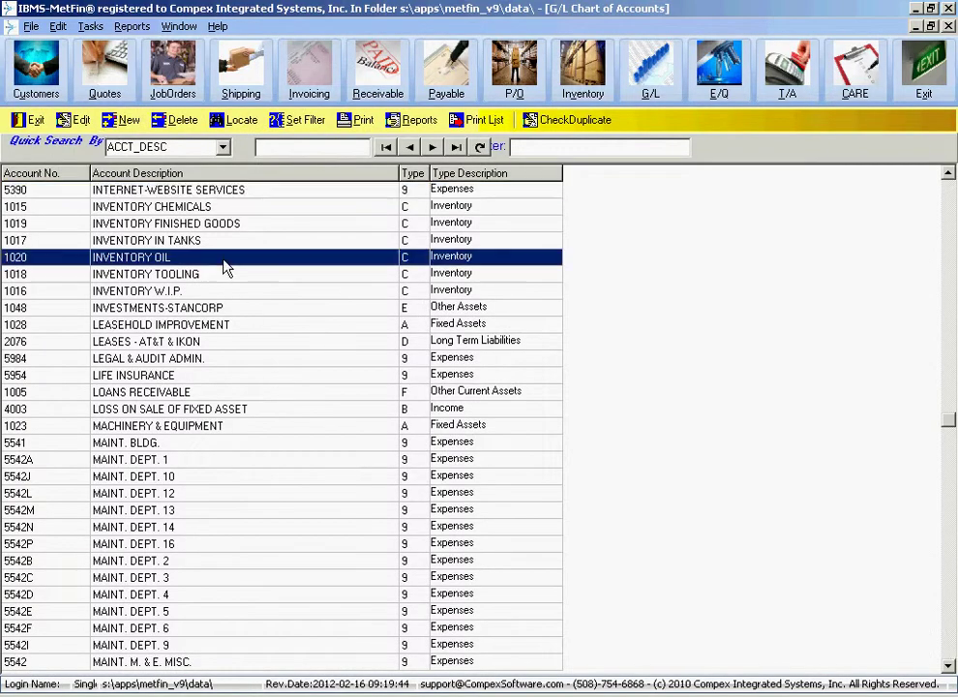
click(245, 240)
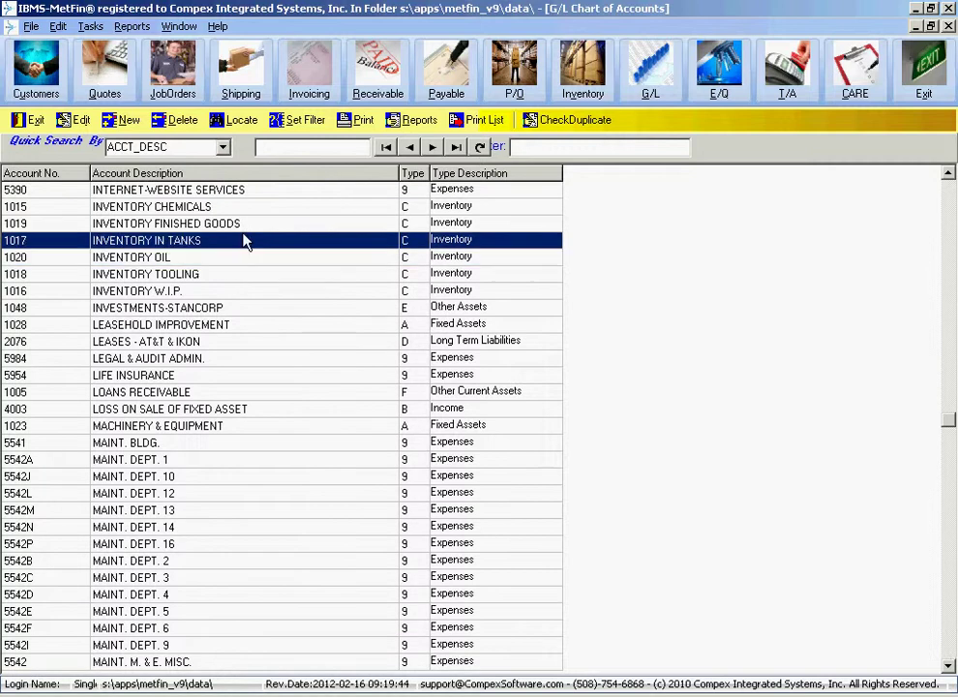
- Filter the chart of accounts to records whose ACCT_TYPE contains B and show the filtered list
click(307, 127)
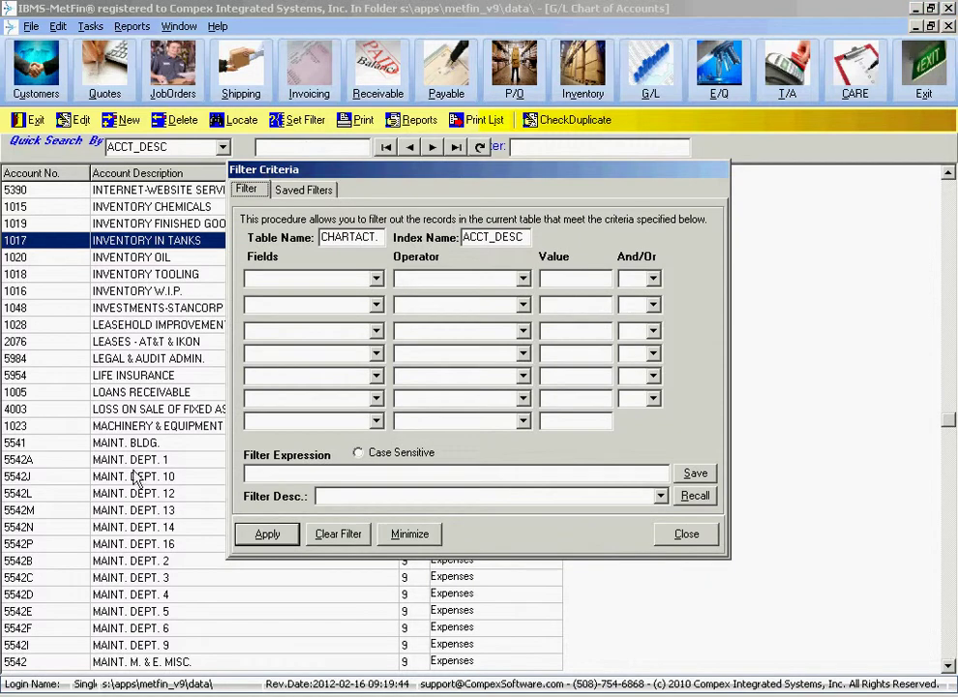
click(376, 279)
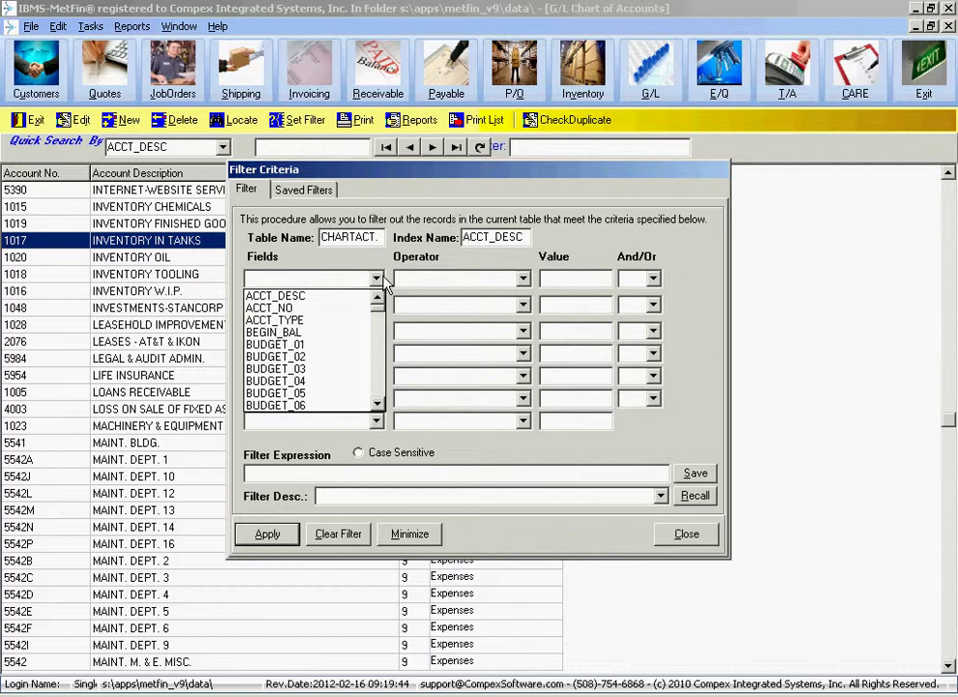
click(310, 327)
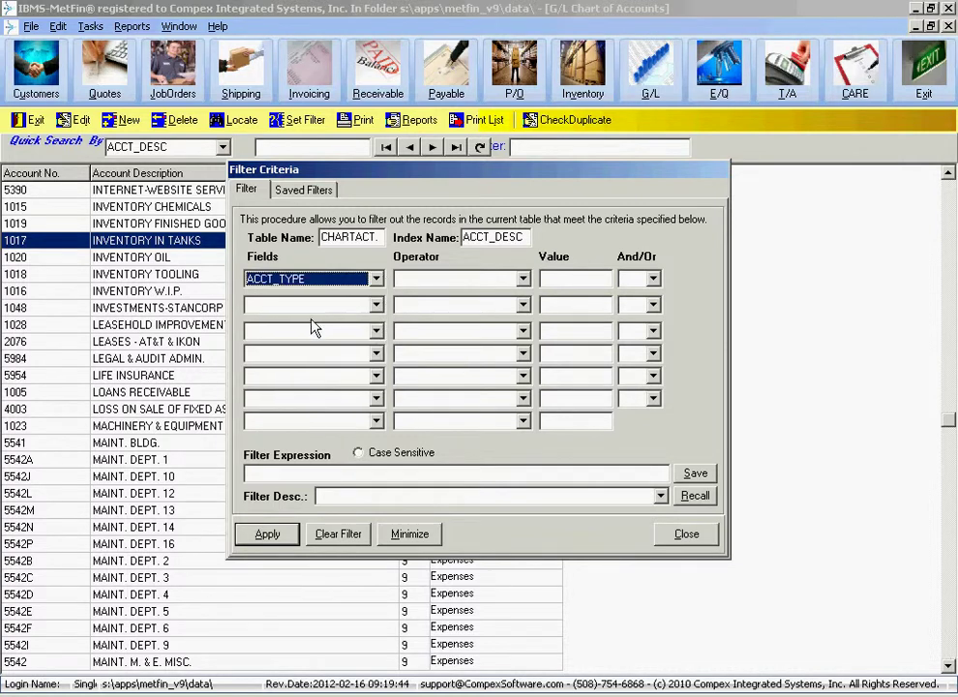
click(522, 279)
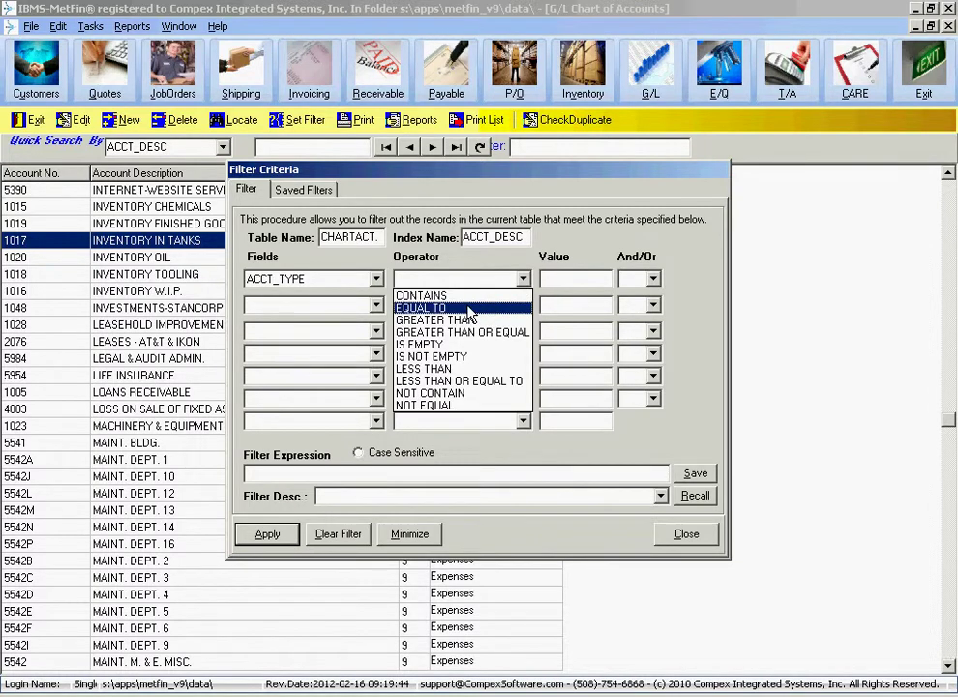
click(466, 296)
click(560, 280)
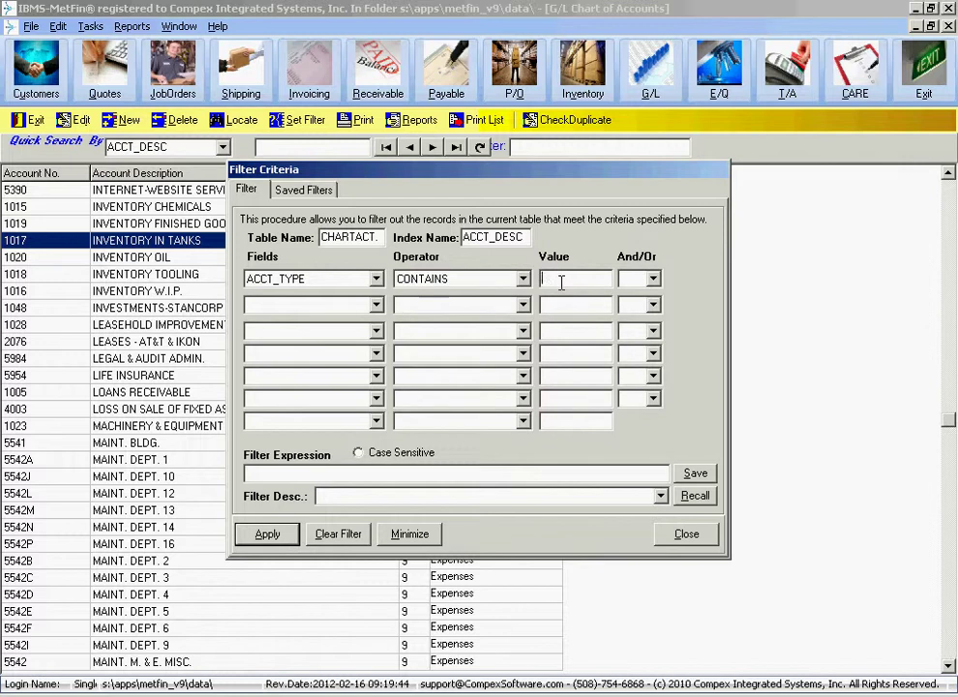
text(B)
click(267, 534)
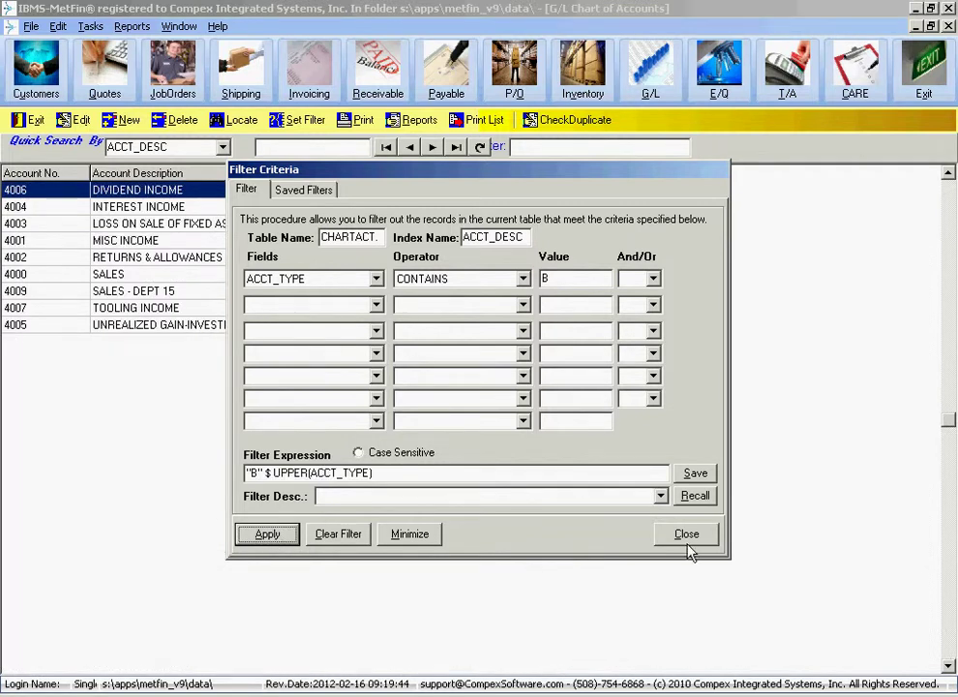
click(416, 535)
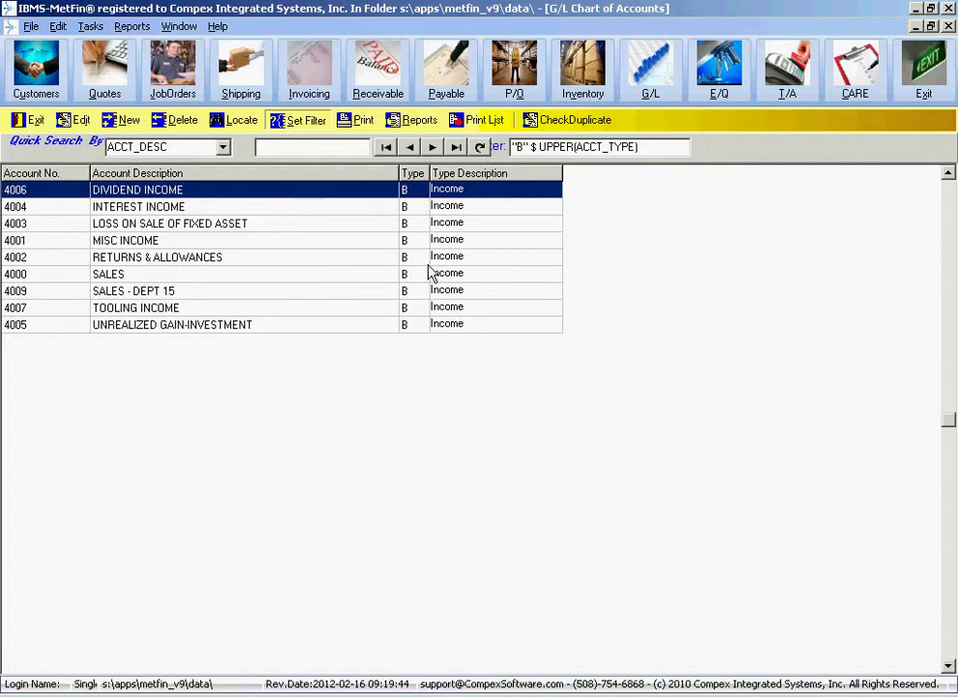
- Clear the account type filter and browse through the full chart of accounts
click(298, 122)
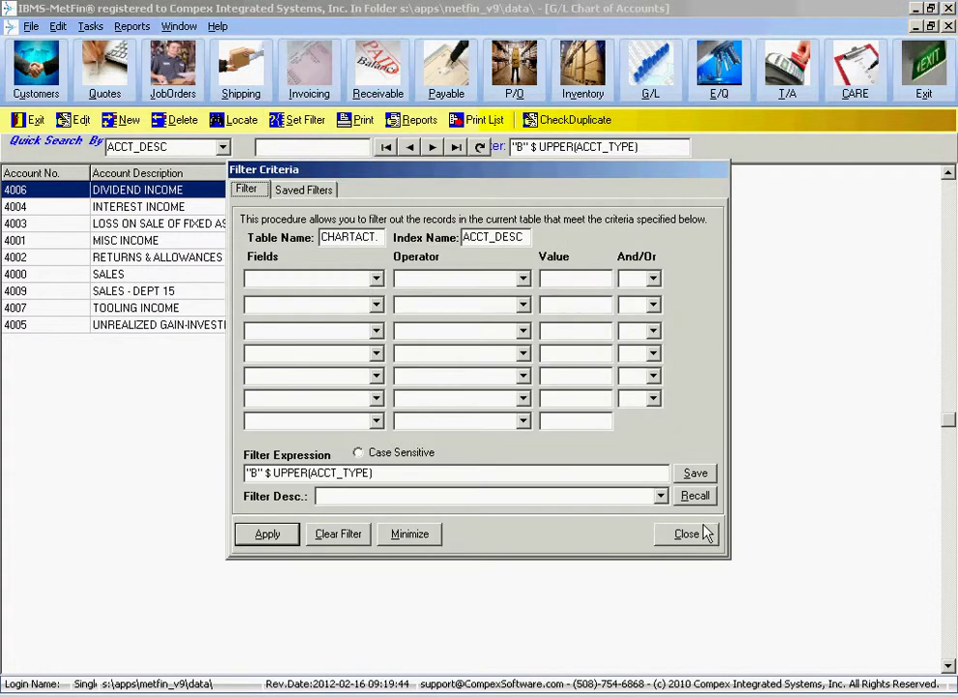
click(336, 545)
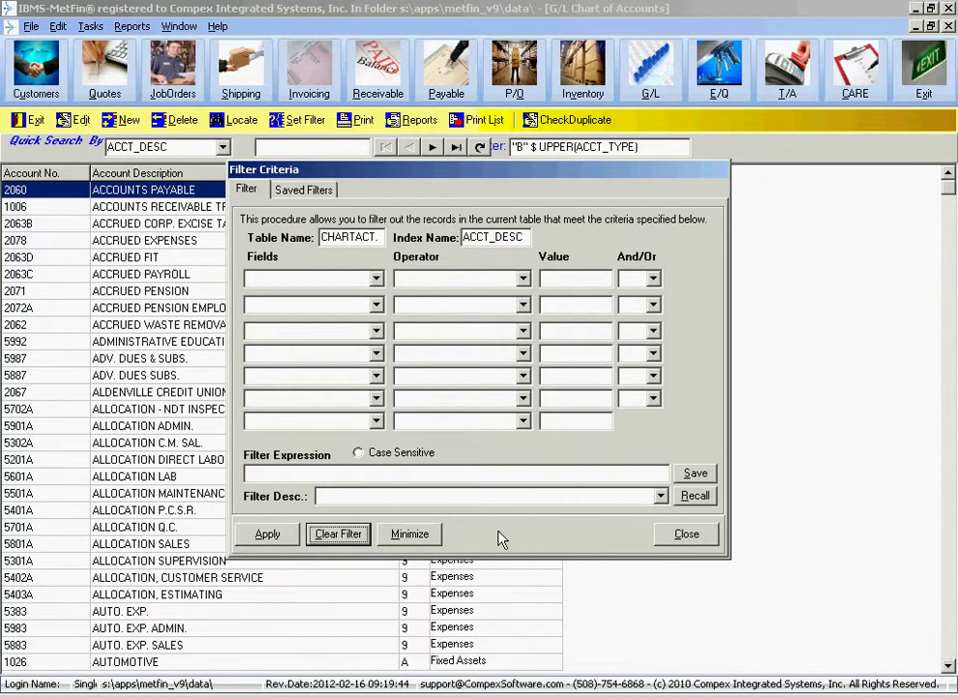
click(412, 540)
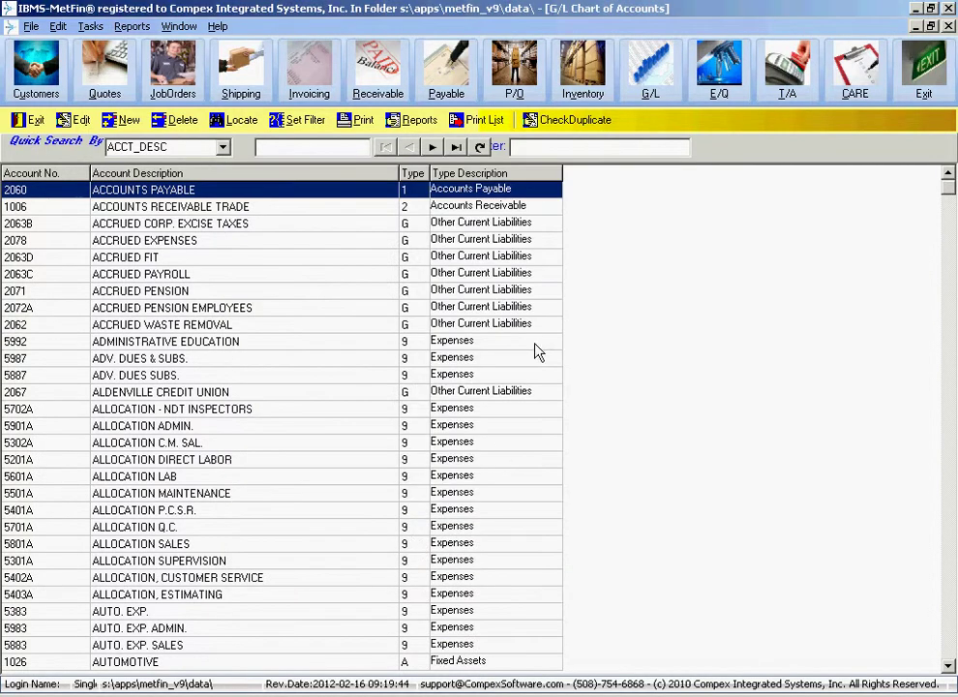
key(Down)
key(Down)
key(Down)
key(Down)
key(Down)
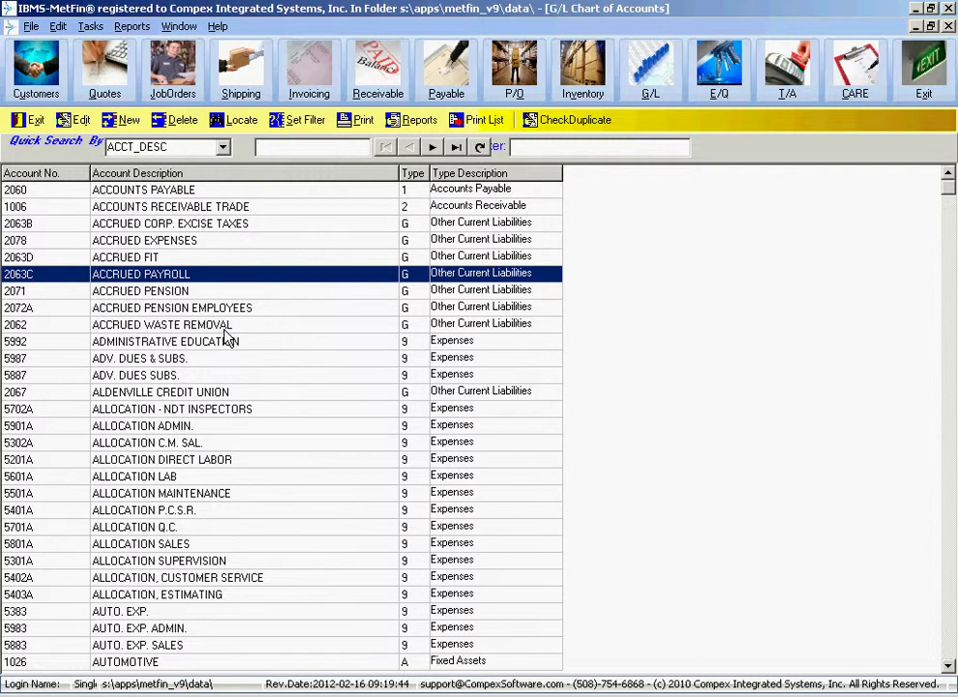
key(Page_Down)
key(Page_Down)
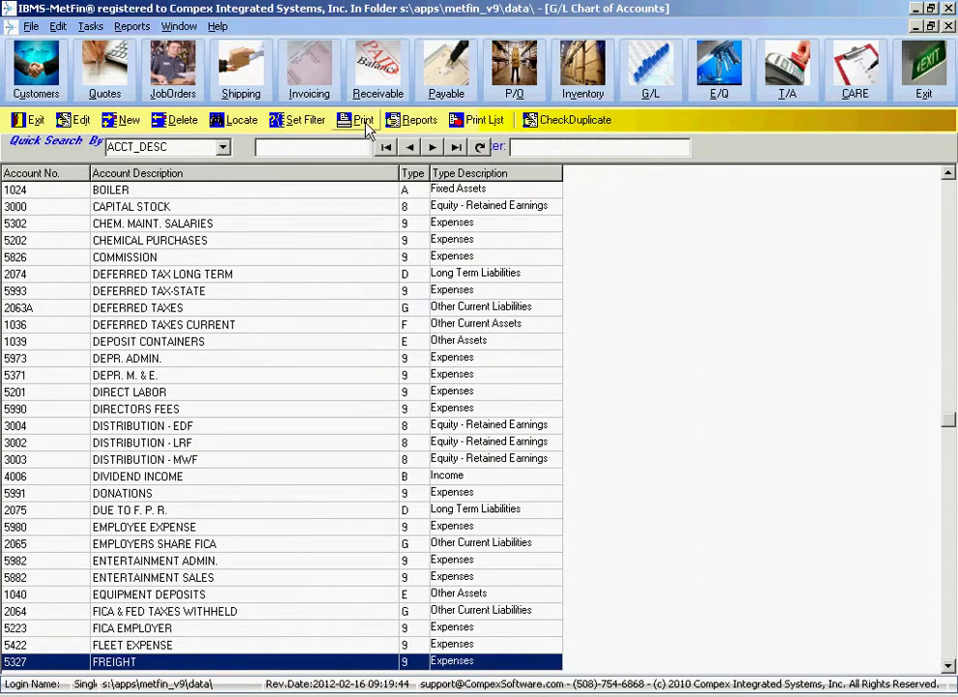
- Preview the Chart of Accounts report sorted by account number, look through its first page, and close the report
click(366, 128)
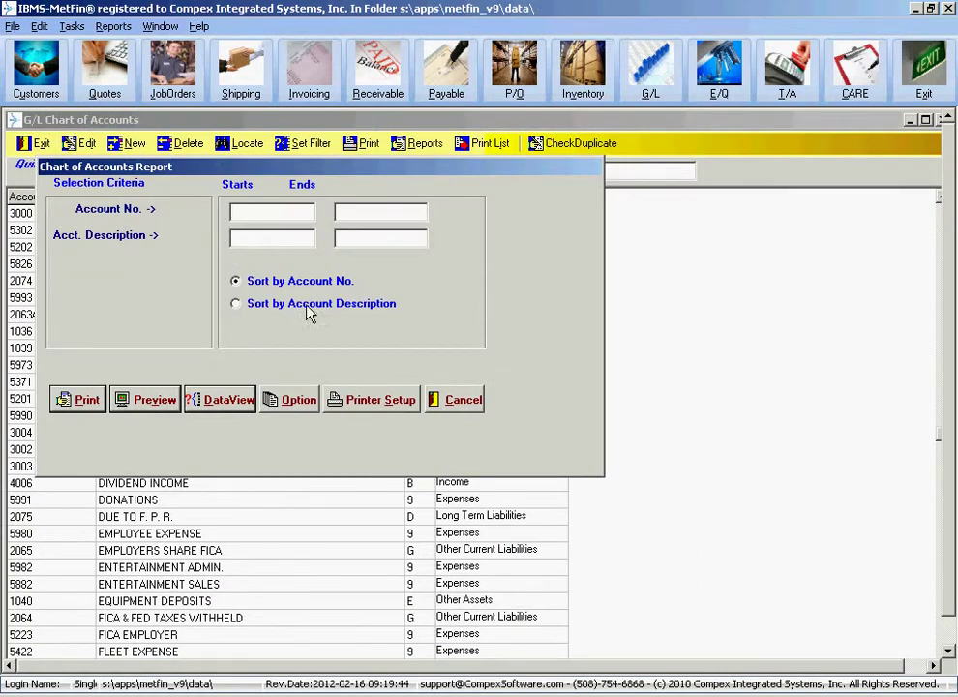
click(155, 399)
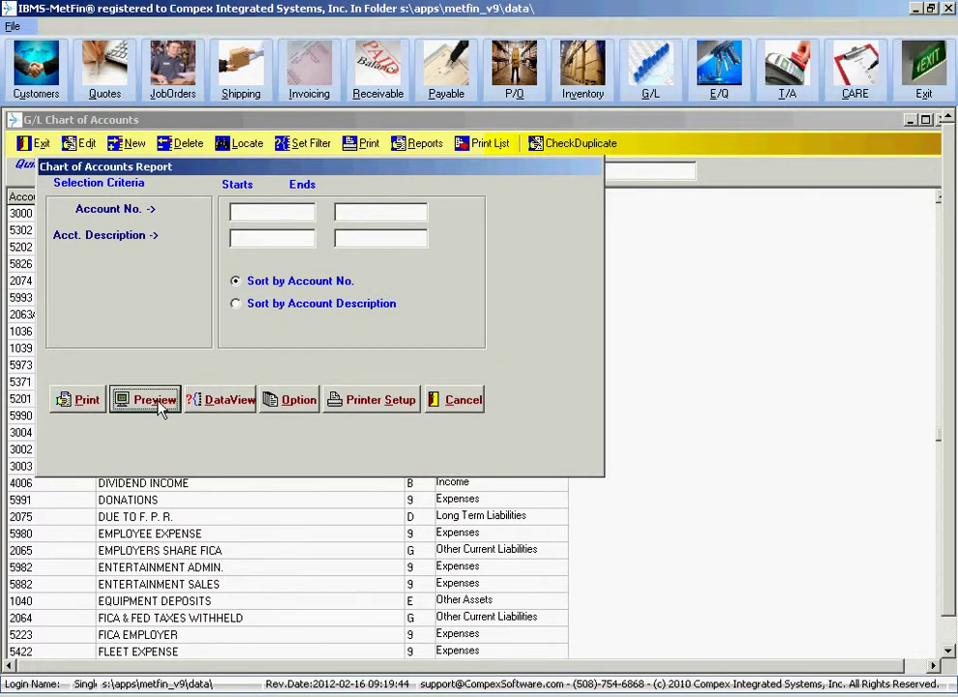
scroll(464, 394, down, 5)
scroll(465, 397, down, 3)
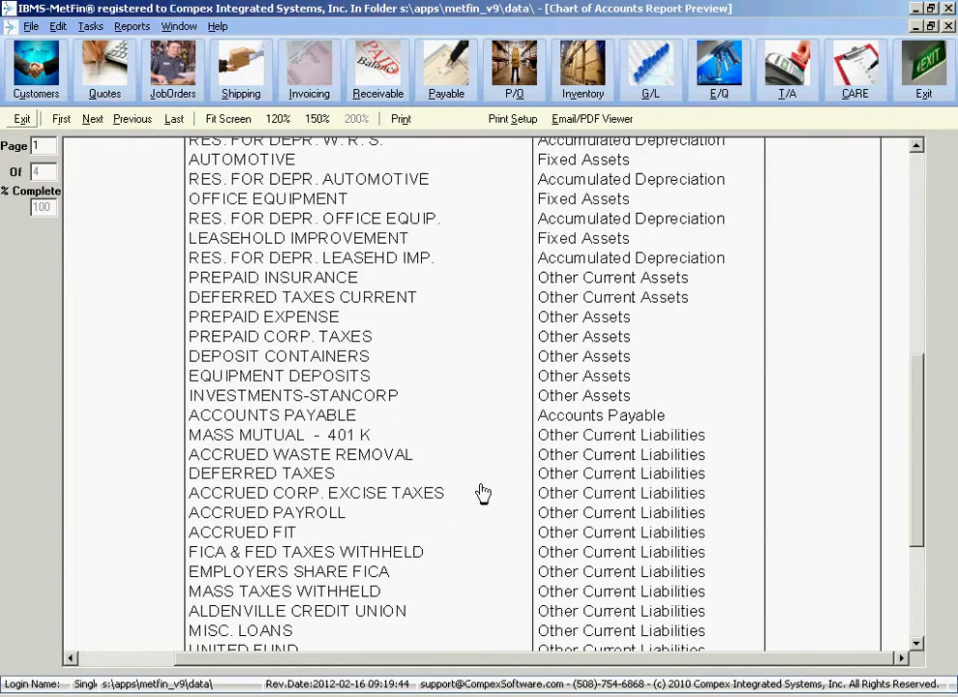
scroll(545, 485, up, 10)
scroll(581, 464, down, 2)
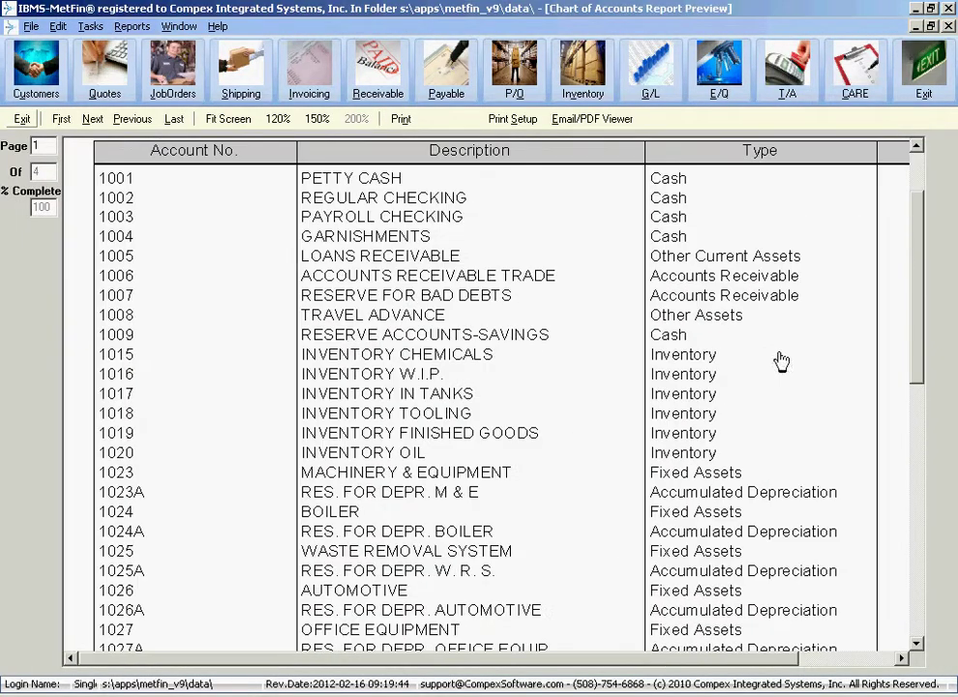
click(22, 119)
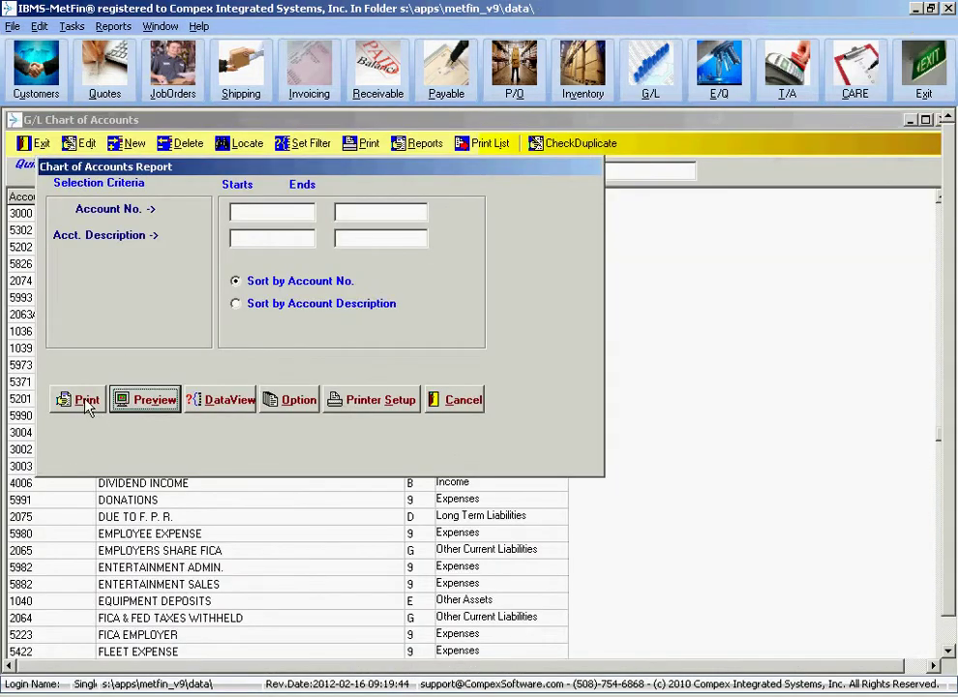
click(459, 403)
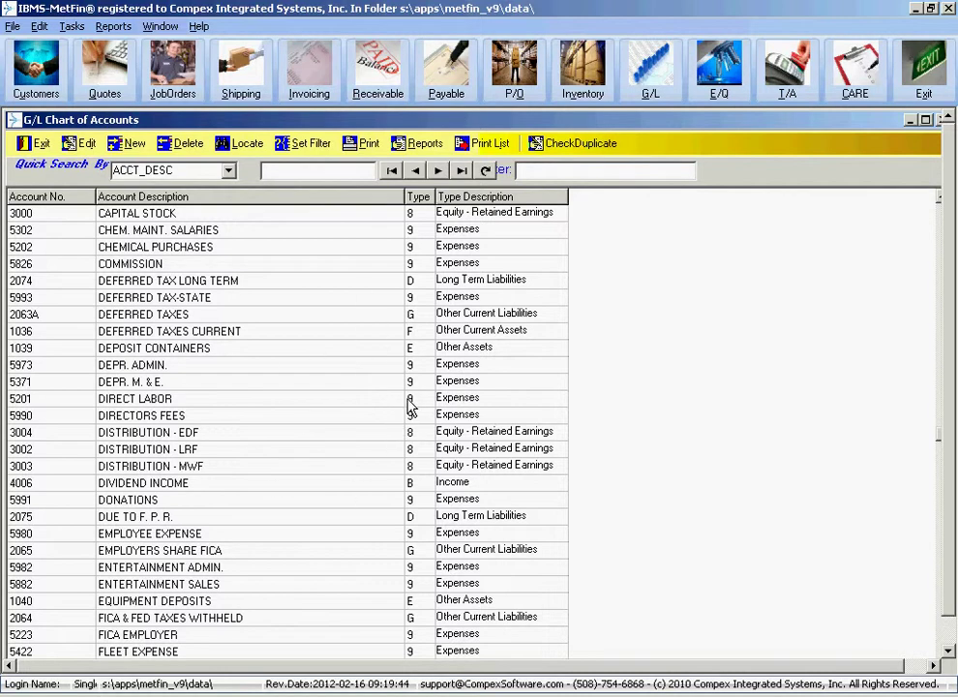
click(496, 145)
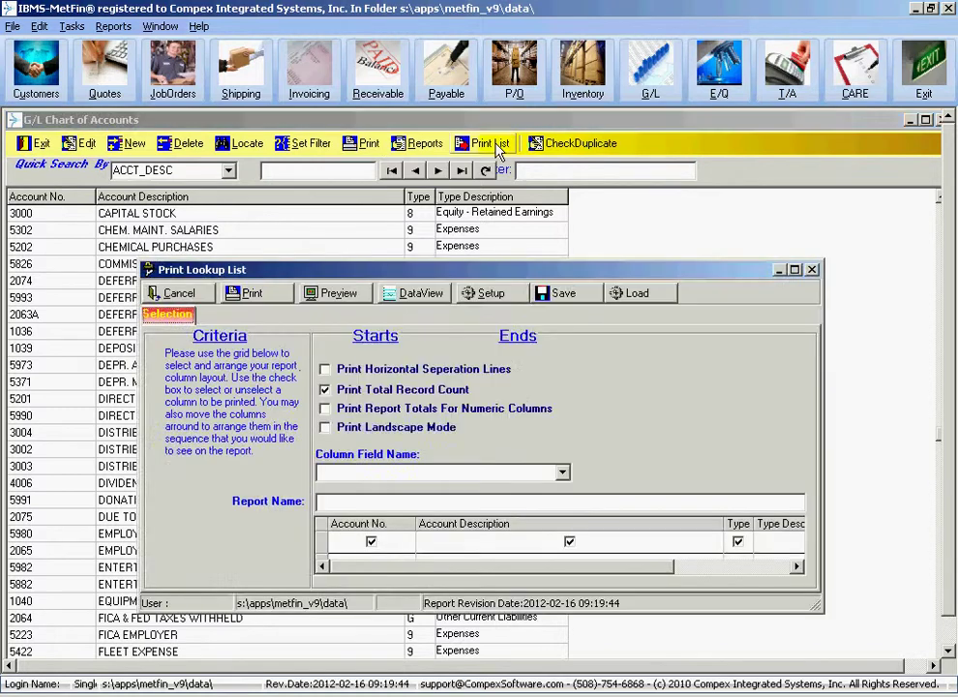
drag(343, 270, 334, 132)
click(166, 155)
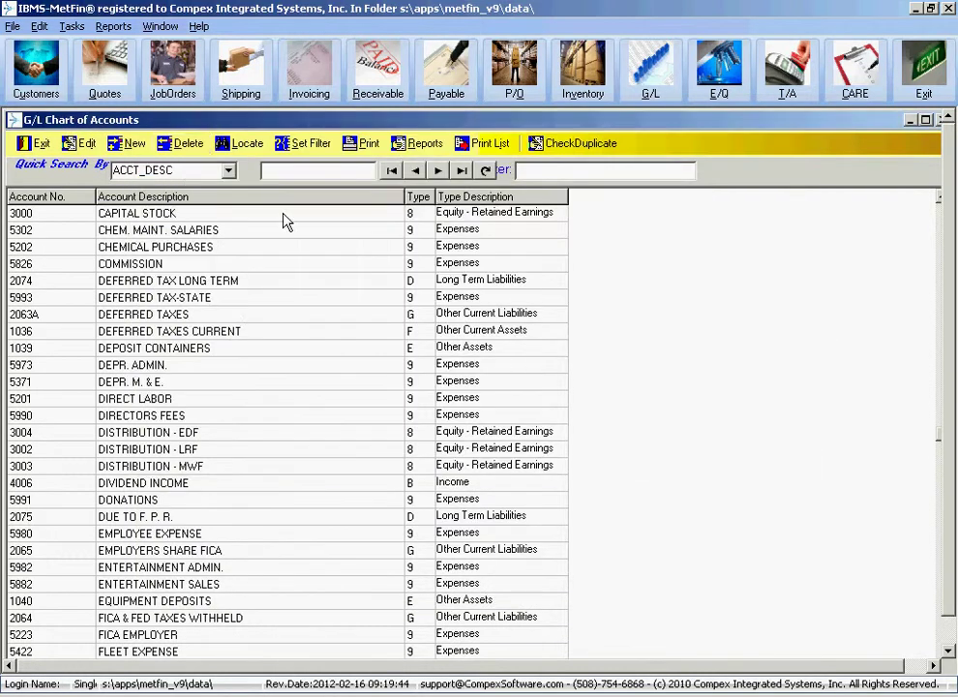
- Limit the accounts list to income accounts again with the filter condition ACCT_TYPE CONTAINS B
click(309, 145)
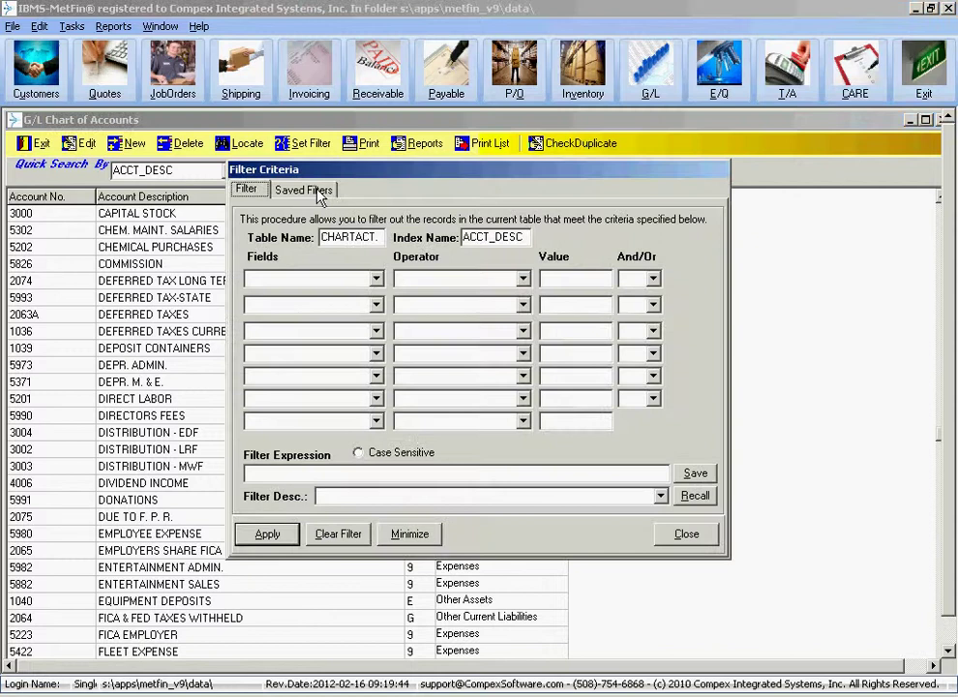
click(376, 279)
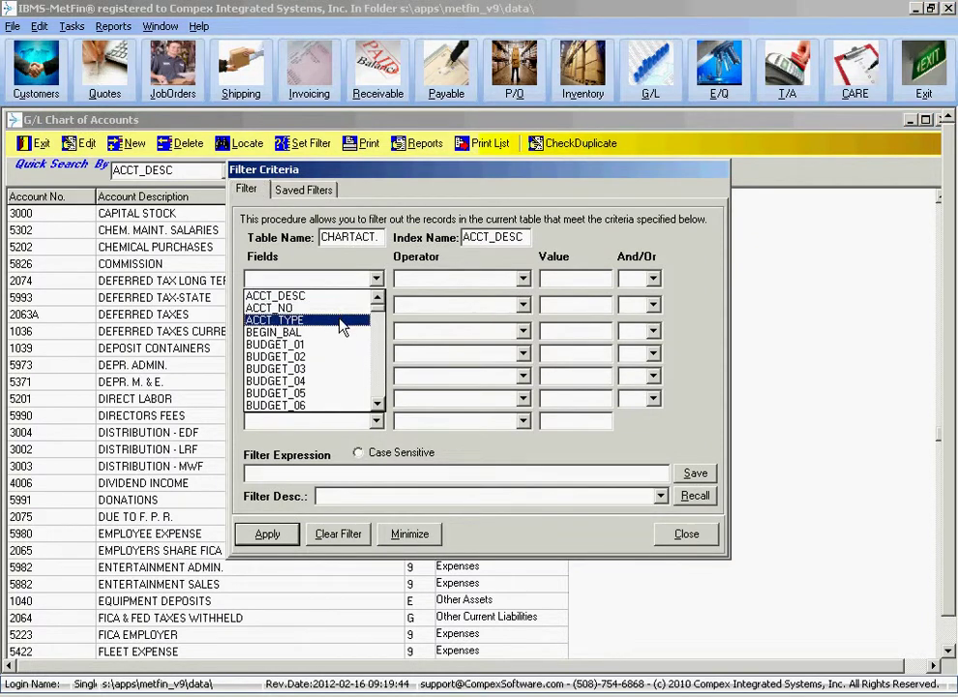
click(291, 320)
click(522, 278)
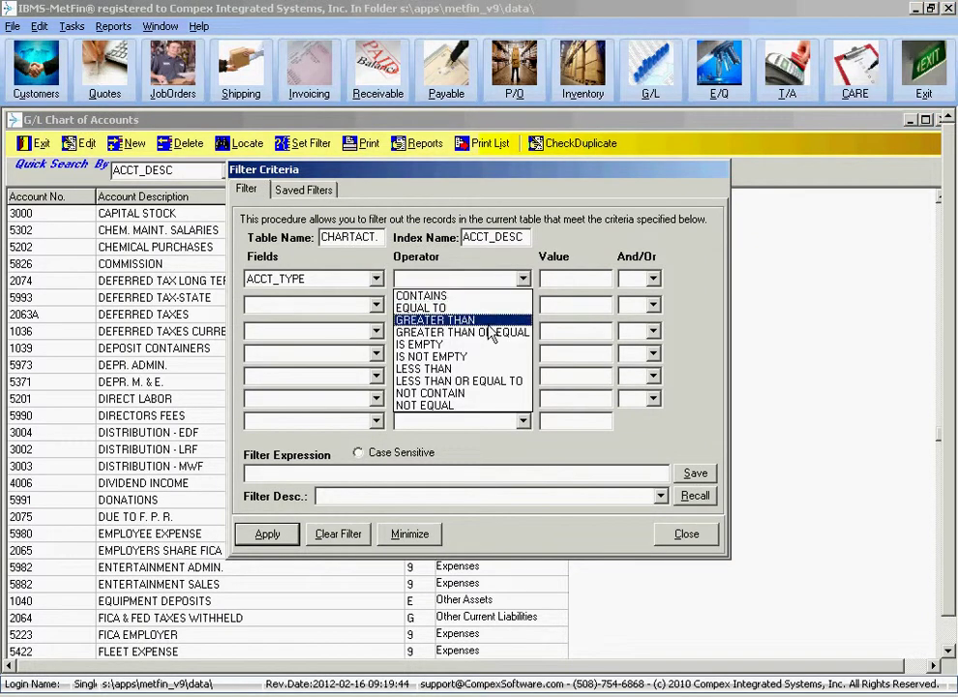
click(487, 298)
click(564, 279)
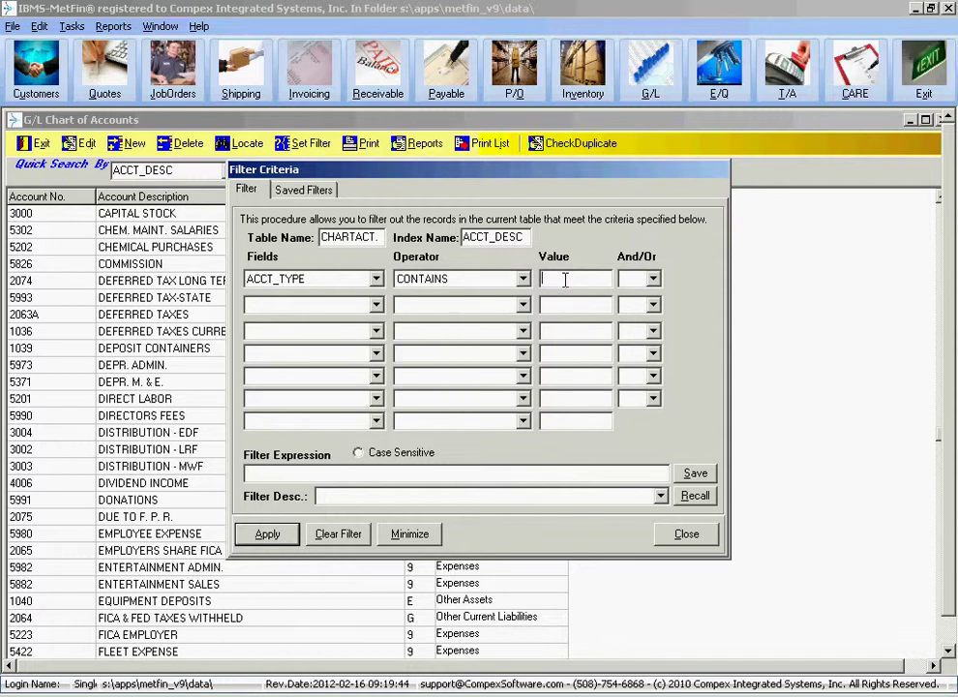
click(271, 538)
click(410, 534)
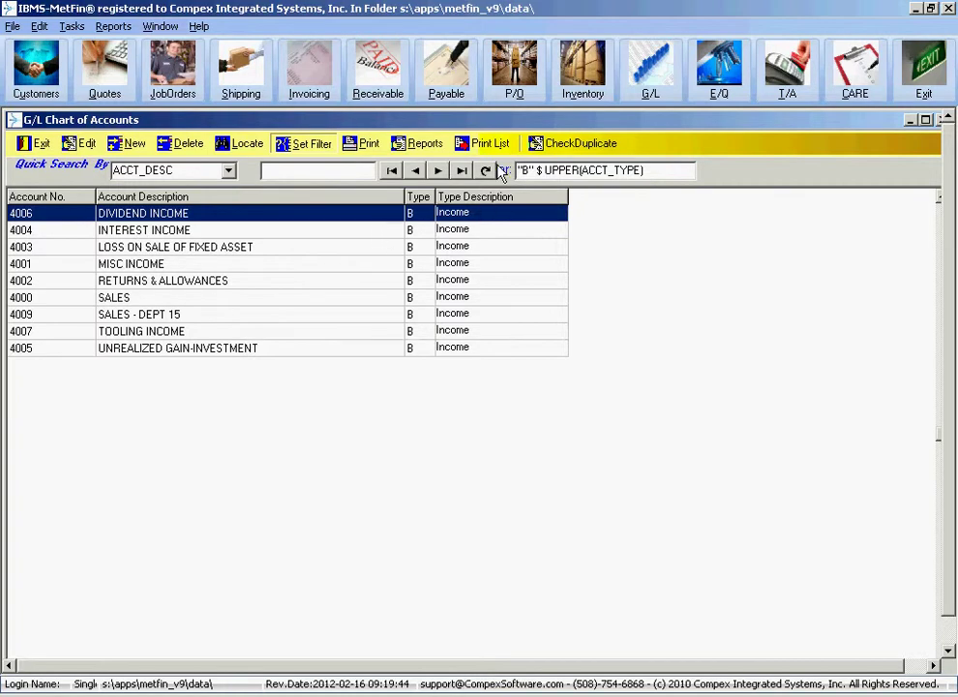
- Preview the printable lookup list of the filtered income accounts, then close the preview
click(484, 145)
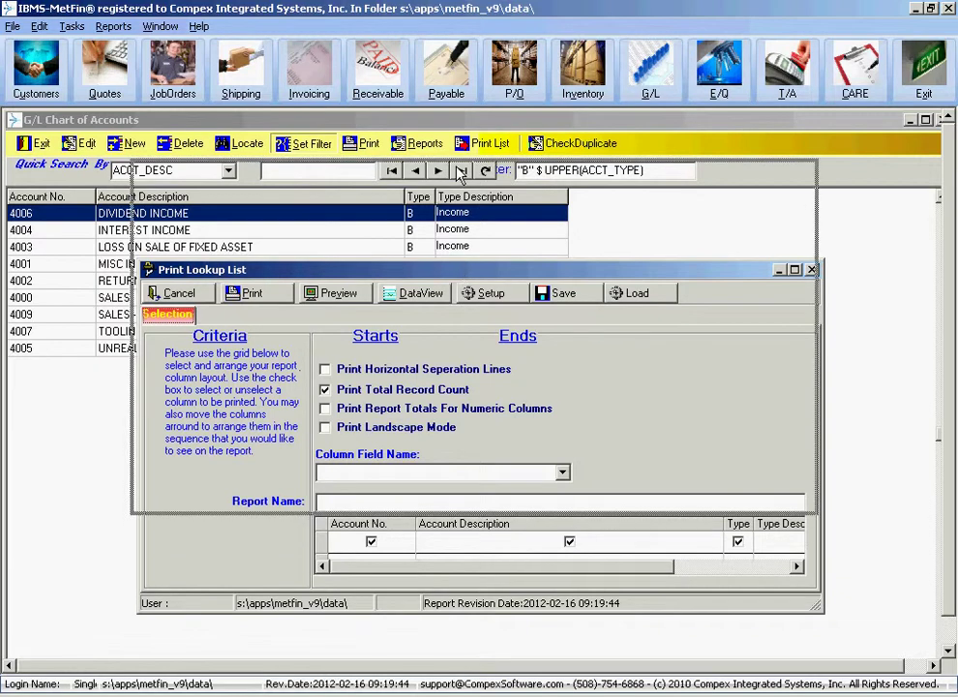
click(338, 292)
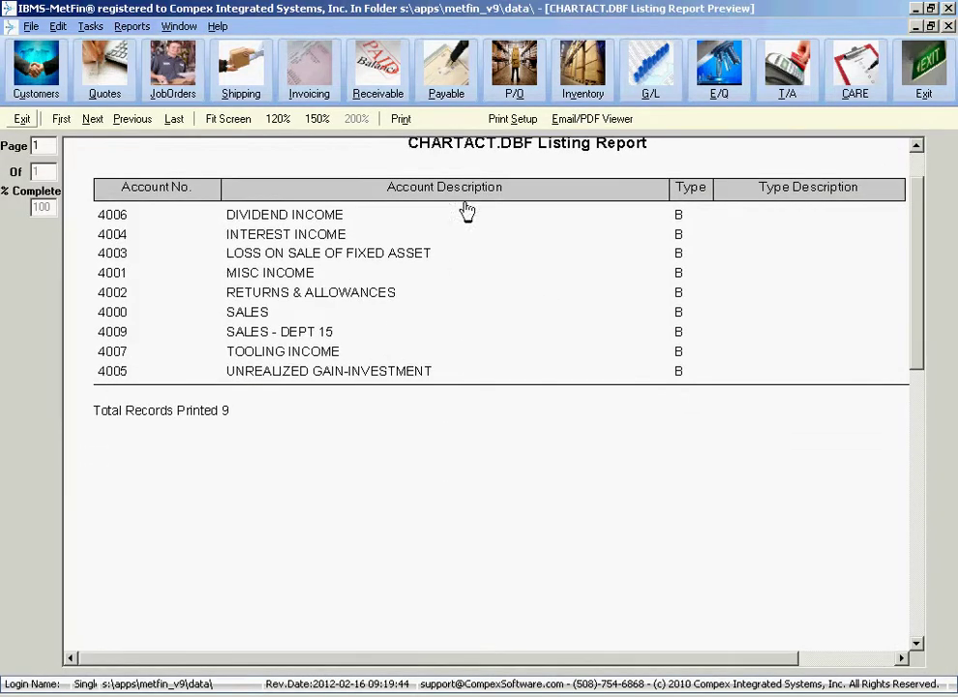
scroll(527, 367, up, 1)
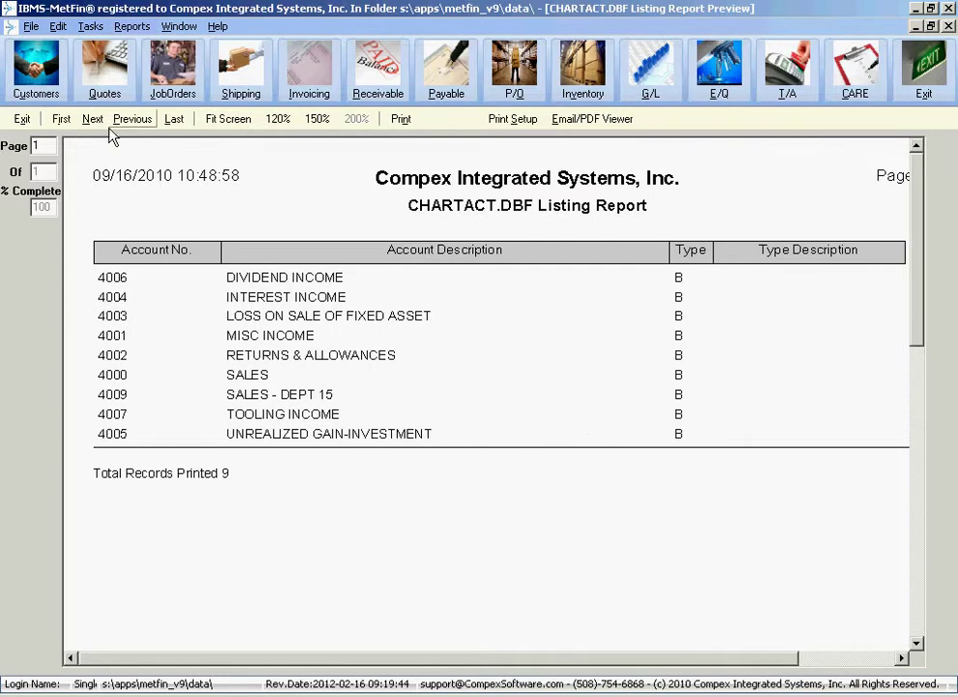
click(19, 118)
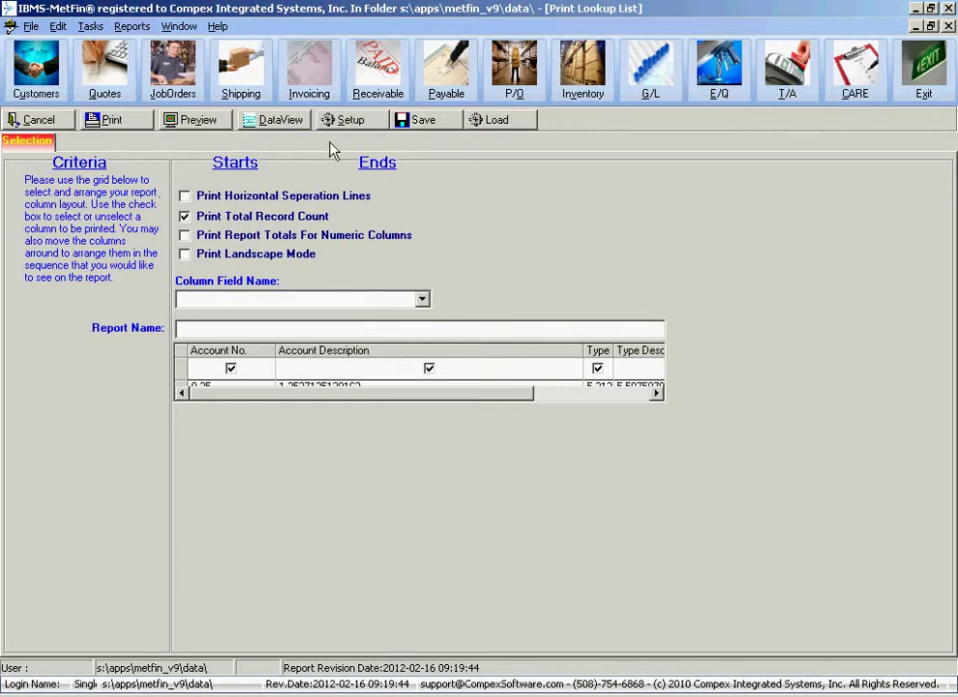
- Check the SALES - DEPT 15 budgets in the data view of the filtered income accounts, and export the data to an opened Excel worksheet
click(288, 124)
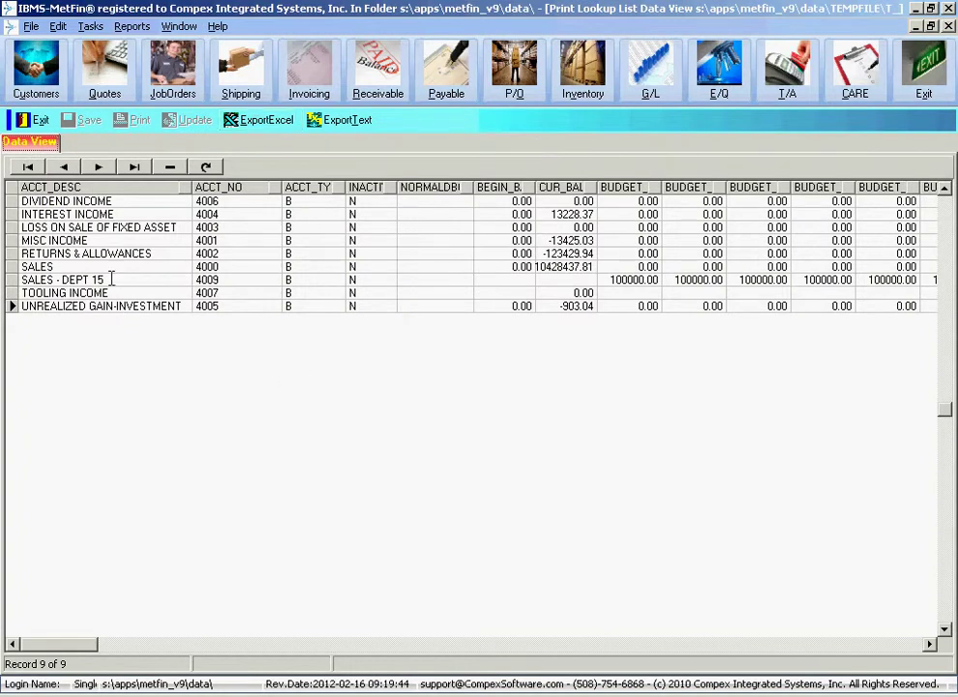
click(151, 283)
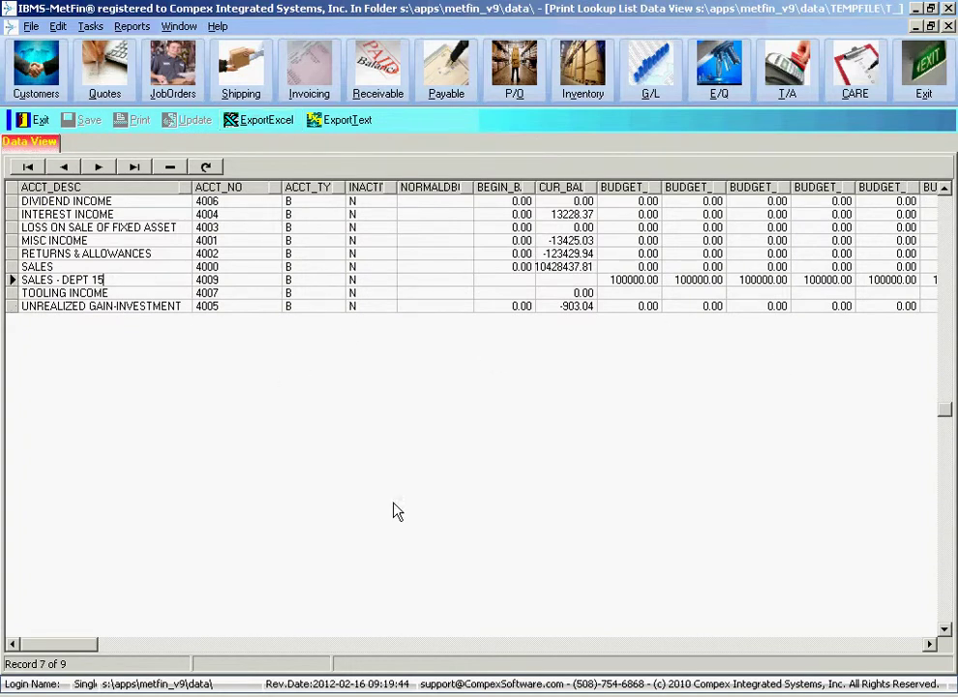
click(928, 644)
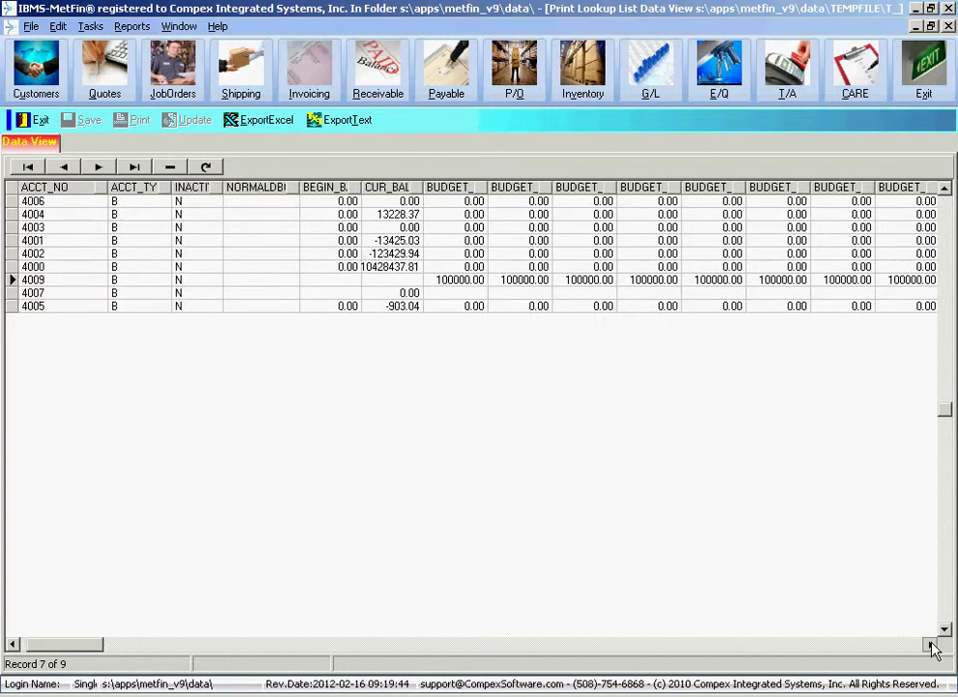
drag(118, 645, 70, 645)
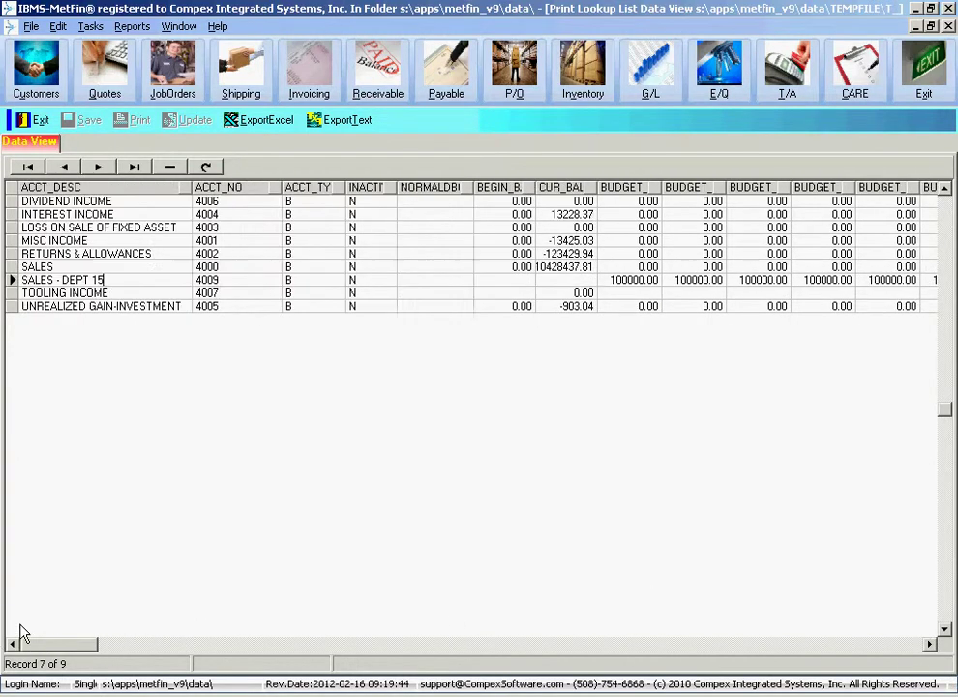
click(271, 128)
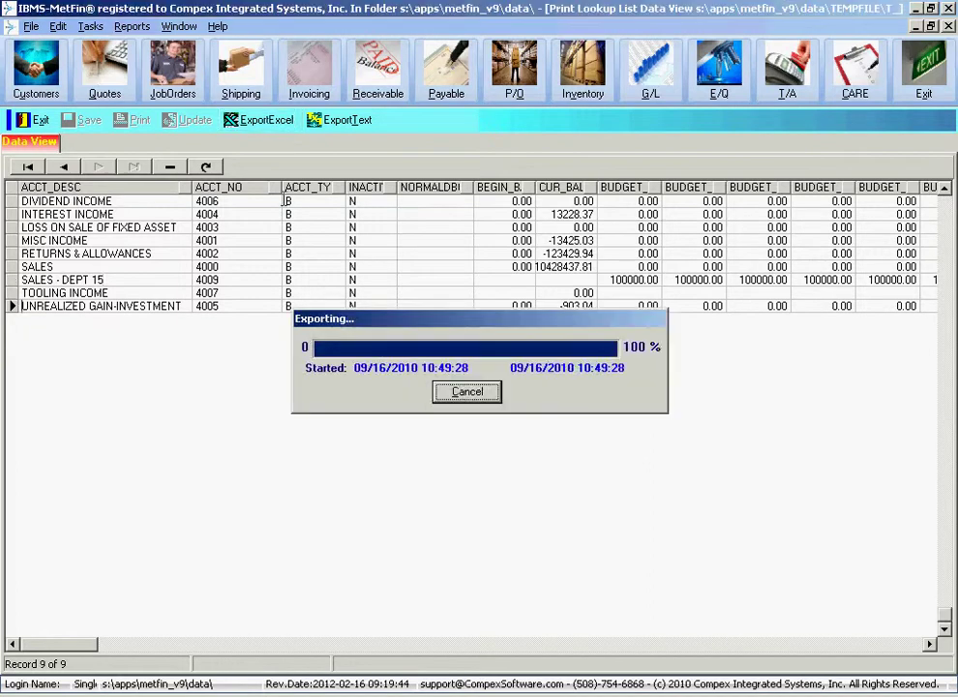
click(447, 392)
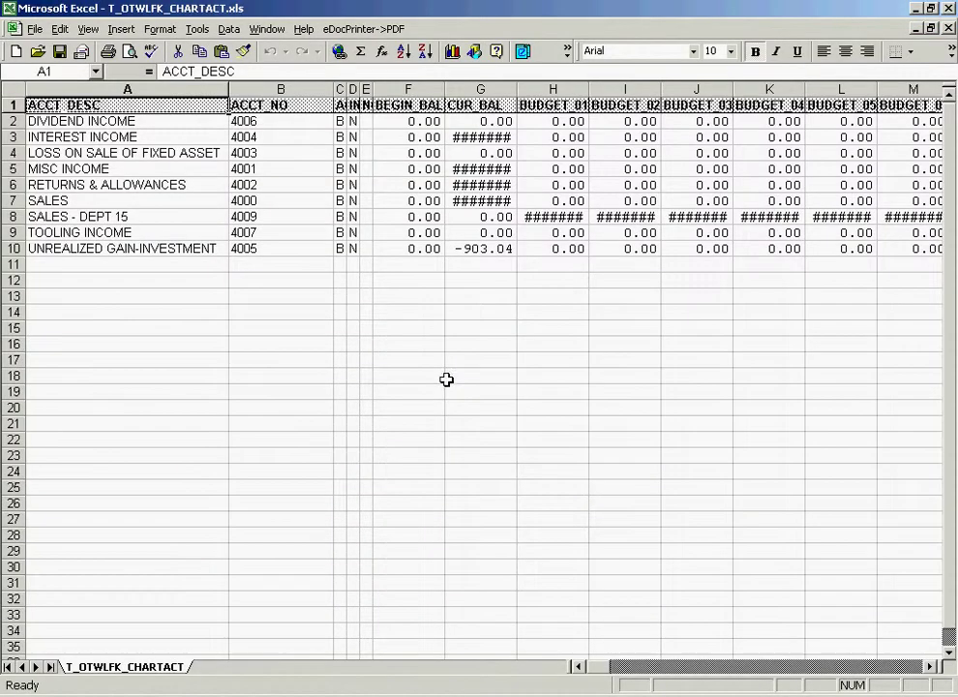
- Widen the ACCT_TYPE, INACTIVE, NORMALDB and CUR_BAL columns of the exported income accounts worksheet so their contents can be read
drag(372, 90, 426, 93)
drag(360, 89, 441, 94)
drag(346, 90, 424, 90)
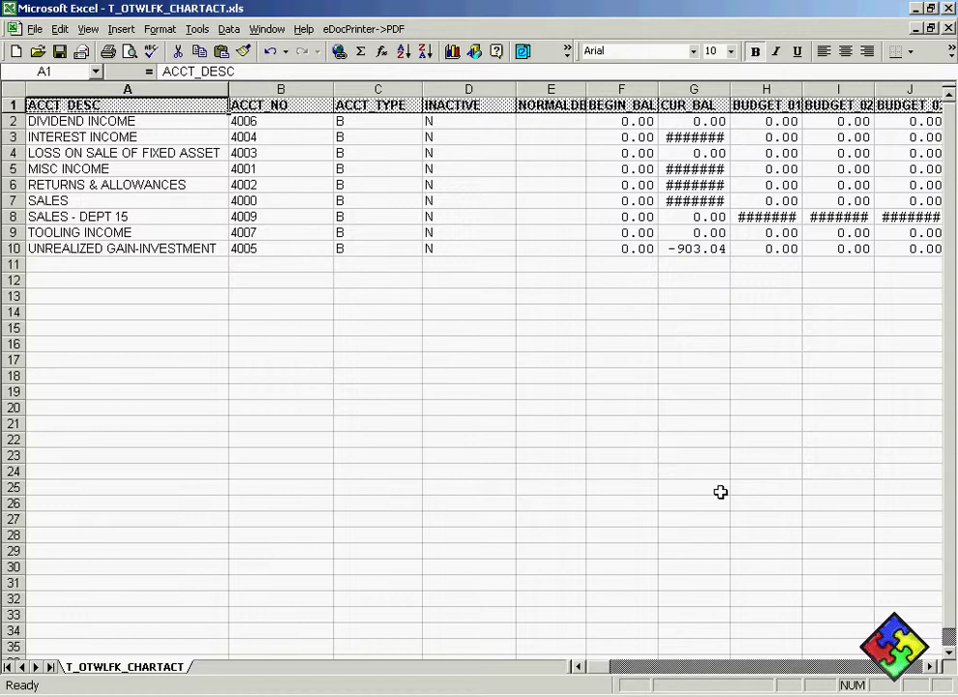
drag(516, 90, 447, 90)
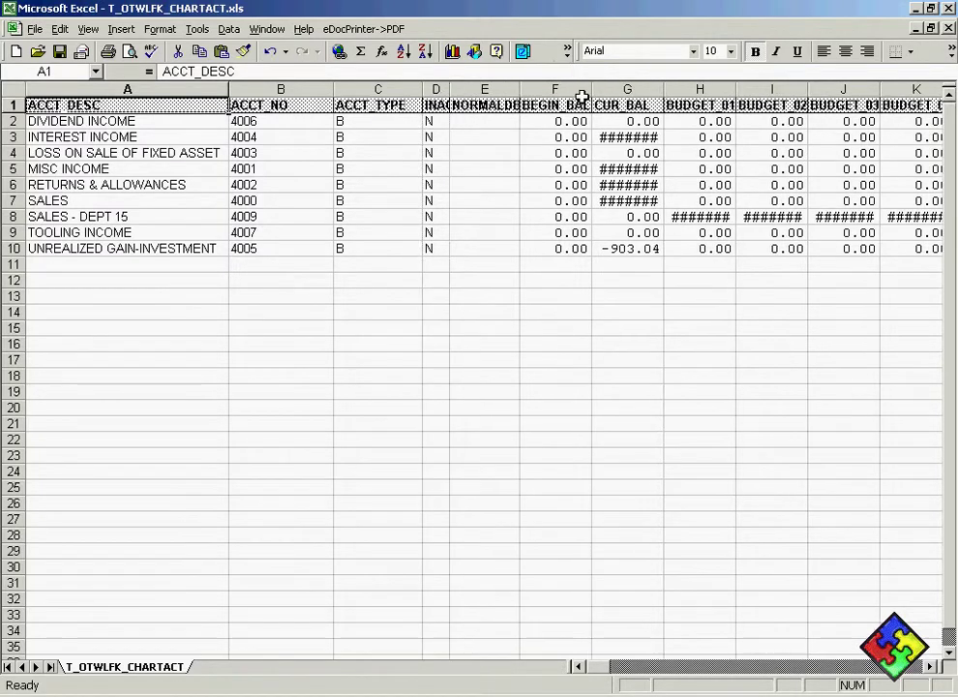
drag(667, 90, 746, 90)
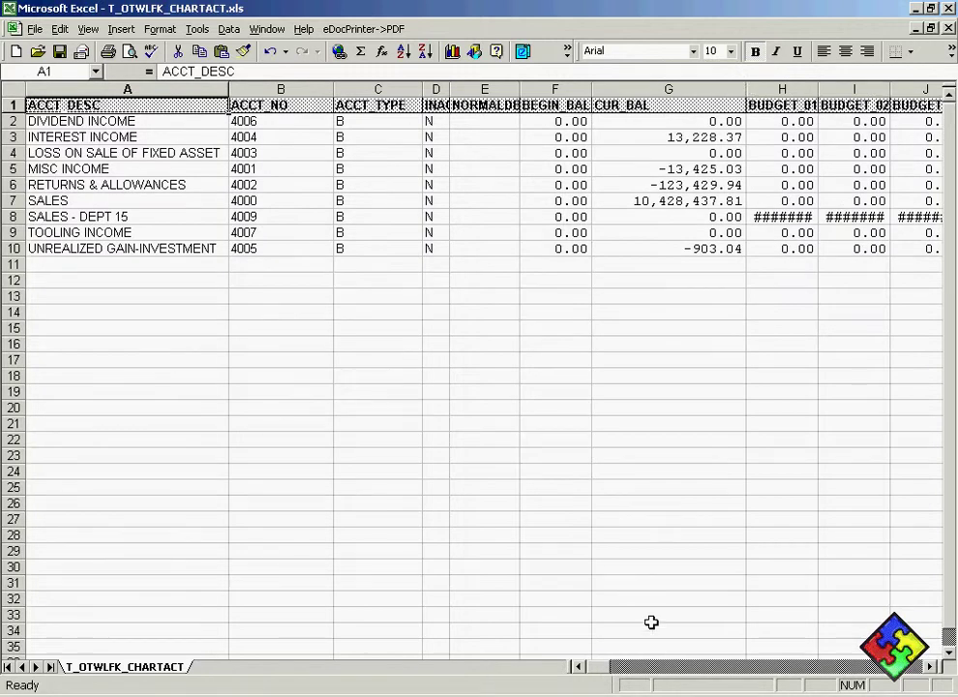
drag(603, 670, 604, 670)
- Close Excel without saving the worksheet changes, and leave the data view and print list to return to the Chart of Accounts
click(944, 7)
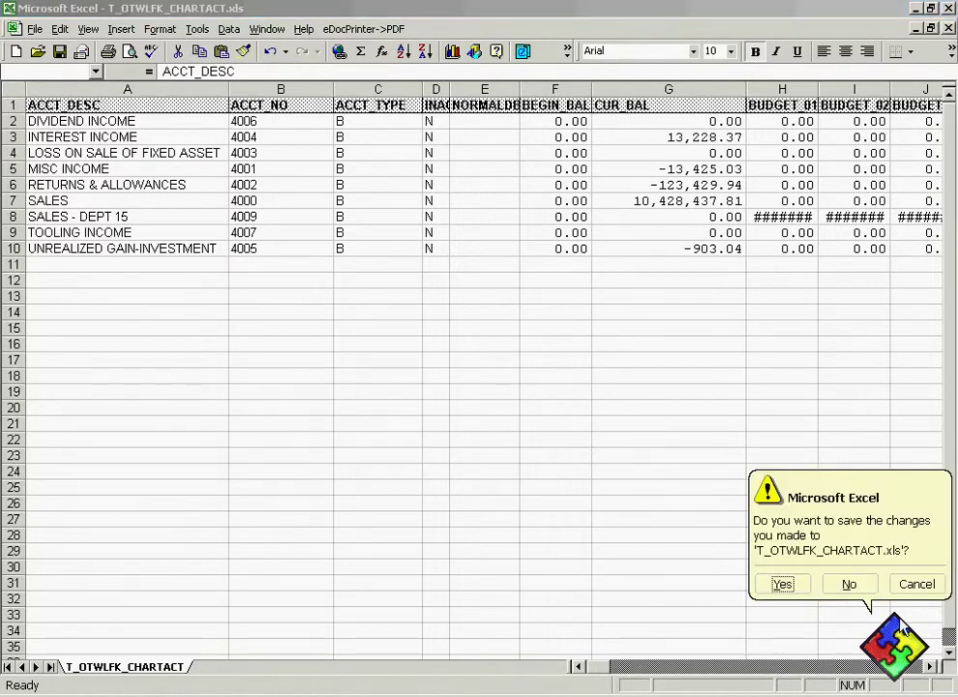
click(849, 583)
click(948, 8)
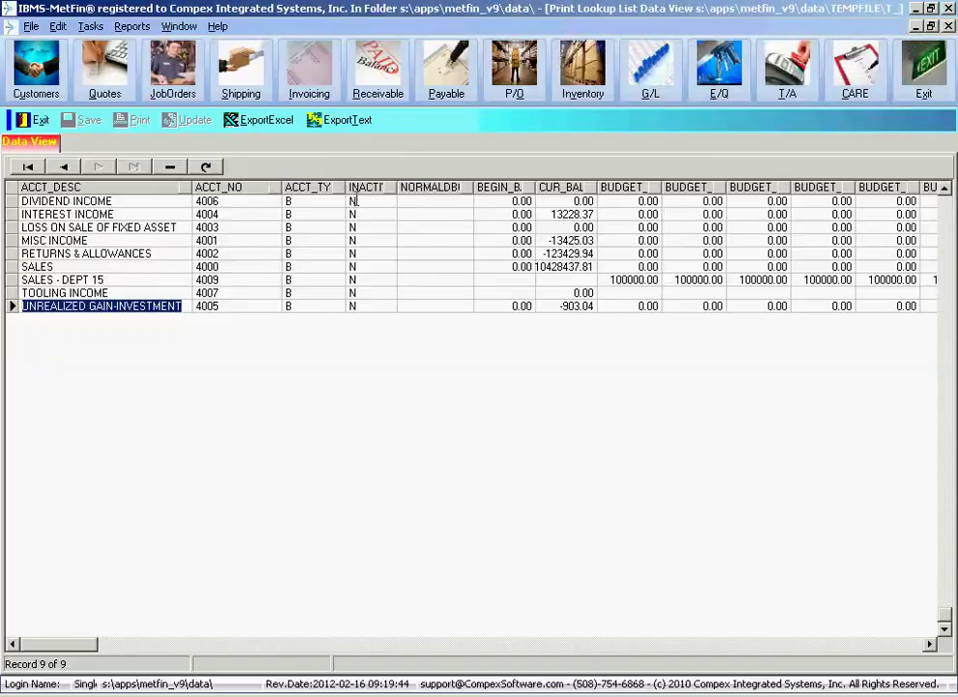
click(33, 121)
click(33, 121)
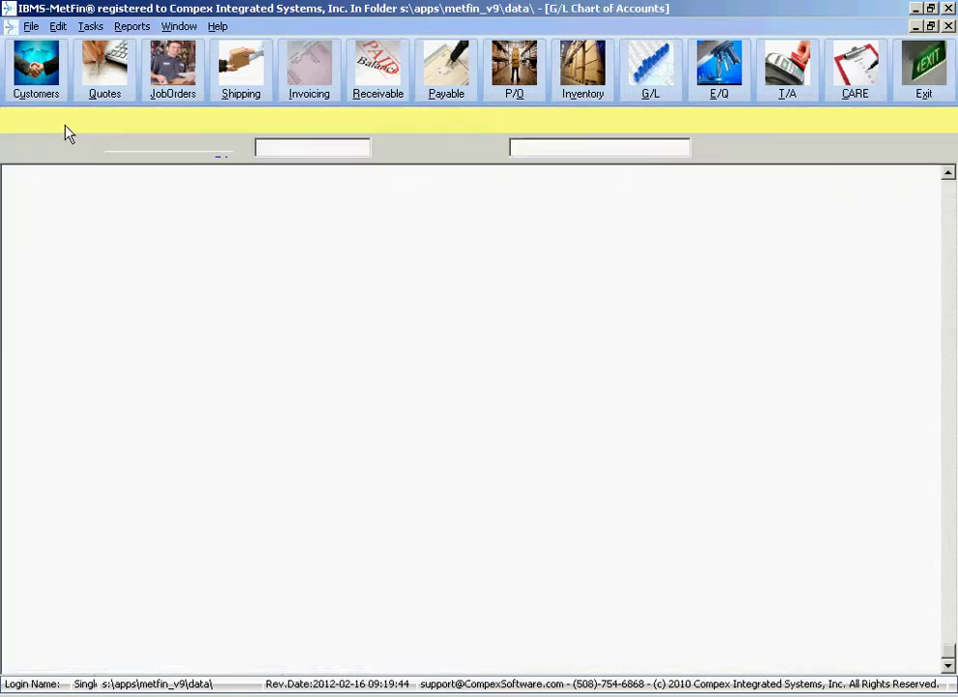
- Clear the account type filter from the Chart of Accounts and close the filter criteria
click(293, 124)
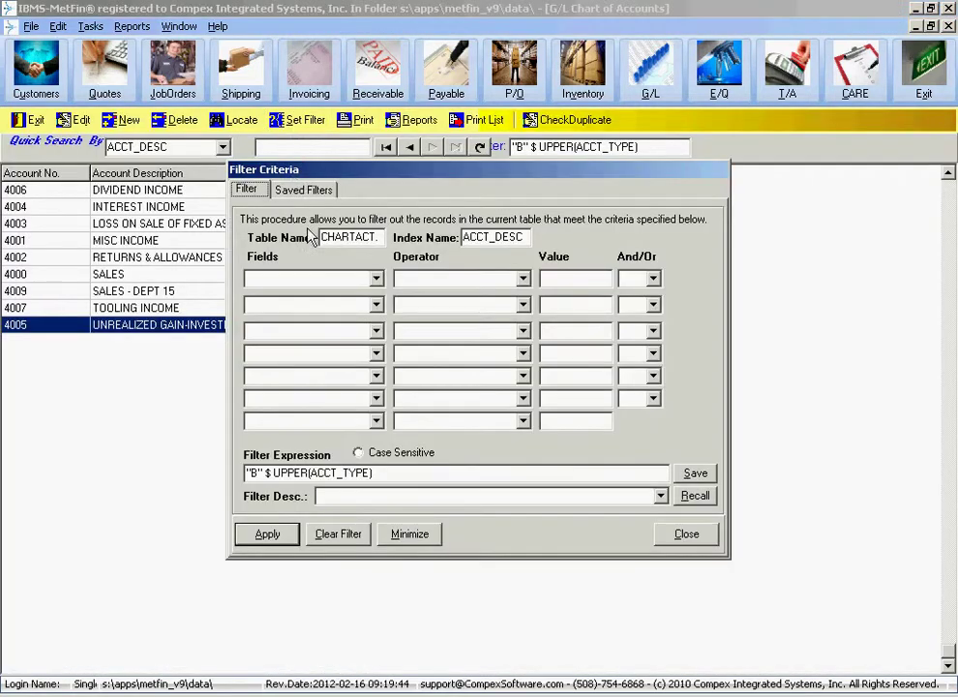
click(336, 537)
click(687, 535)
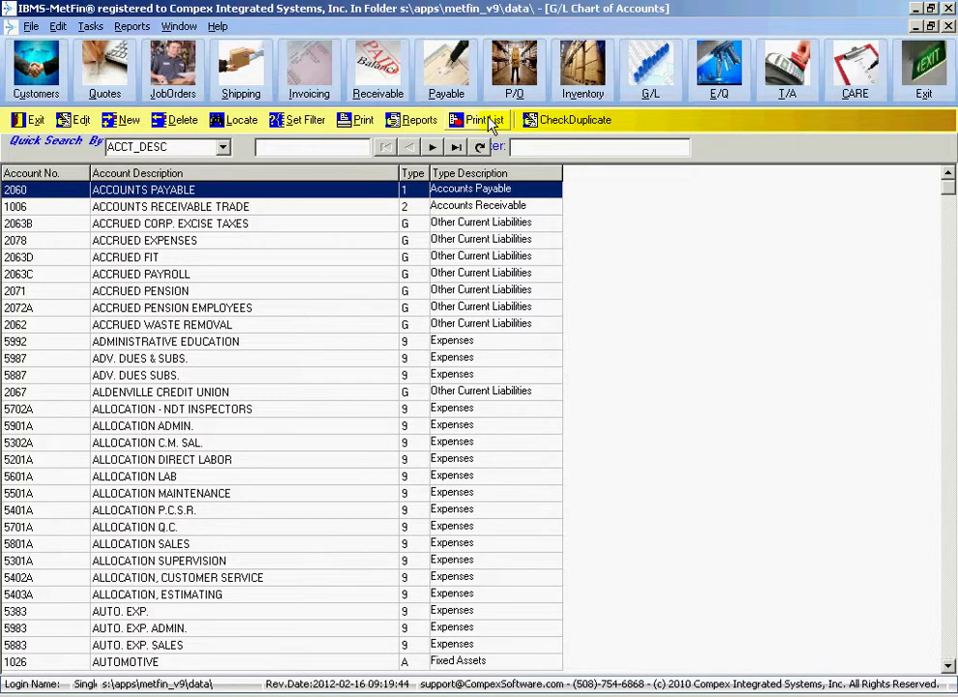
- Open the data view of the full chart of accounts list, export it to Excel, and open the exported worksheet
click(487, 120)
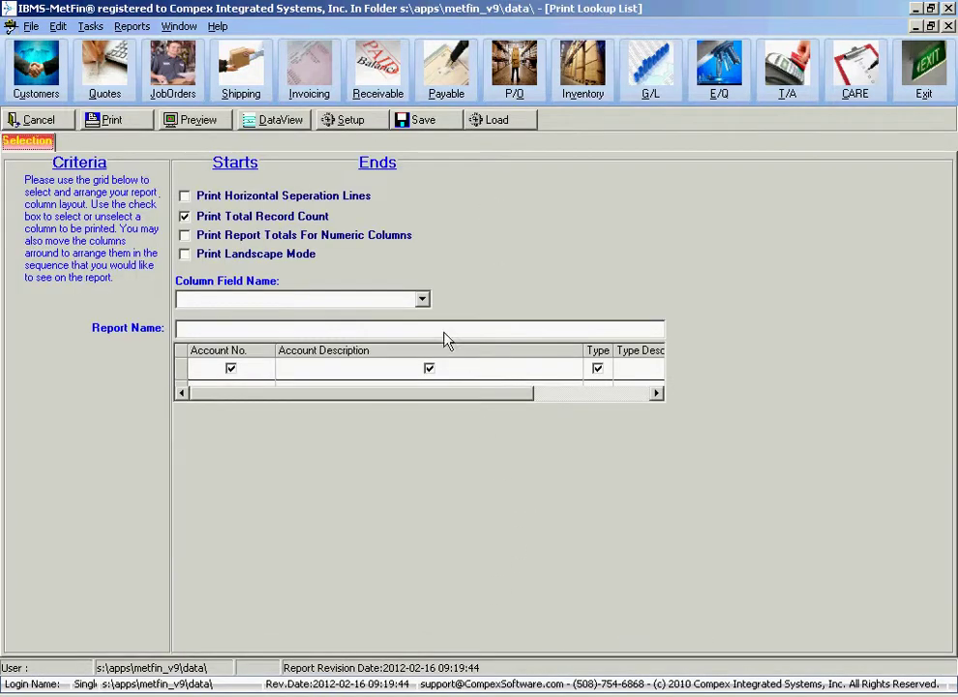
click(279, 121)
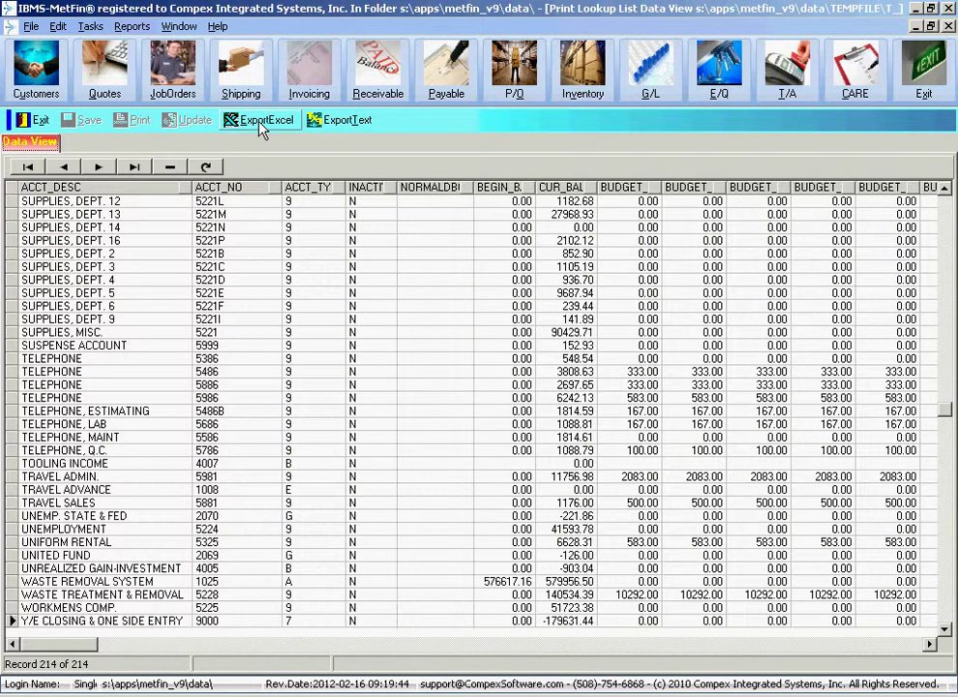
click(261, 129)
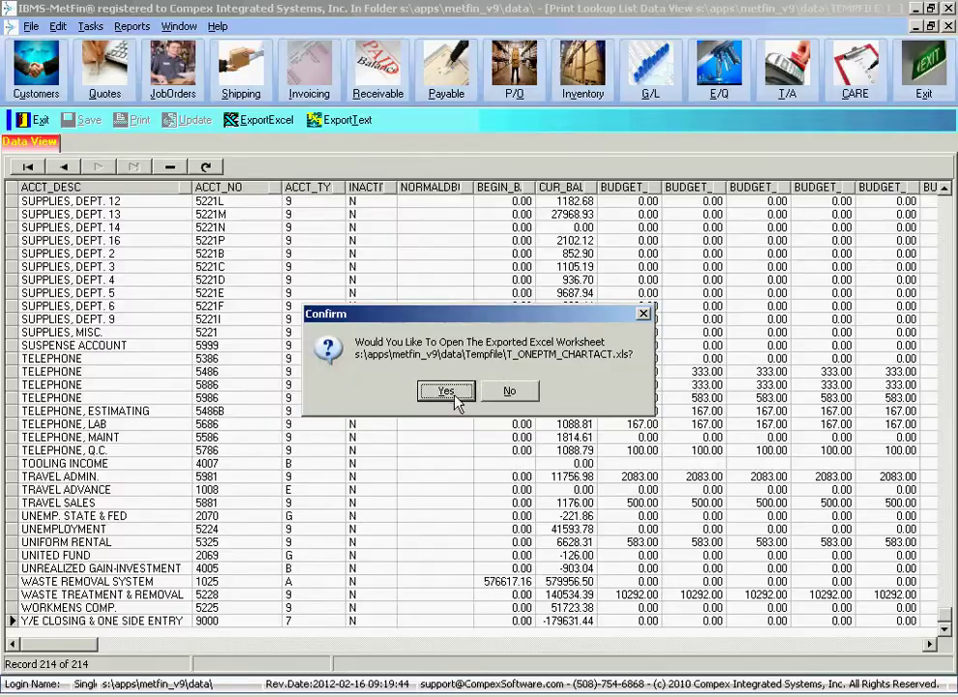
click(446, 391)
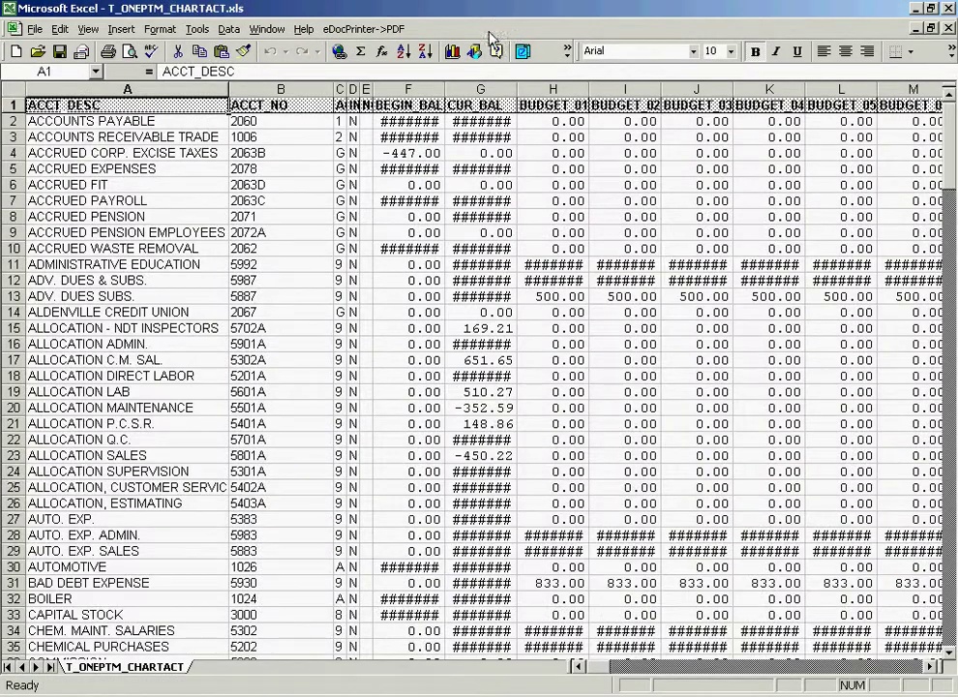
- Widen the BEGIN_BAL and CUR_BAL columns of the exported worksheet and look through the full list of accounts
drag(442, 89, 497, 89)
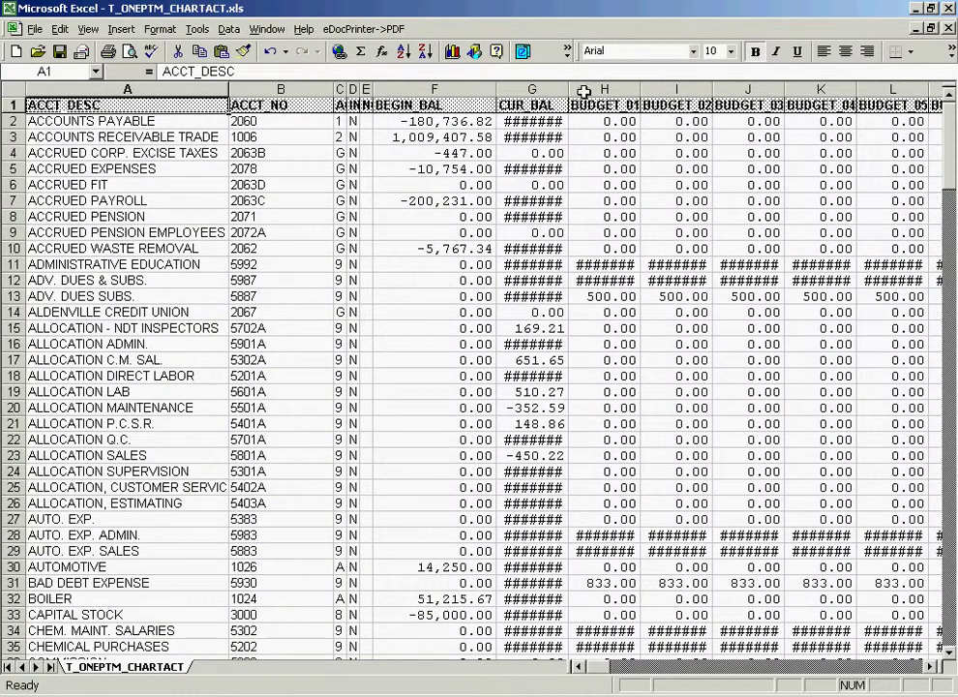
drag(571, 89, 605, 89)
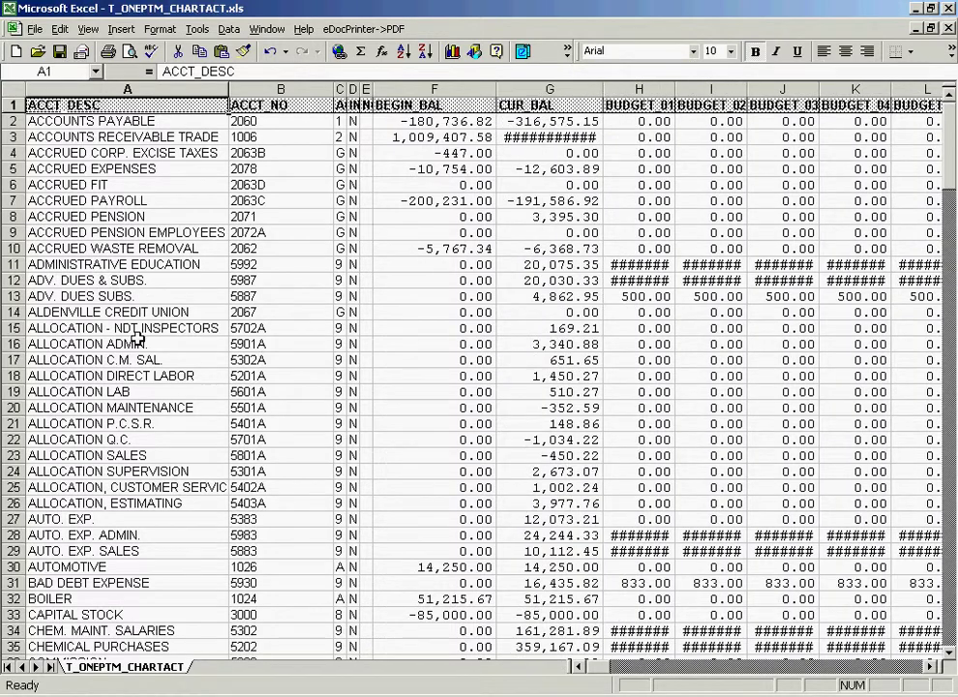
scroll(61, 407, down, 5)
scroll(61, 407, down, 9)
scroll(59, 484, up, 14)
scroll(642, 305, down, 19)
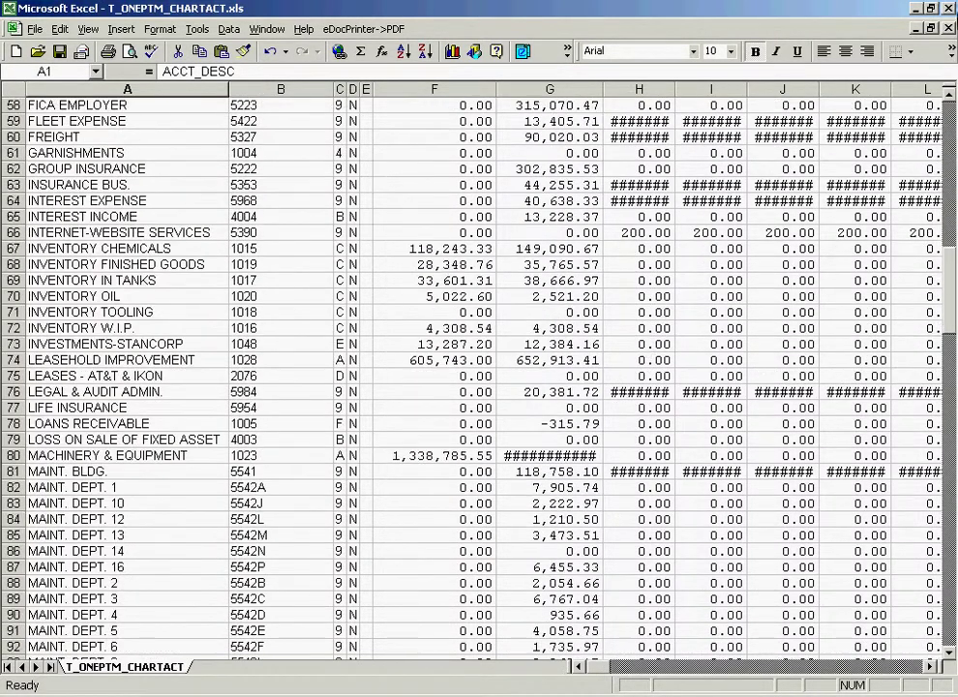
- Close the full accounts workbook without saving, exit Excel, and close the data view
click(948, 30)
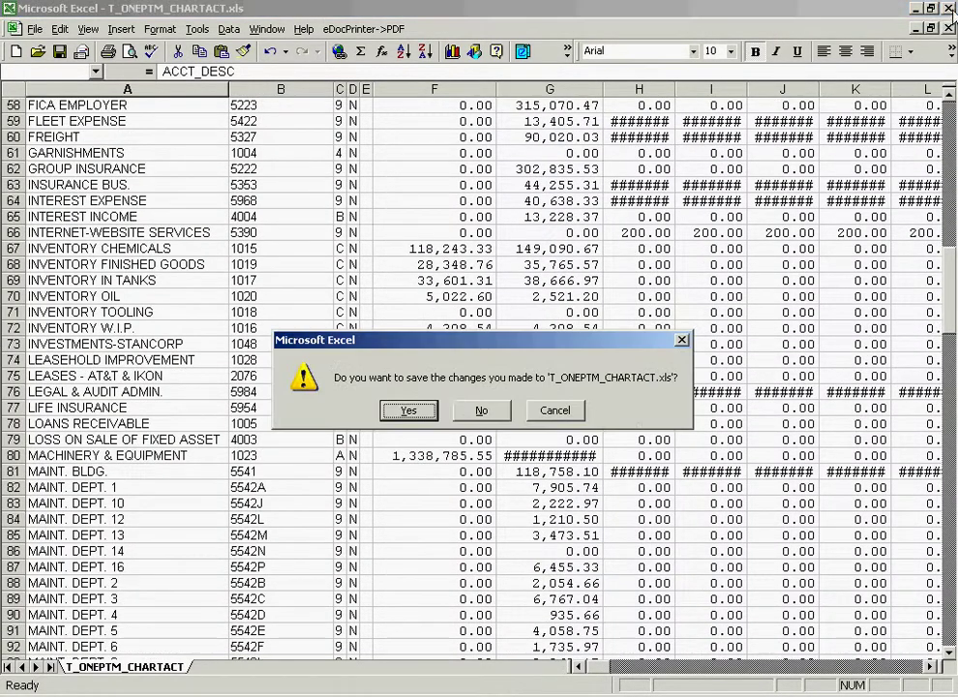
click(481, 411)
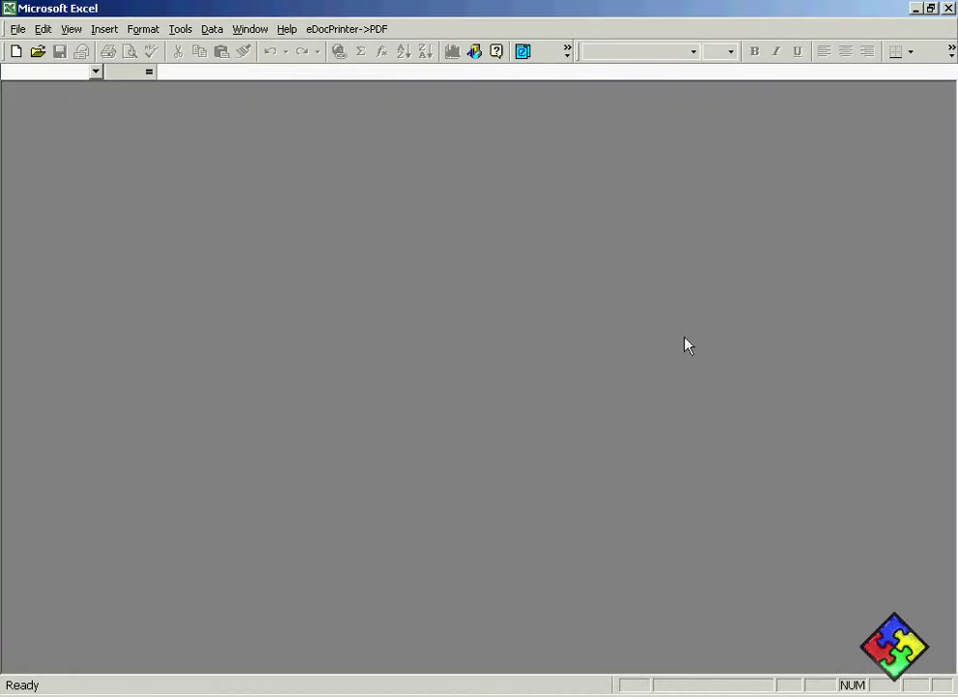
click(949, 8)
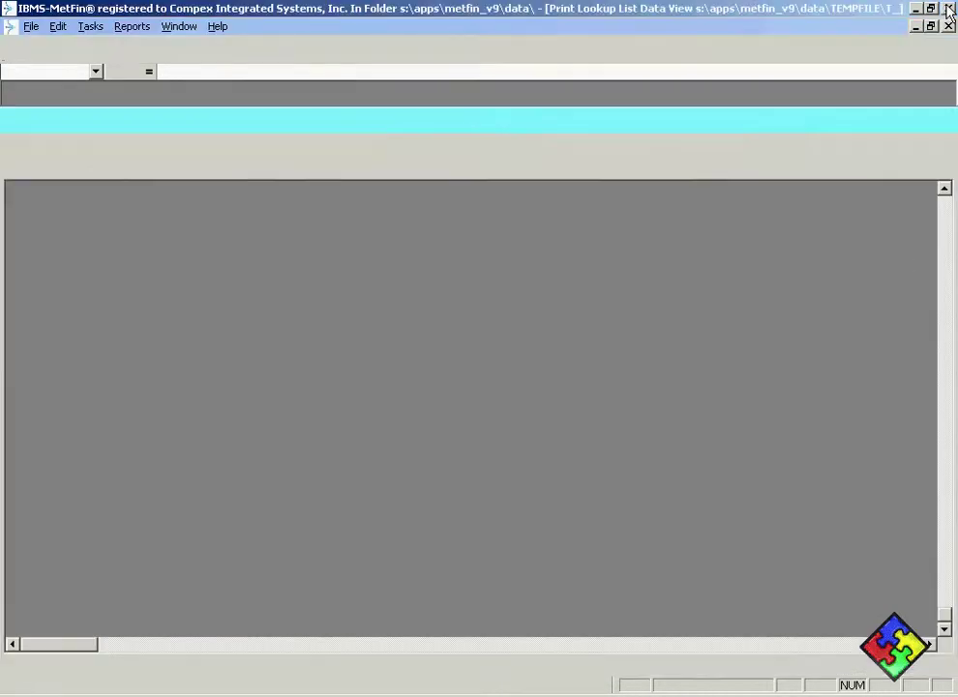
click(24, 119)
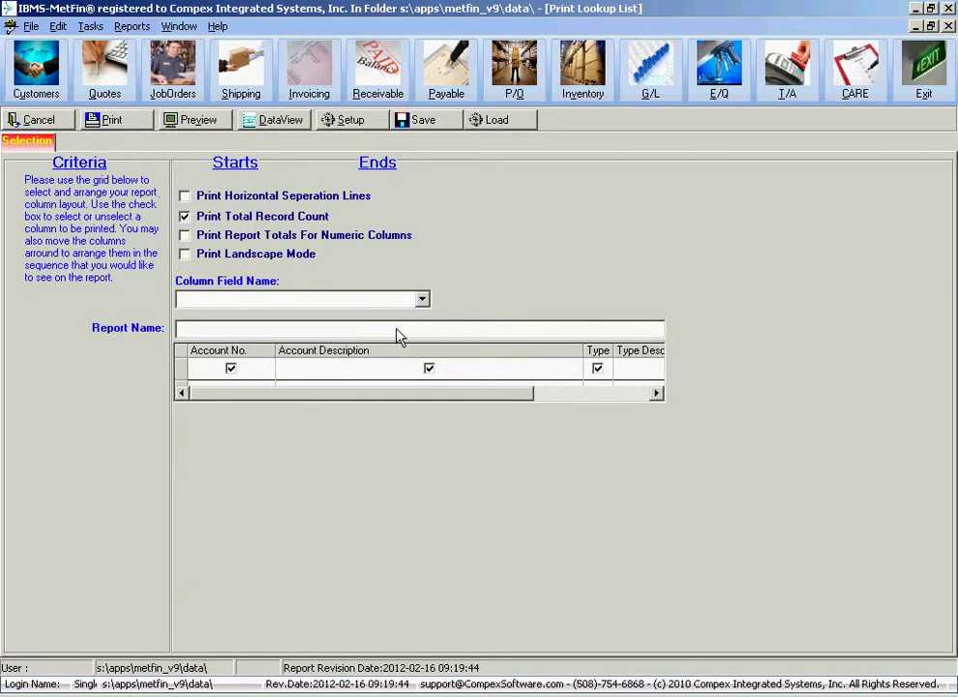
- Open the save dialog for the print list report, cancel it, and return to the Chart of Accounts list
click(443, 132)
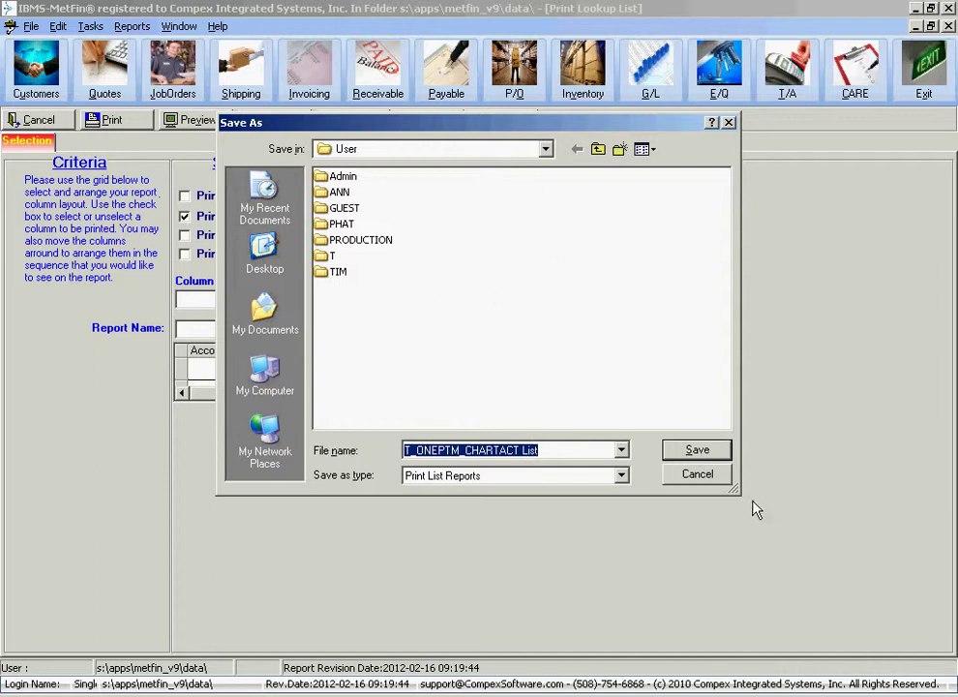
click(698, 475)
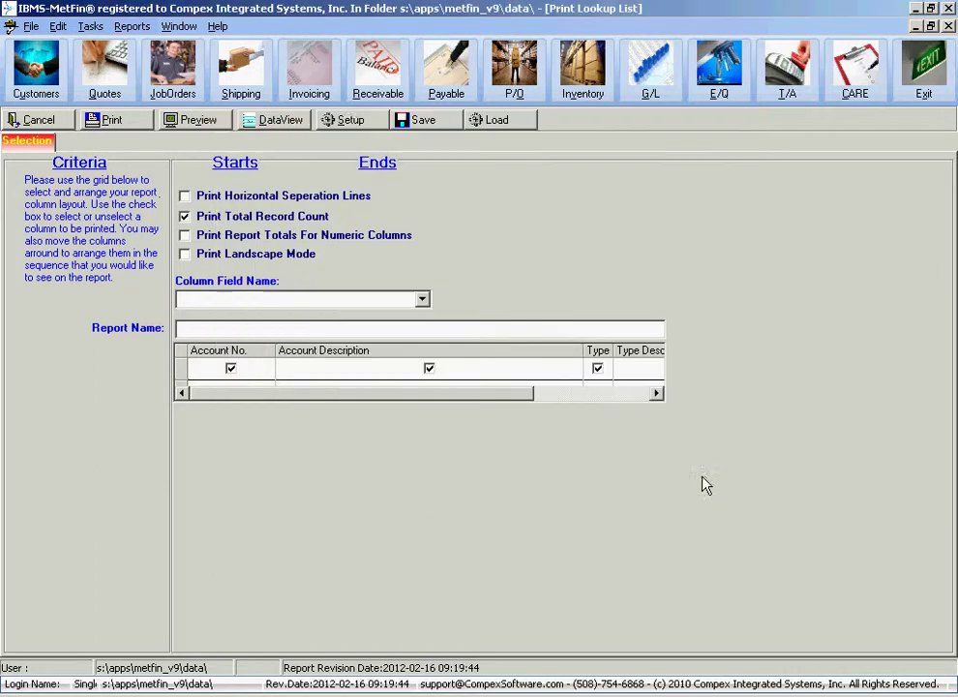
click(32, 121)
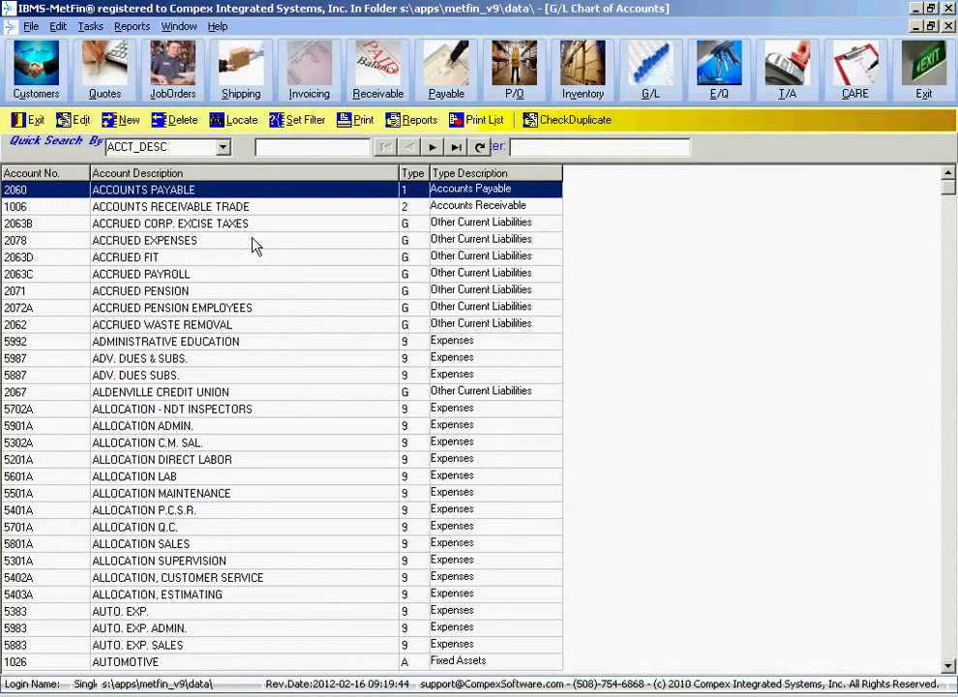
click(296, 398)
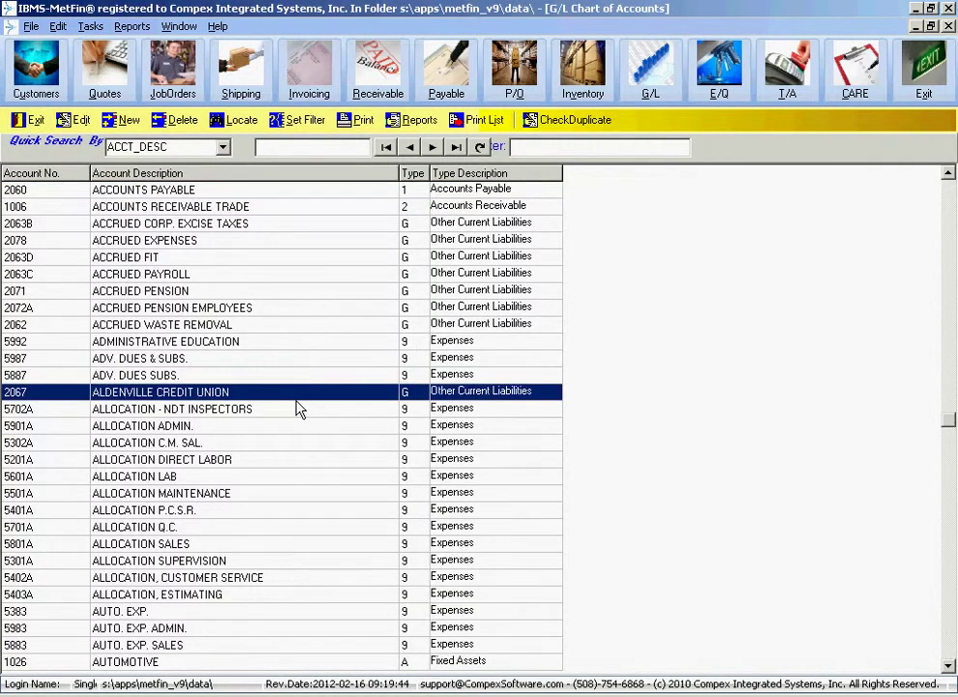